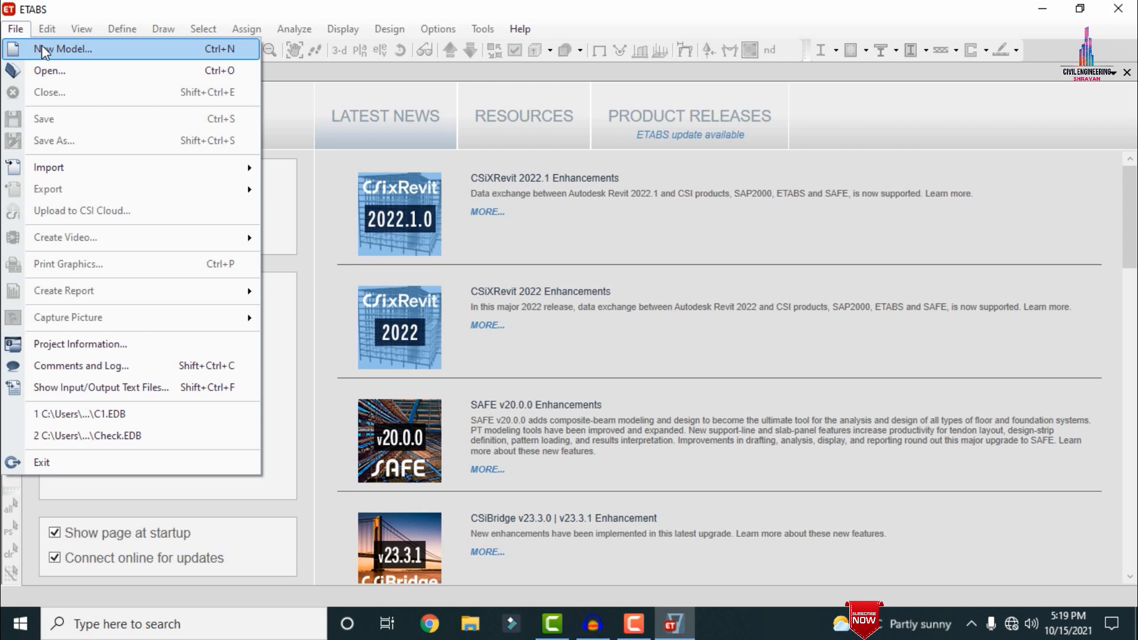
Start a new model using built-in settings with Metric SI units, the Indian steel database, IS 800:2007 and IS 456:2000
left_click(42, 50)
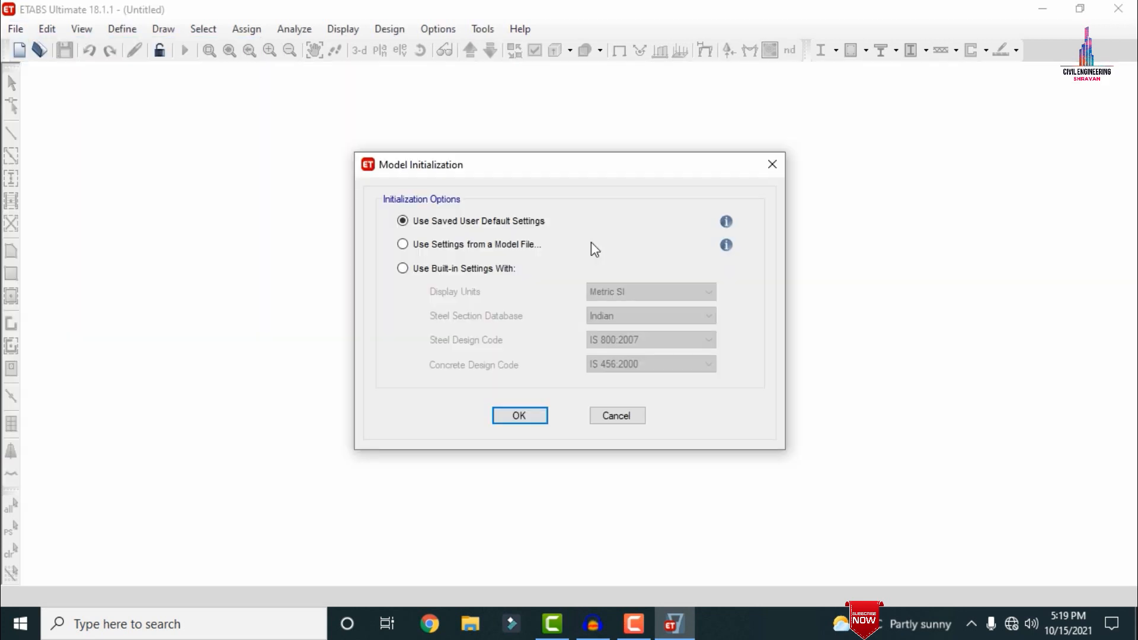
left_click(484, 247)
left_click(460, 271)
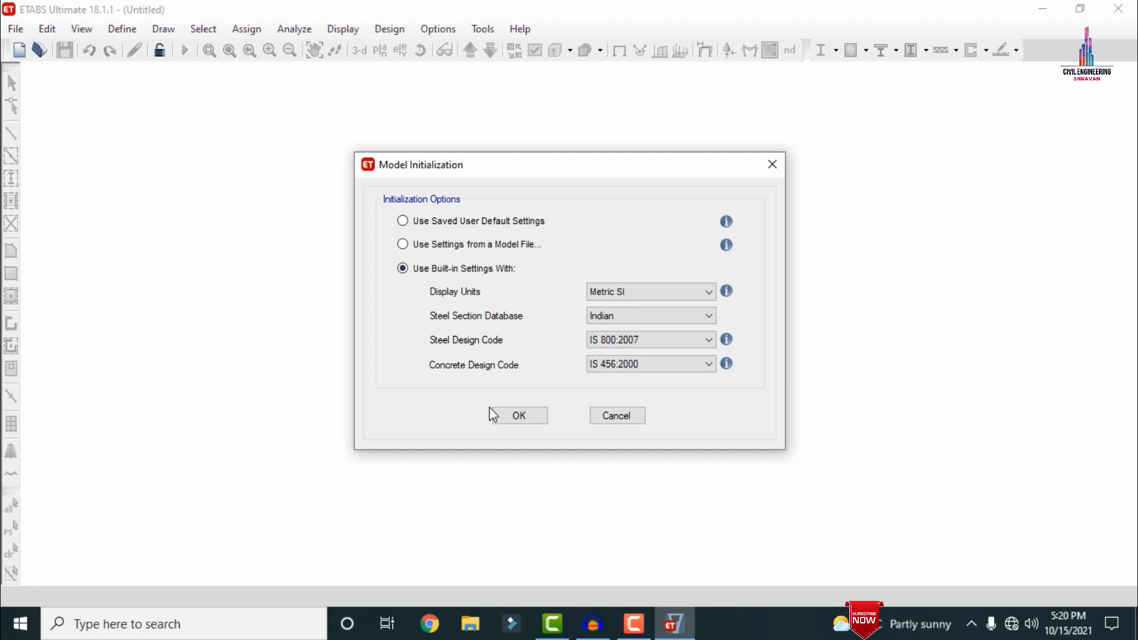
left_click(520, 418)
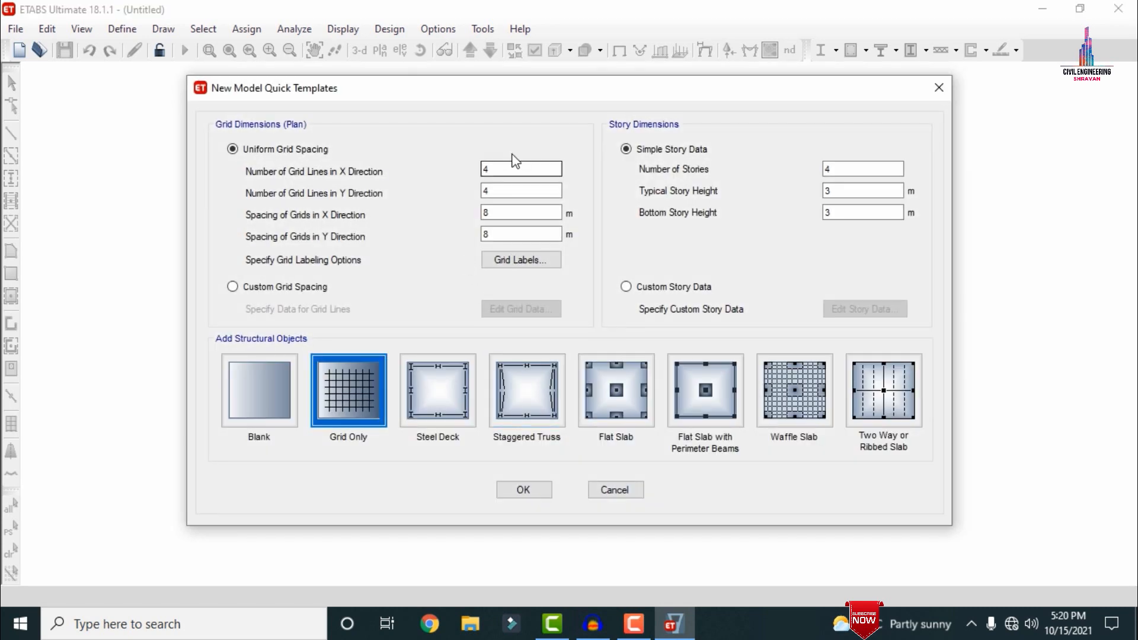
Set the uniform plan grid to 8 lines in X and 6 in Y, spaced 3 m in both directions
left_click_drag(507, 172, 450, 175)
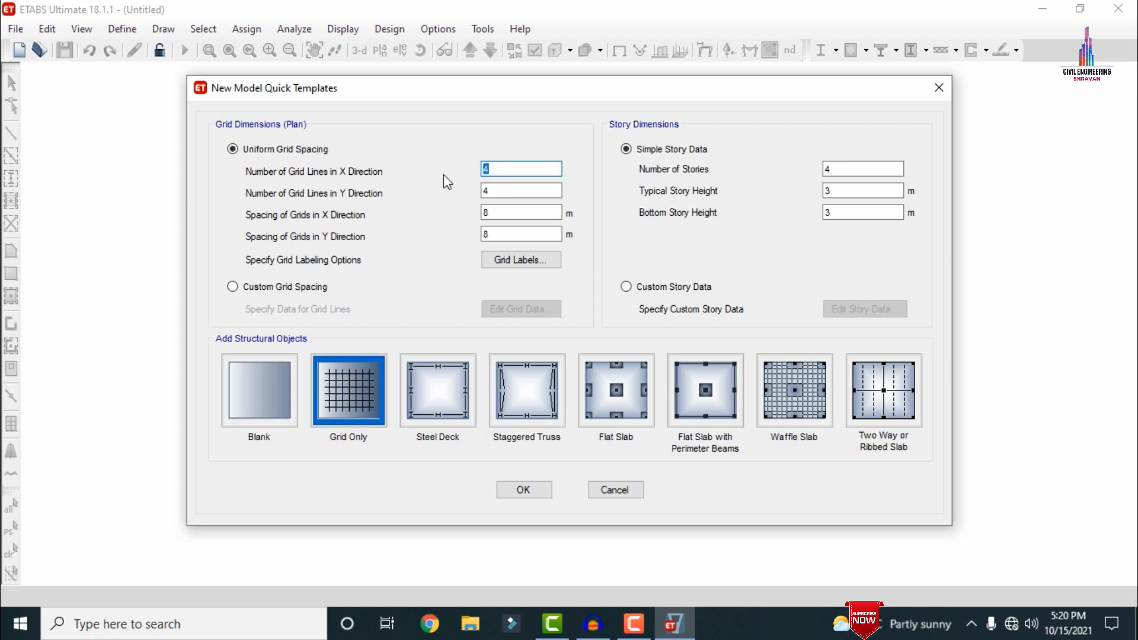
type("8")
key("Tab")
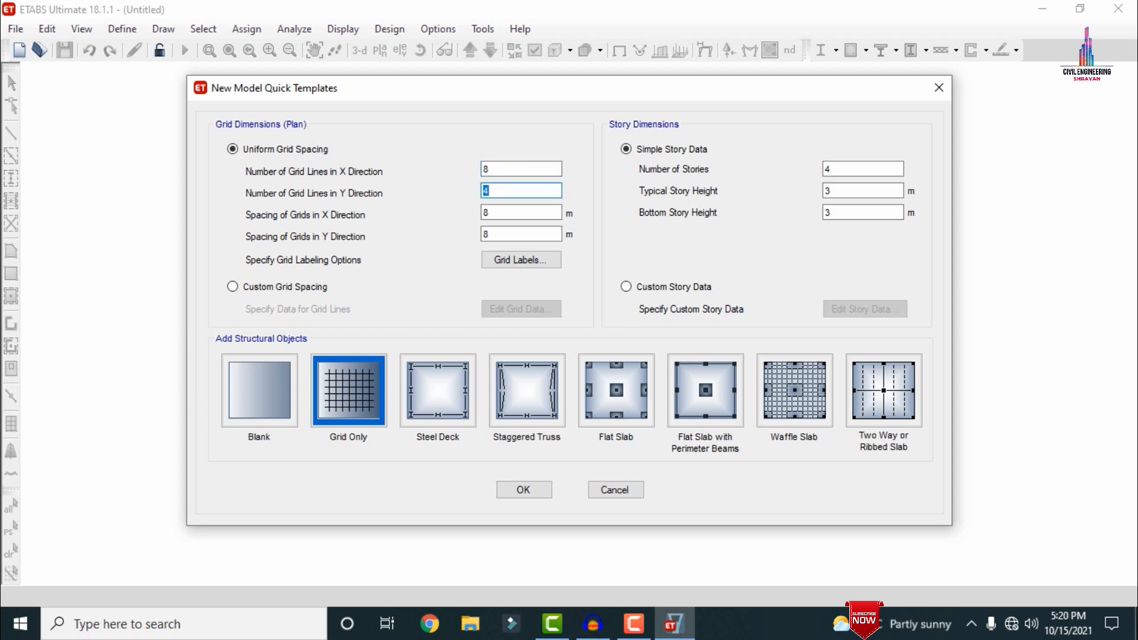
type("6")
key("Tab")
type("3")
key("Tab")
type("3")
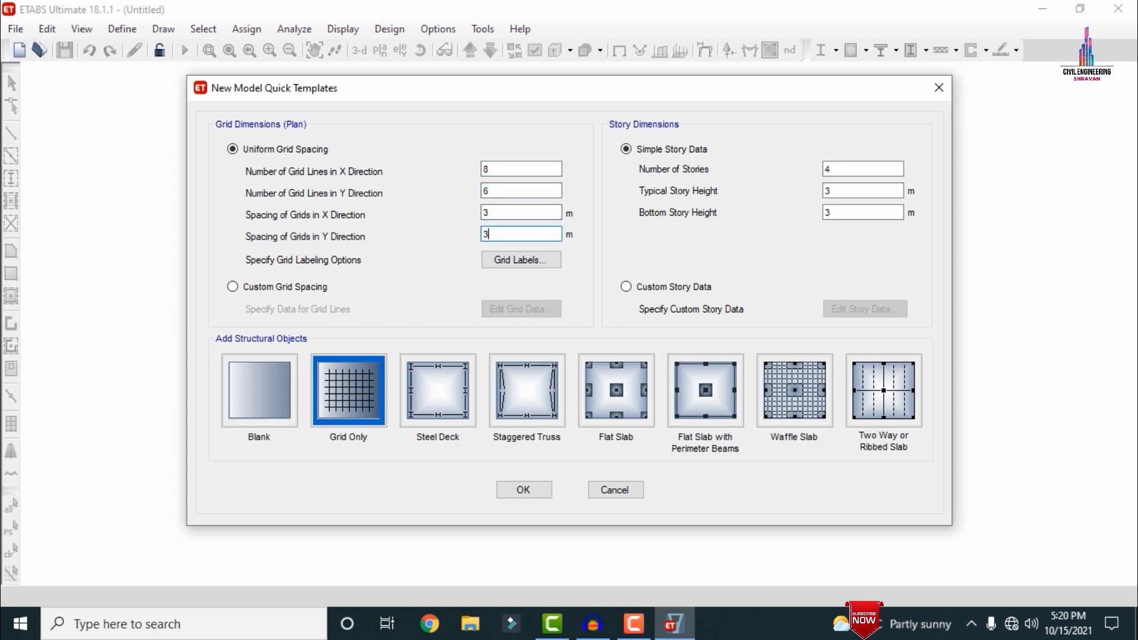
Set 7 stories with 3 m typical and bottom heights, and create the model from the Grid Only template
key("Tab")
key("Tab")
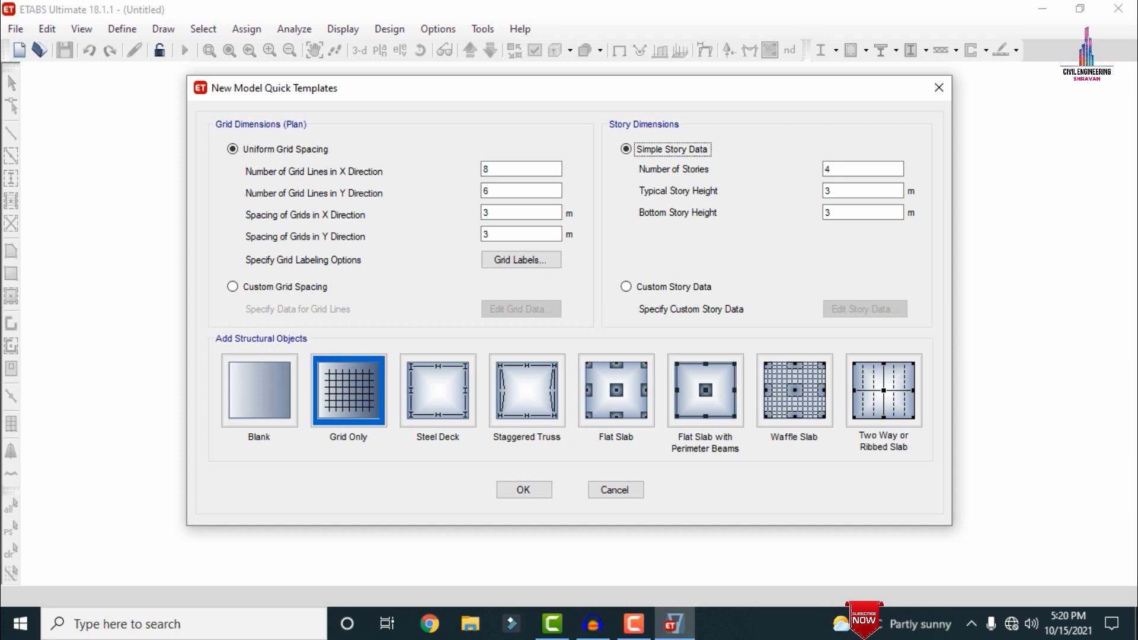
key("Tab")
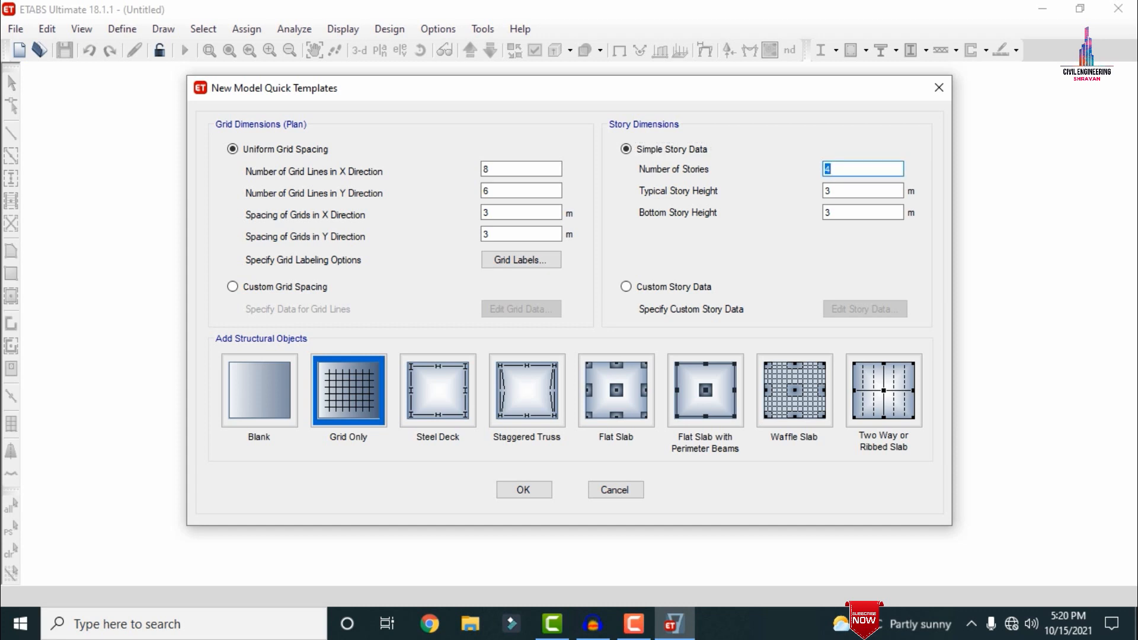
type("7")
key("Tab")
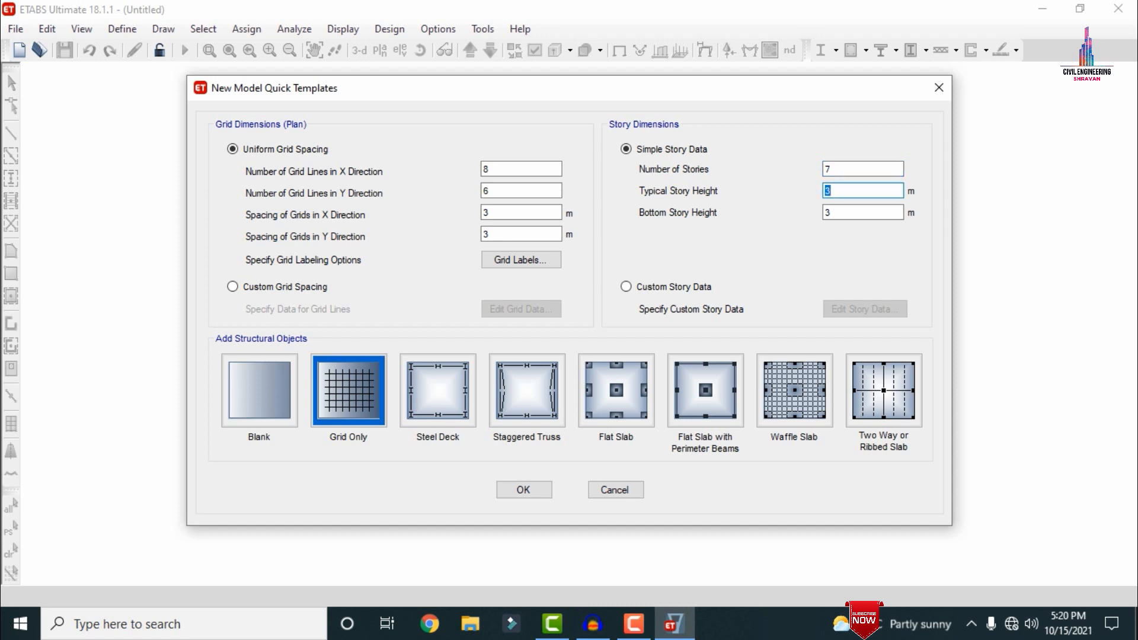
key("Tab")
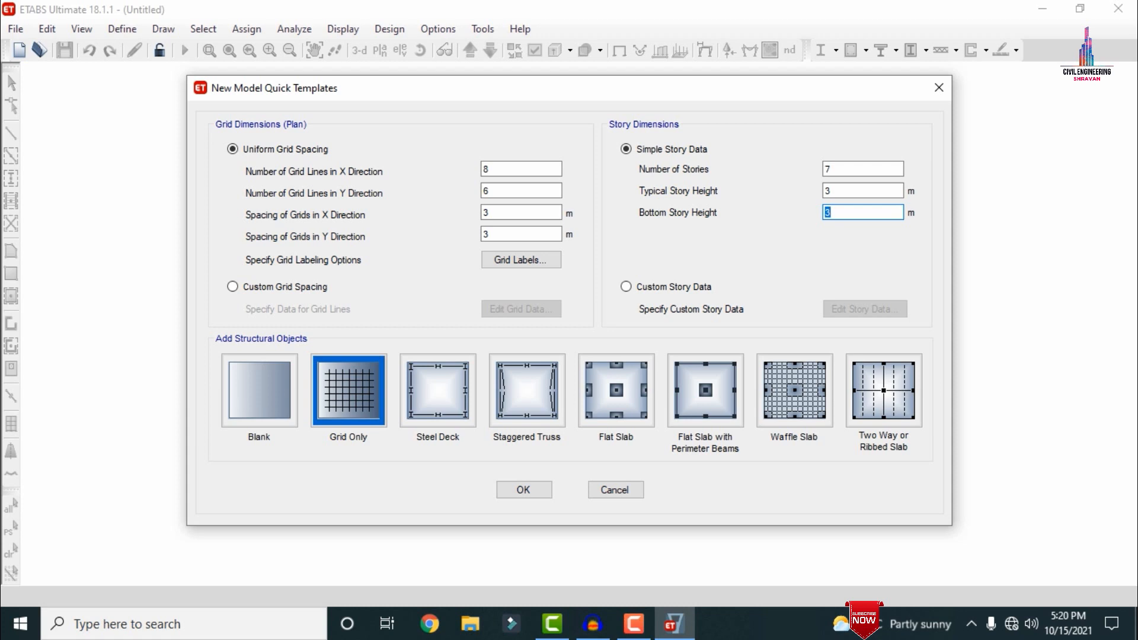
left_click(341, 404)
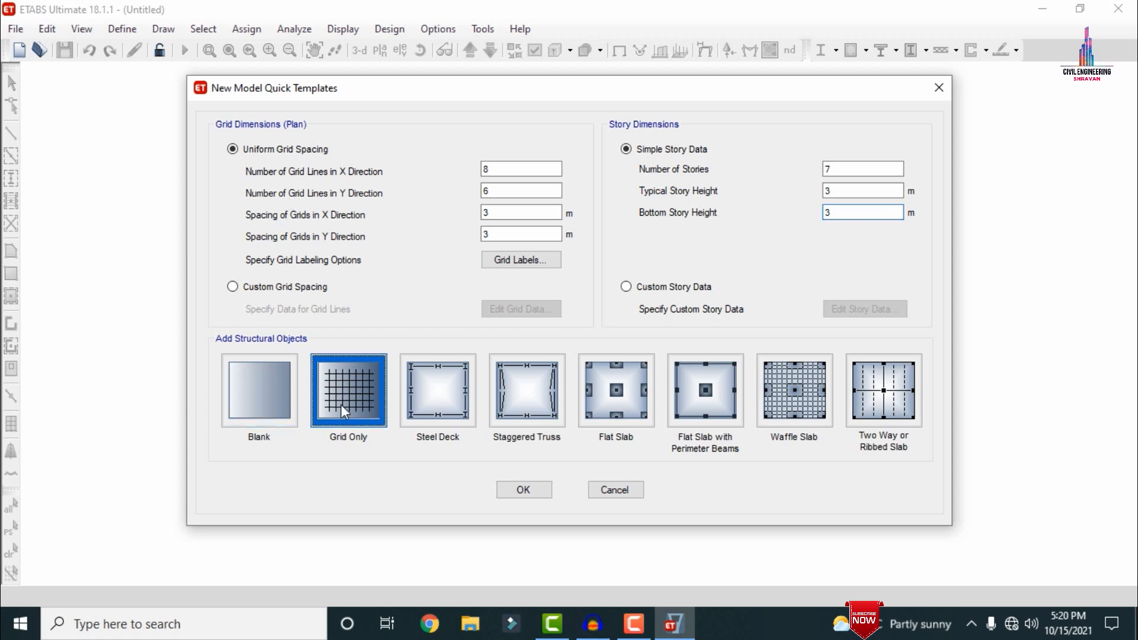
left_click(536, 492)
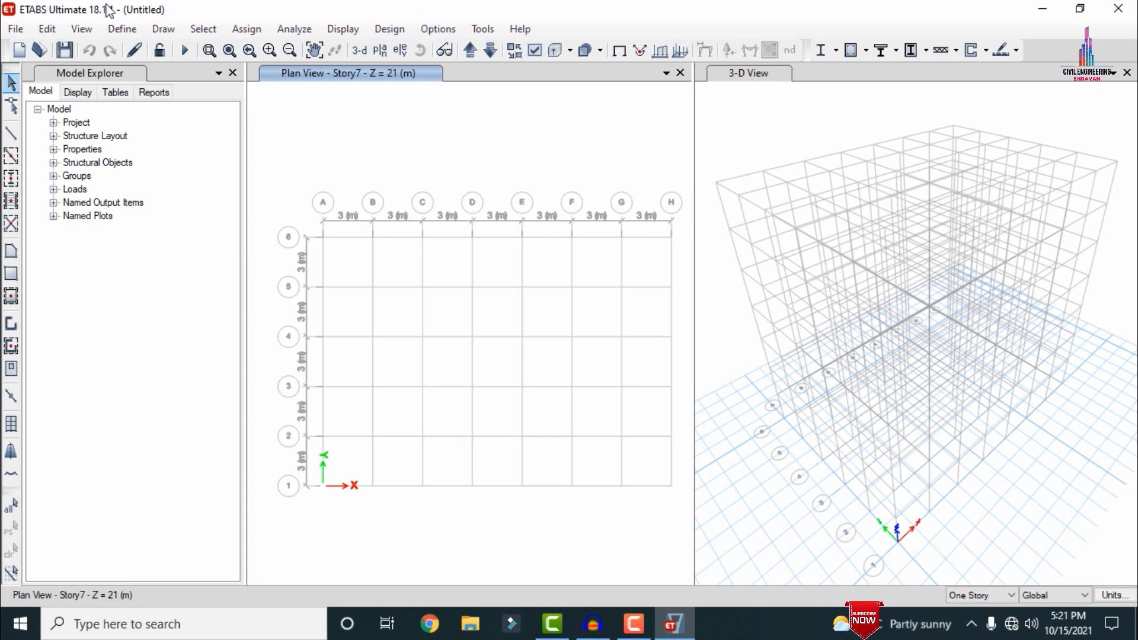
Add a new material with region India, type Concrete and grade M30, accepting its default property data
left_click(122, 28)
left_click(146, 49)
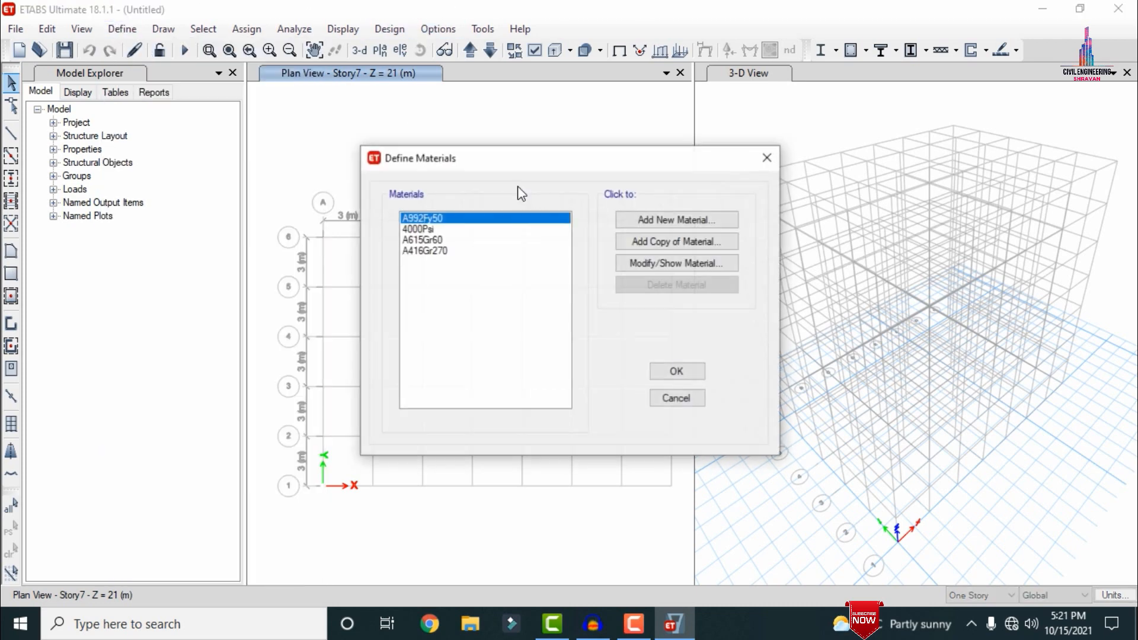
left_click(661, 221)
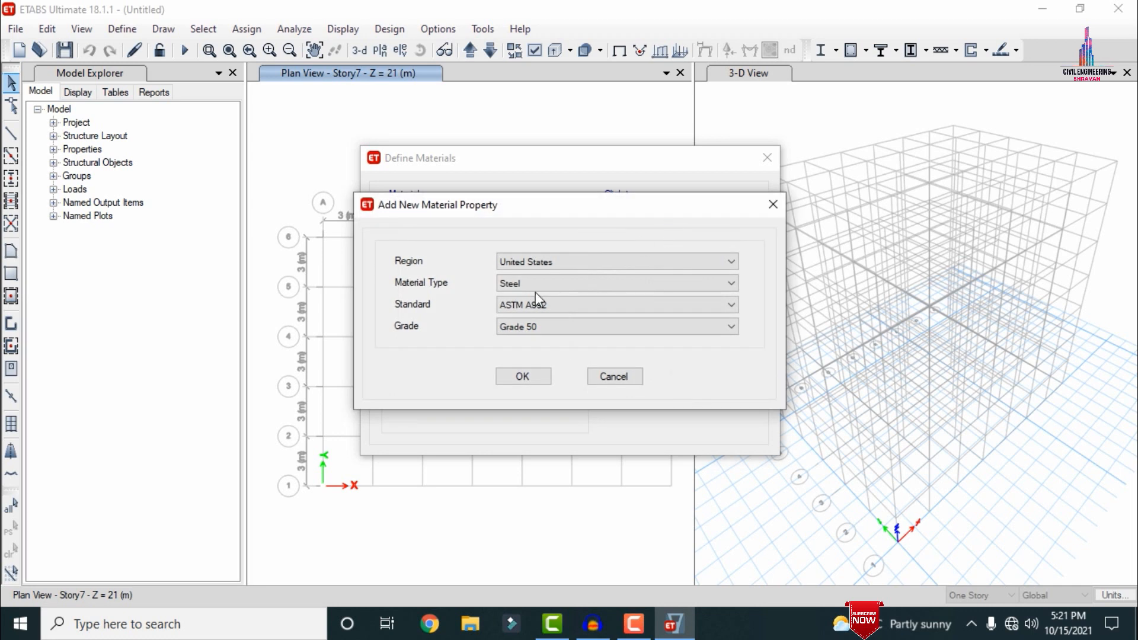
left_click(540, 262)
left_click(523, 294)
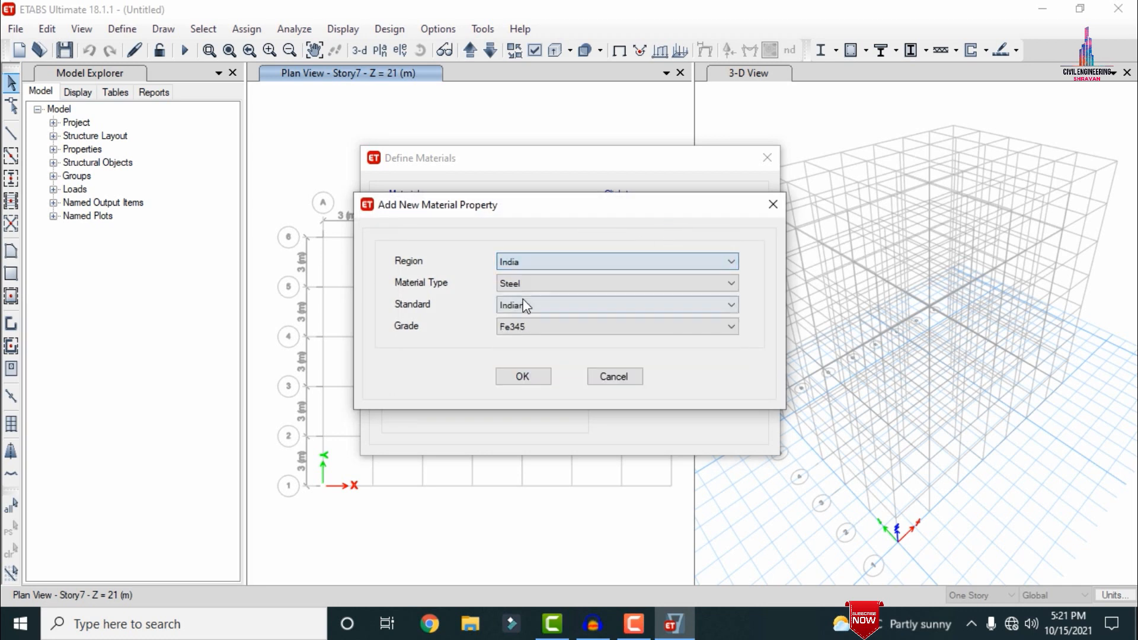
left_click(523, 284)
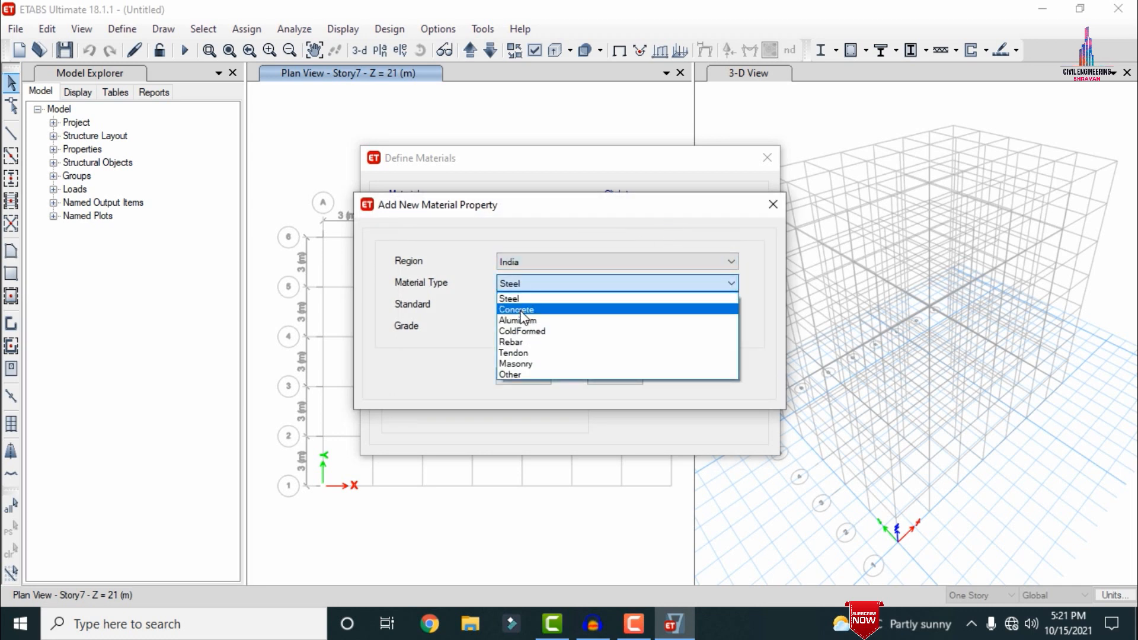
left_click(524, 302)
left_click(522, 376)
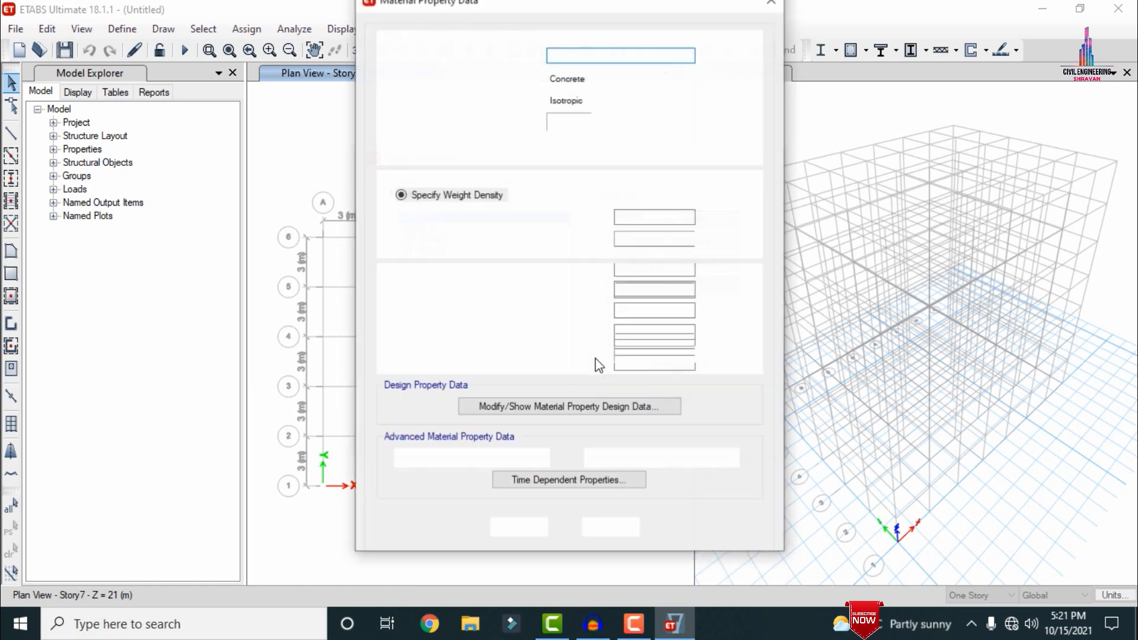
left_click(522, 528)
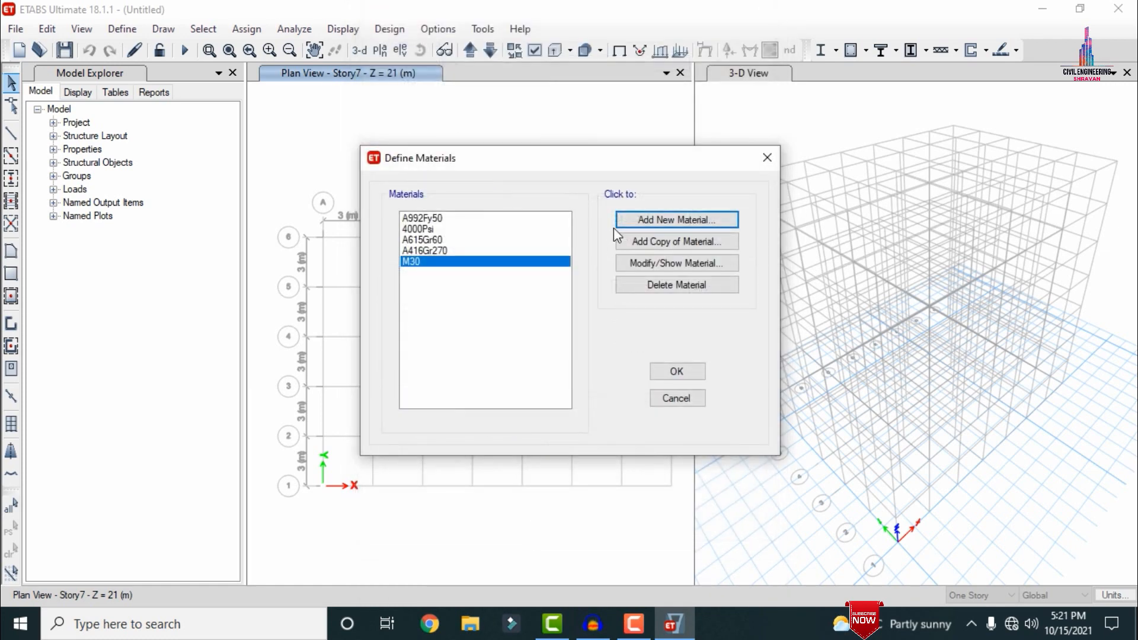
Add an Indian rebar material of HYSD Grade 415 with default properties, and finish defining materials
left_click(648, 218)
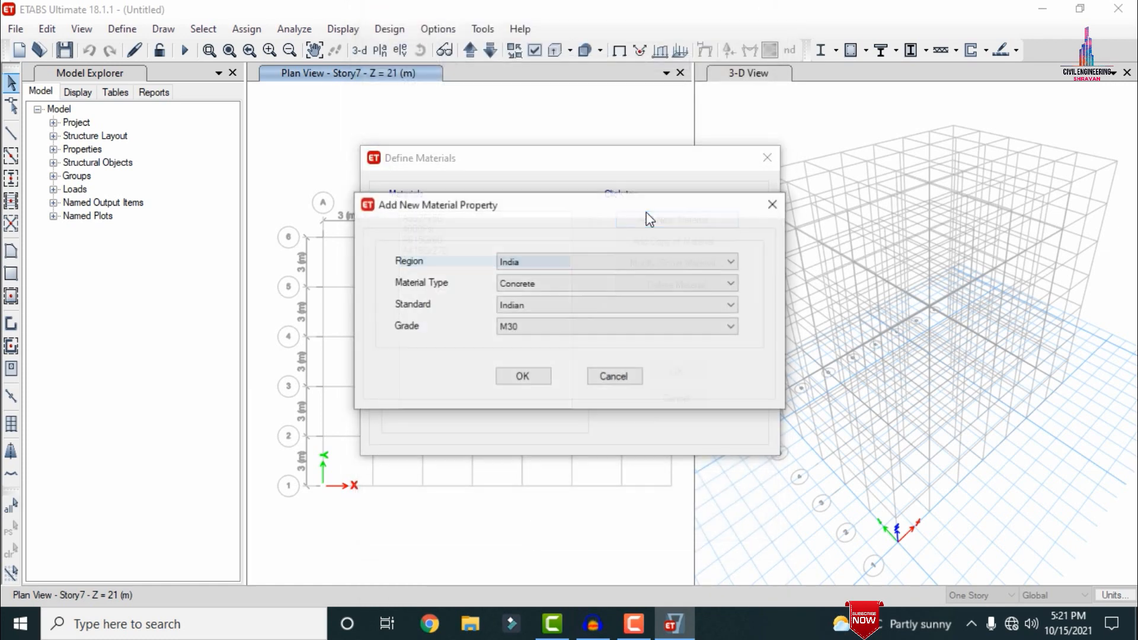
left_click(554, 287)
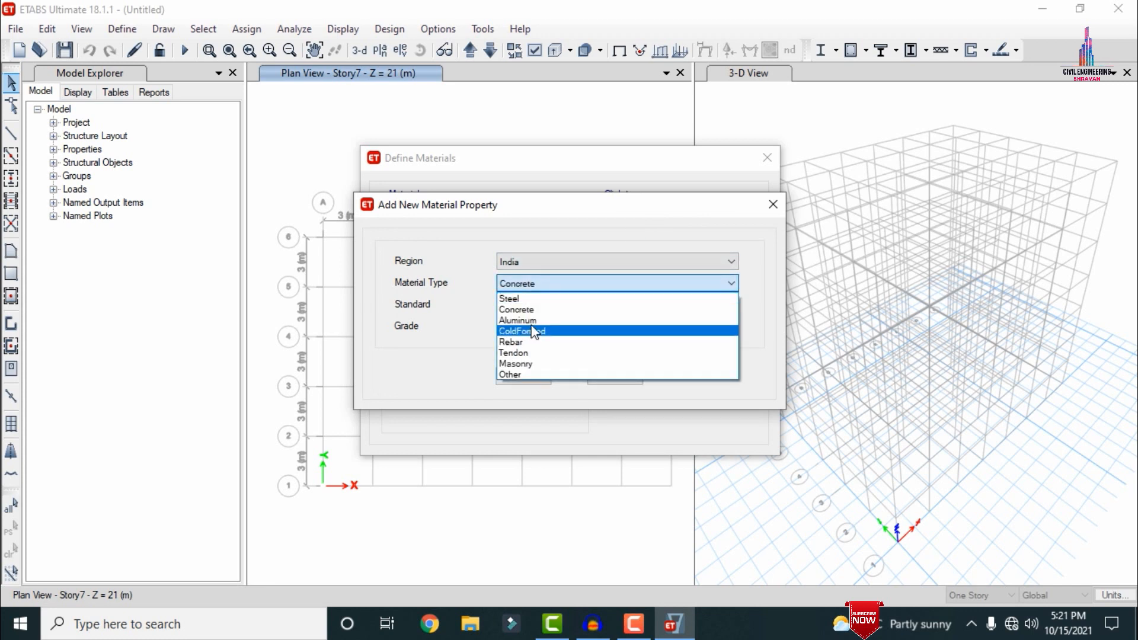
left_click(519, 341)
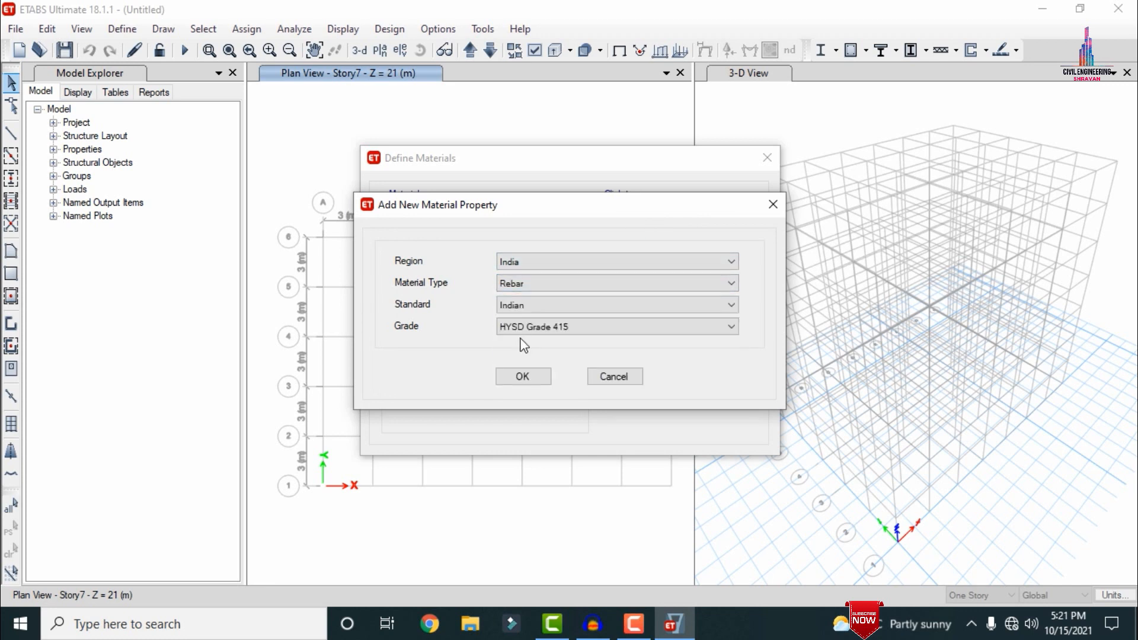
left_click(522, 376)
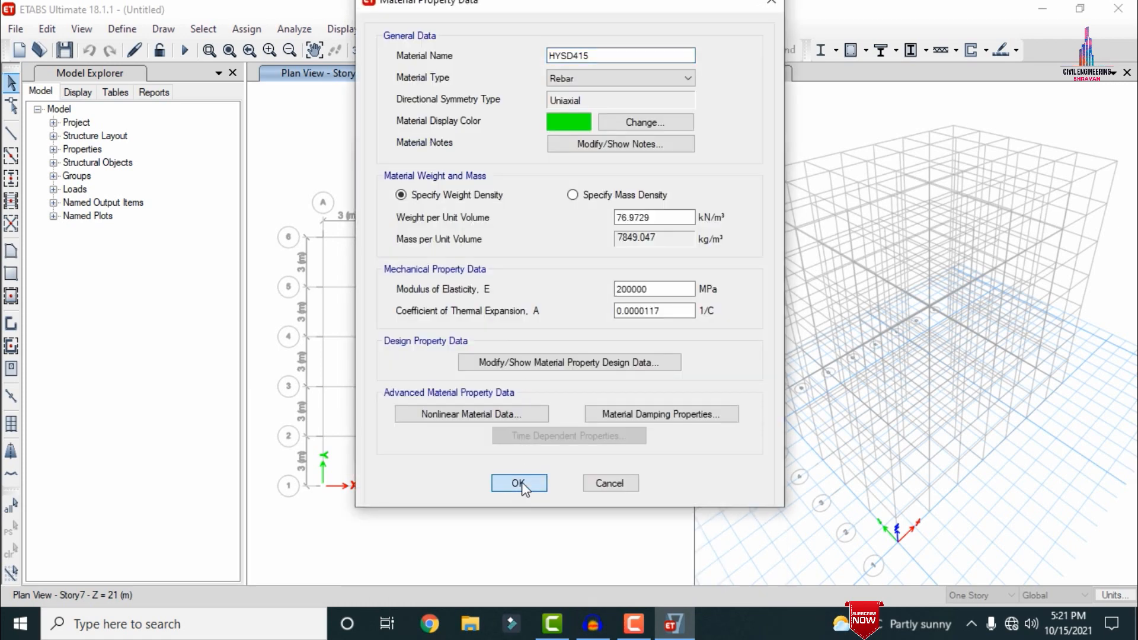
left_click(522, 487)
left_click(687, 376)
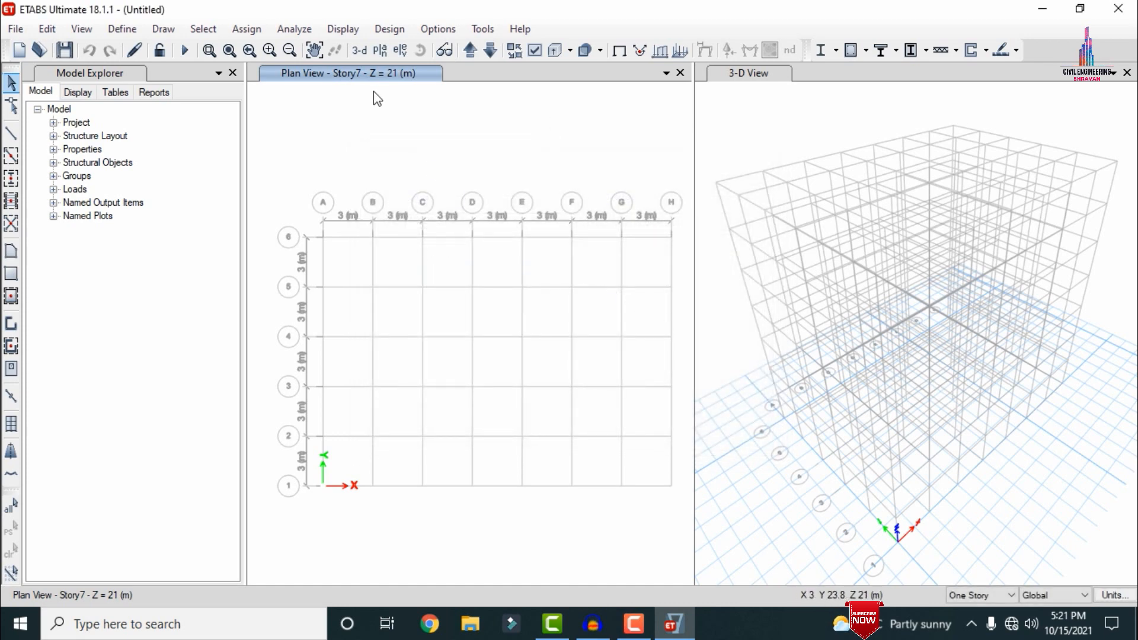
Add a new concrete rectangular frame section named C0.46X0.4 with M30 as its material
left_click(122, 28)
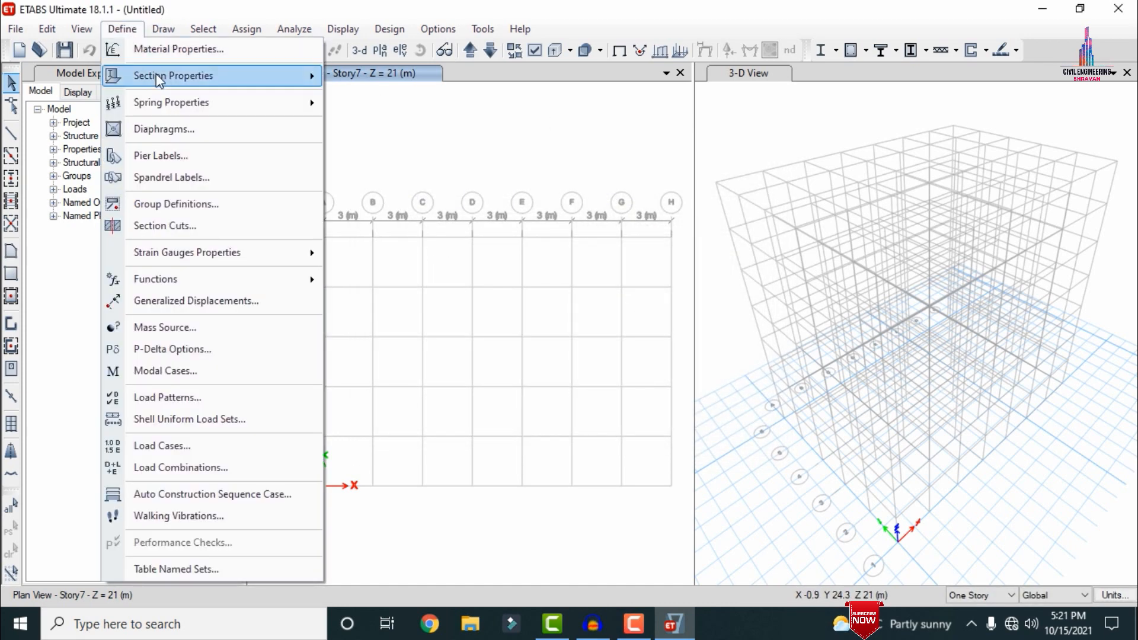
mouse_move(161, 81)
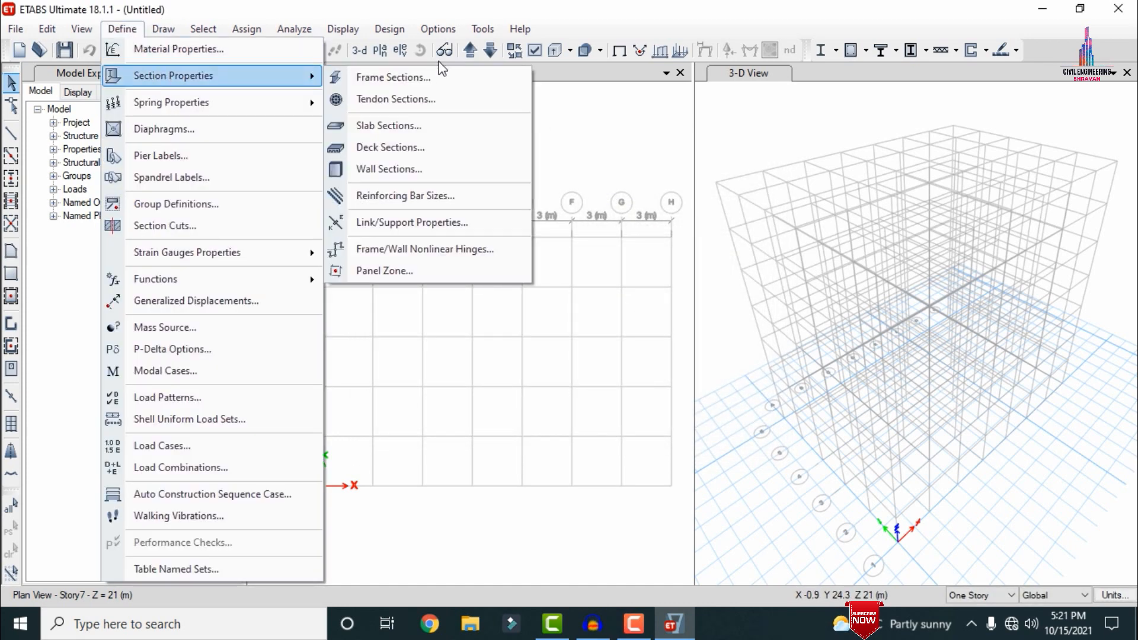
left_click(431, 82)
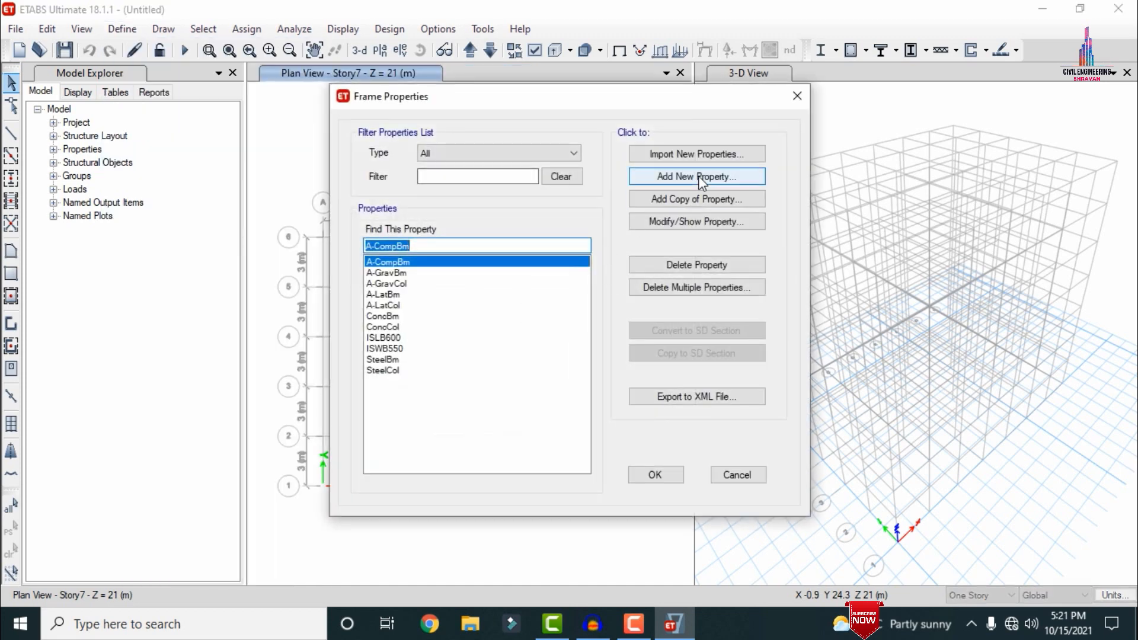
left_click(695, 178)
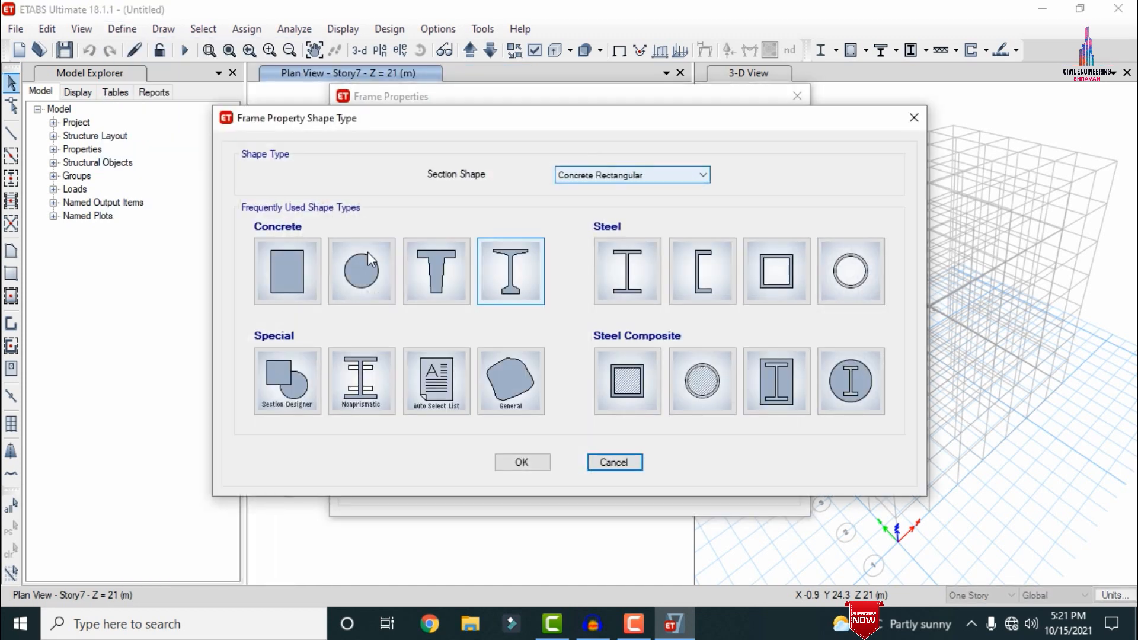
left_click(290, 264)
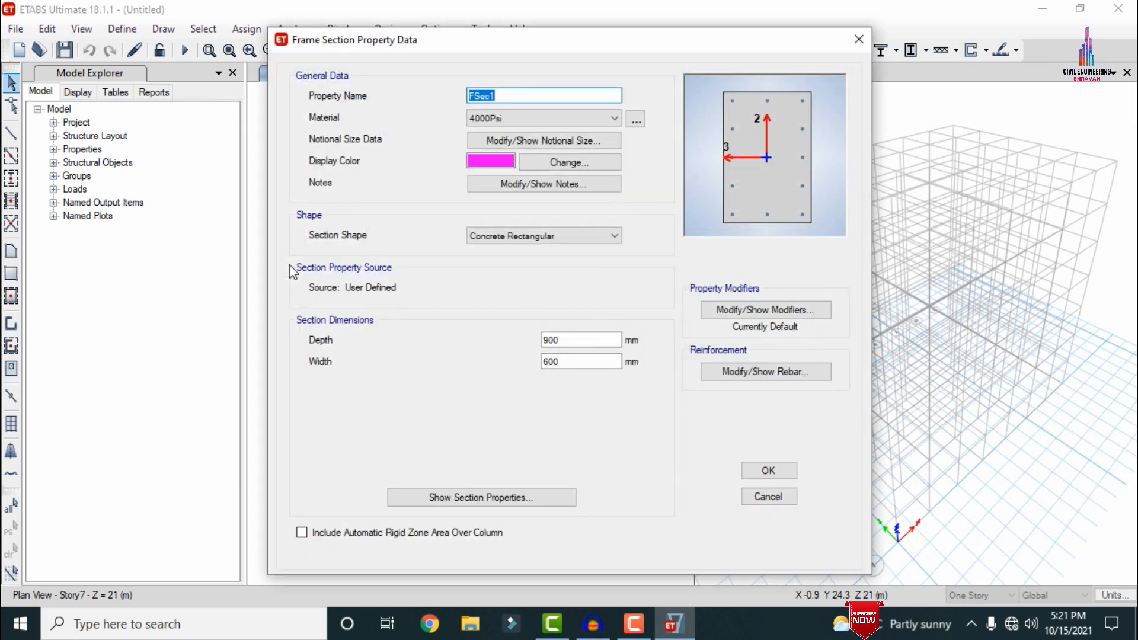
type("C0.46X0.4")
left_click(538, 115)
left_click(488, 176)
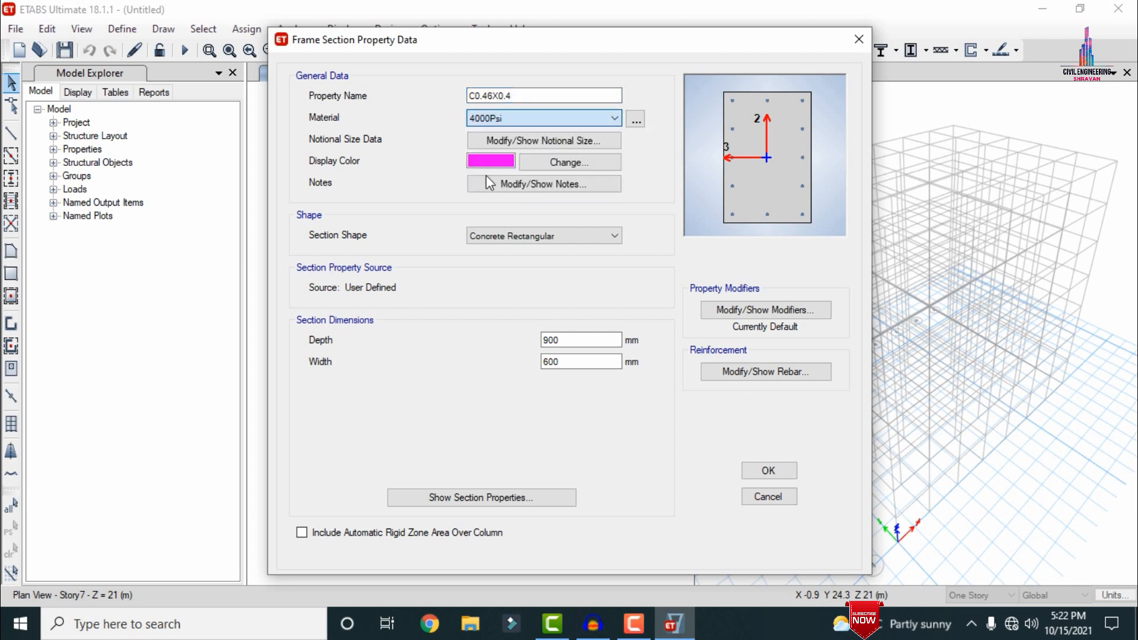
Set the column section's depth to 460 mm and width to 400 mm
double_click(584, 340)
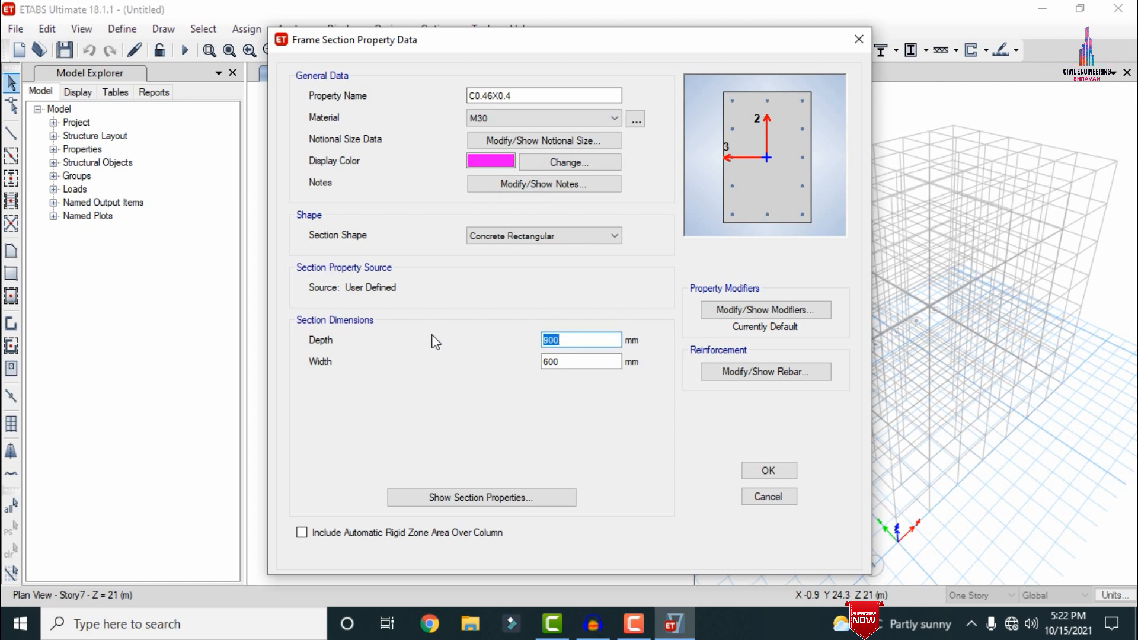
type("460")
key("Tab")
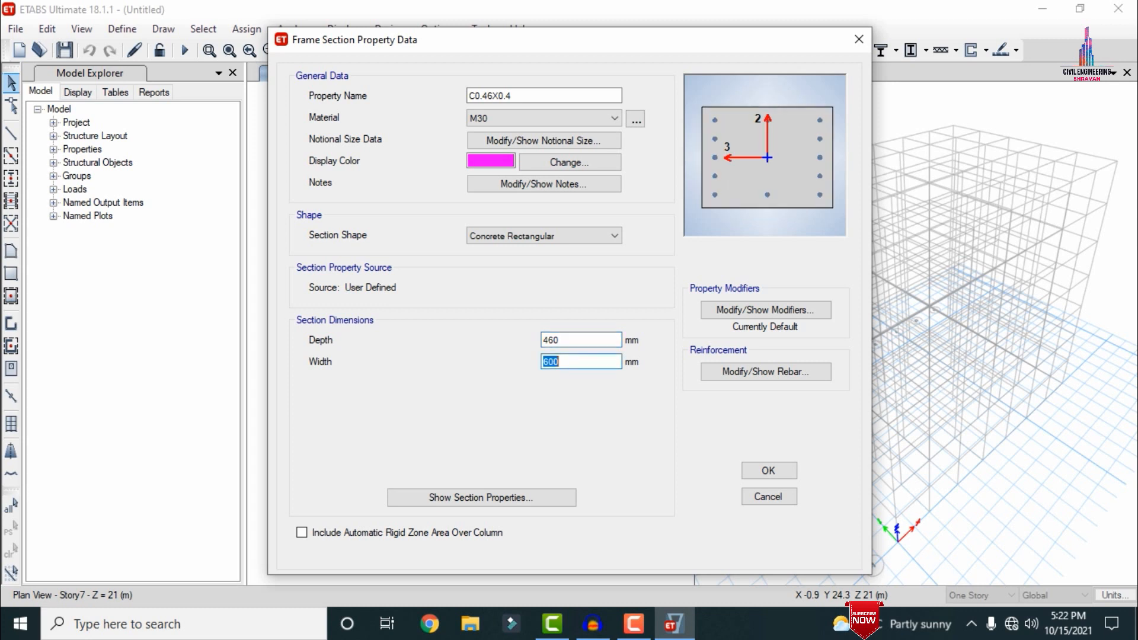
type("4")
Set the column section's longitudinal and confinement rebar material to HYSD415, keeping the P-M2-M3 column design type
left_click(802, 371)
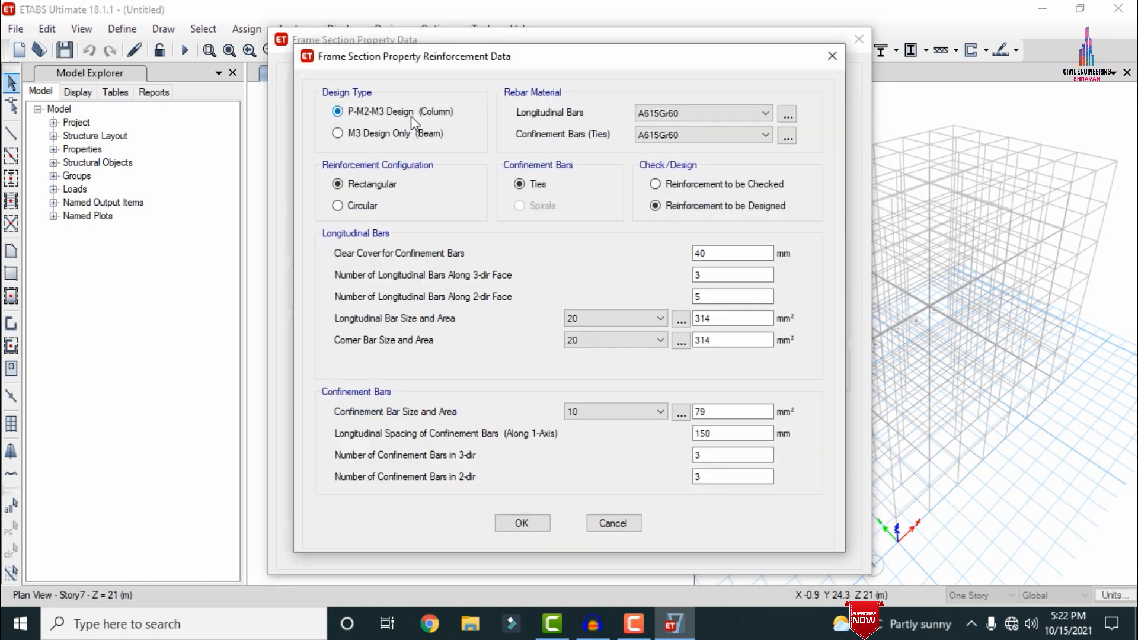
left_click(664, 113)
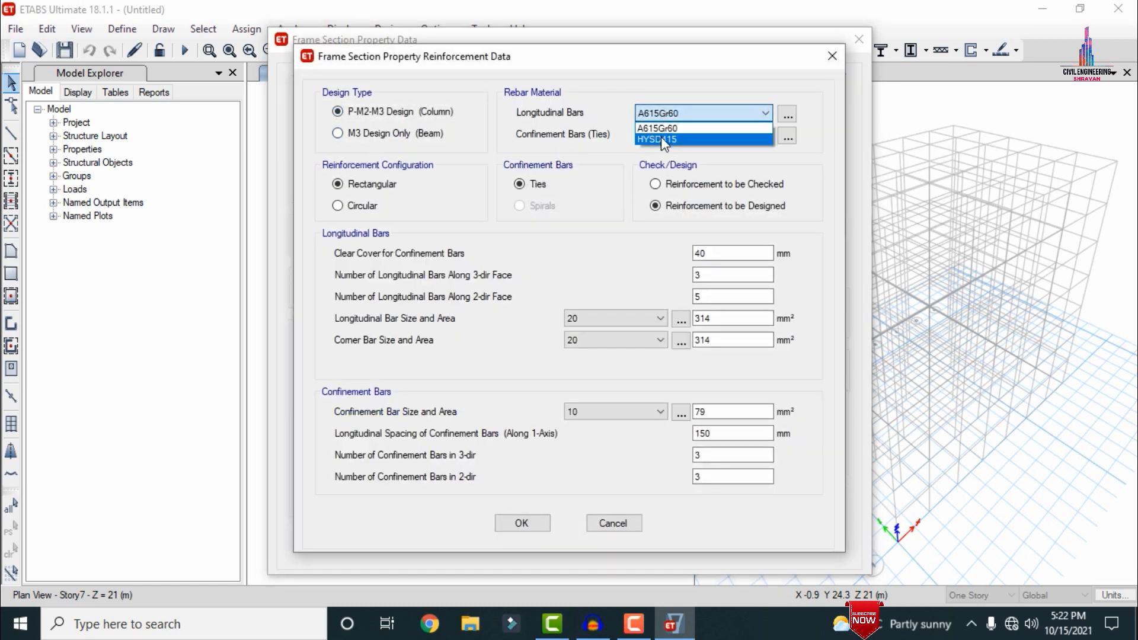
left_click(660, 139)
left_click(660, 136)
left_click(662, 160)
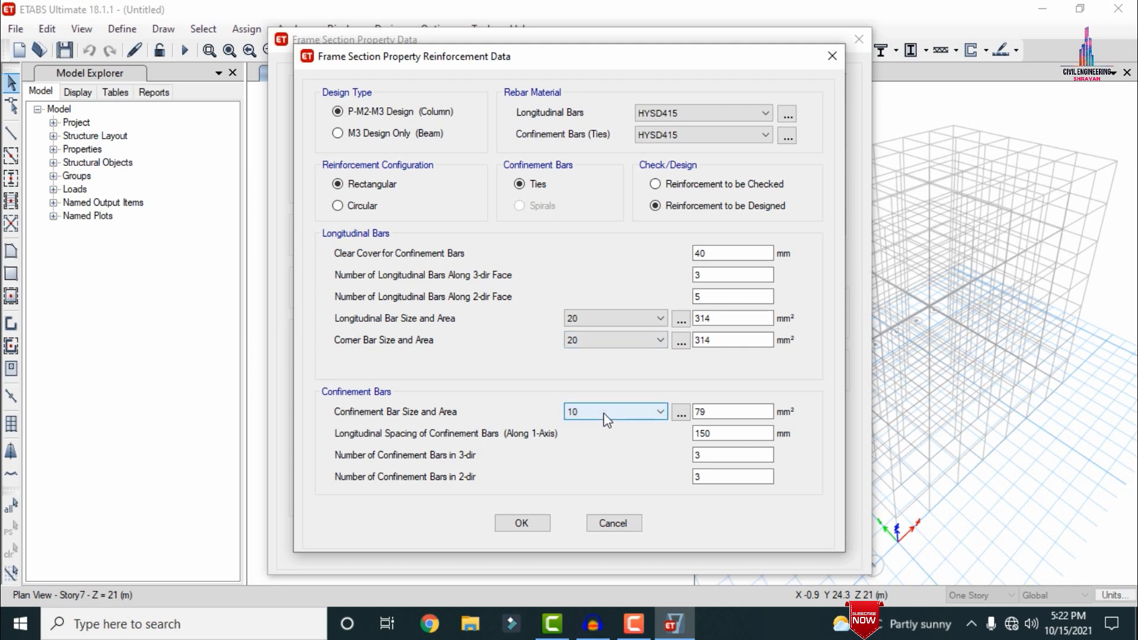
left_click(521, 524)
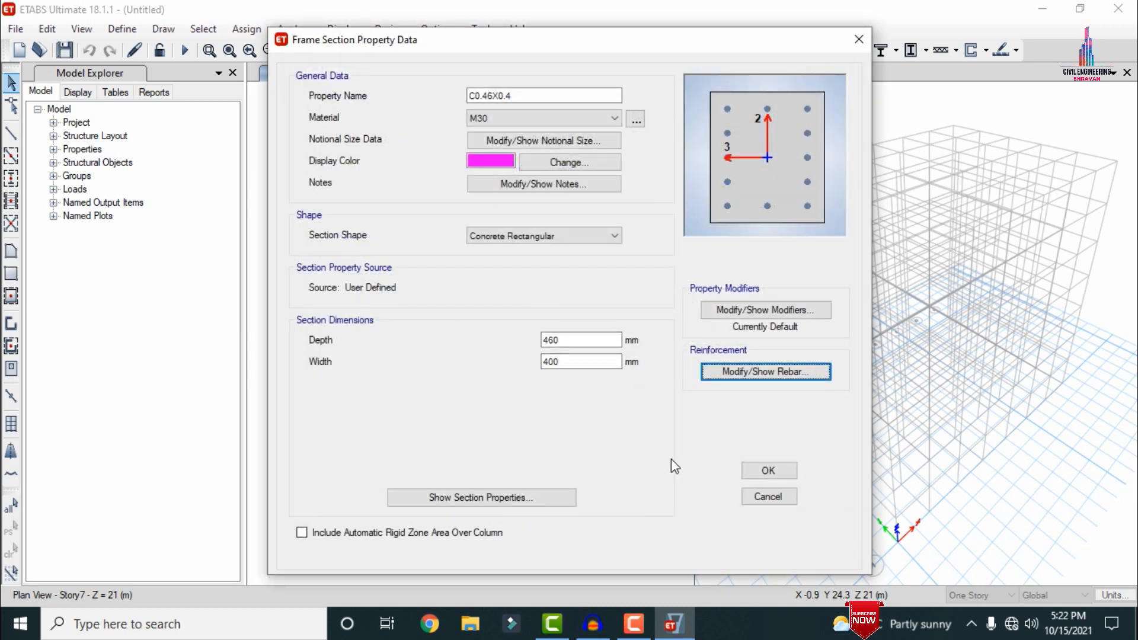
Accept the column section and delete every other frame section, including ISLB600 and ISWB550, keeping only C0.46X0.4
left_click(765, 474)
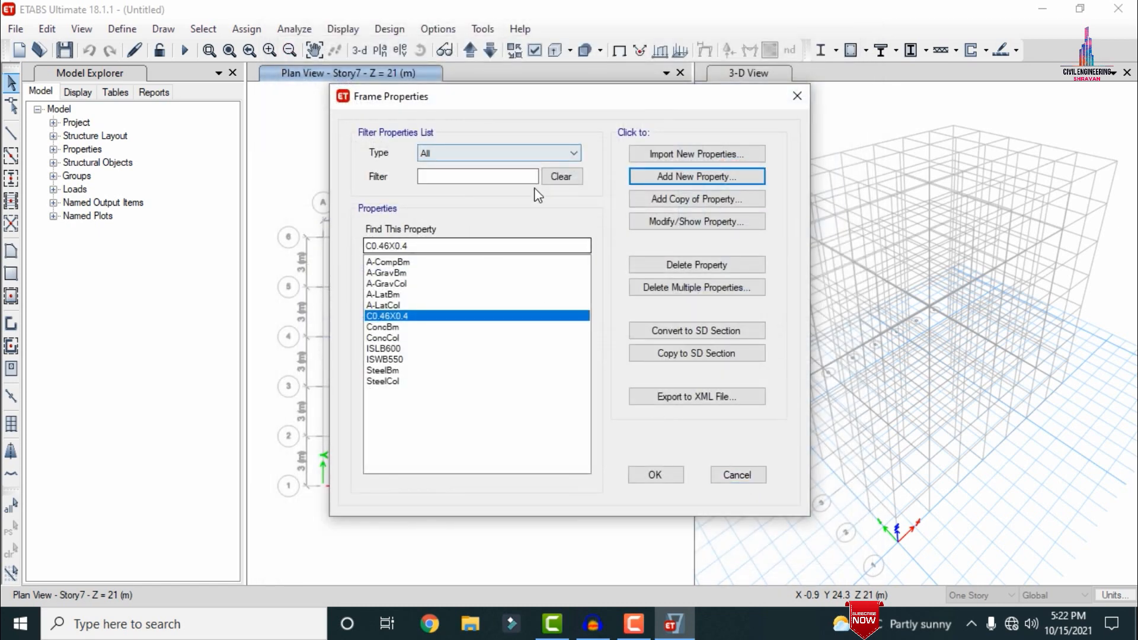
left_click(669, 288)
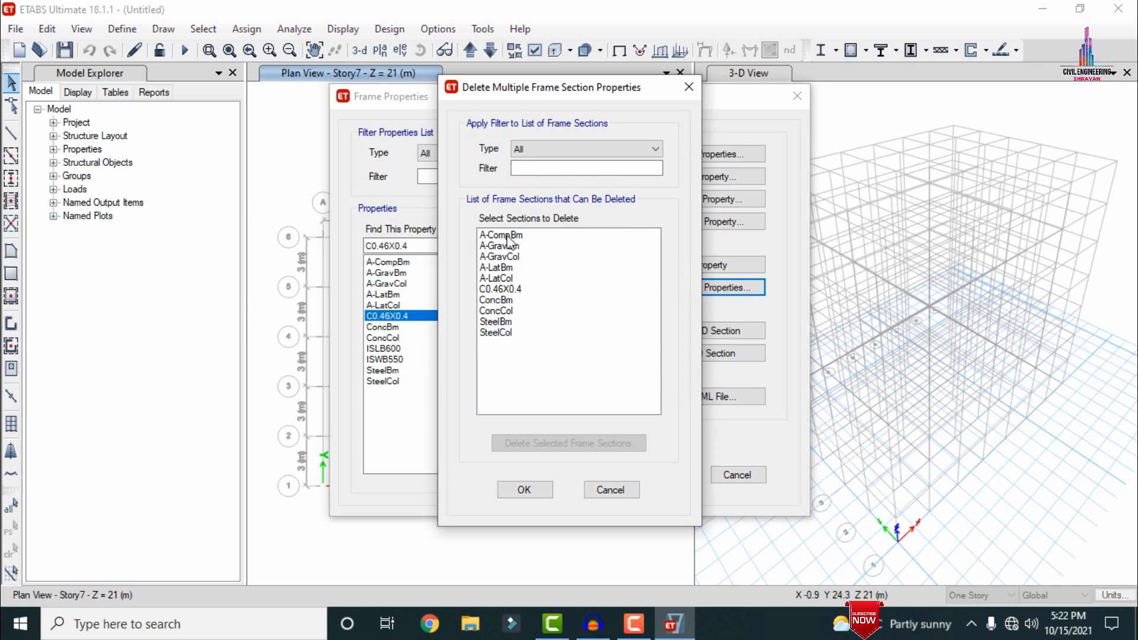
left_click_drag(507, 236, 510, 332)
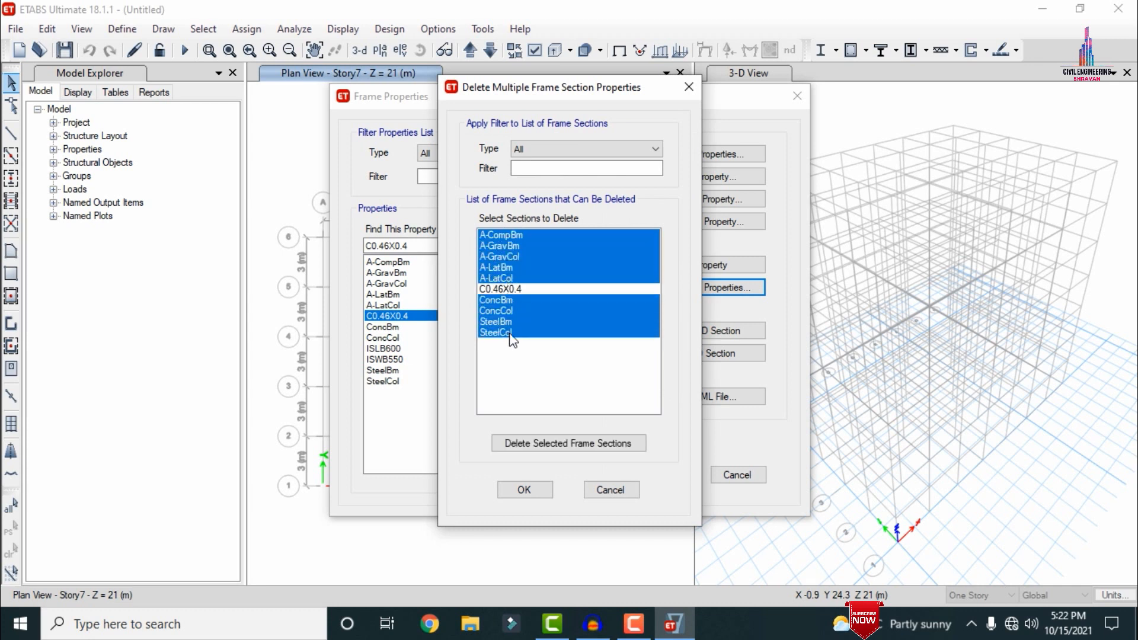
left_click(549, 442)
left_click_drag(499, 247, 501, 257)
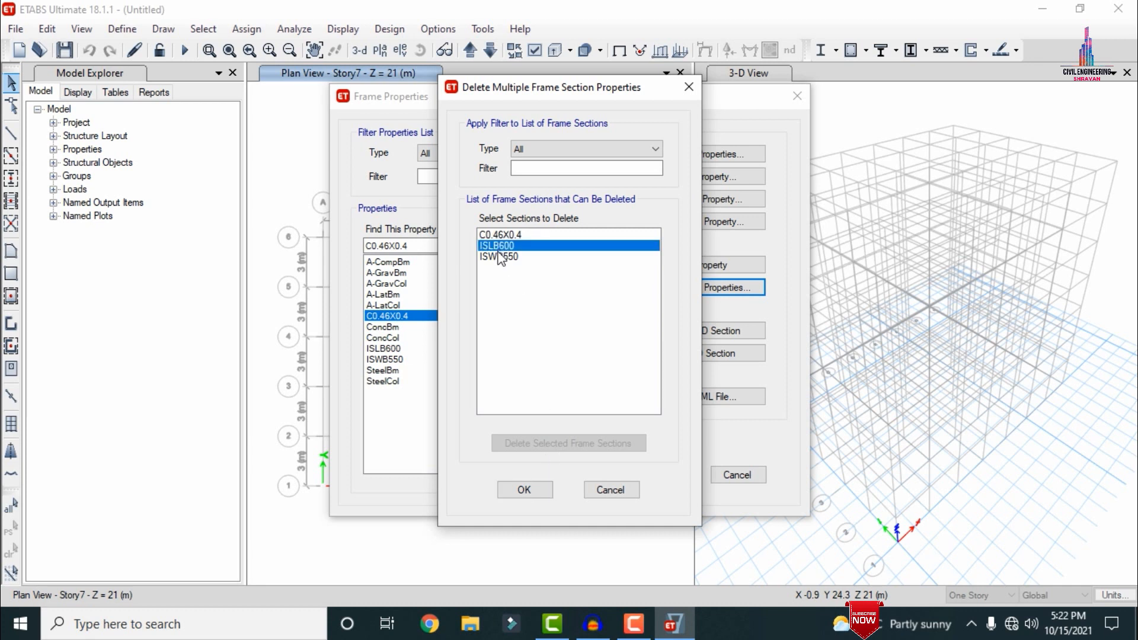
left_click(570, 444)
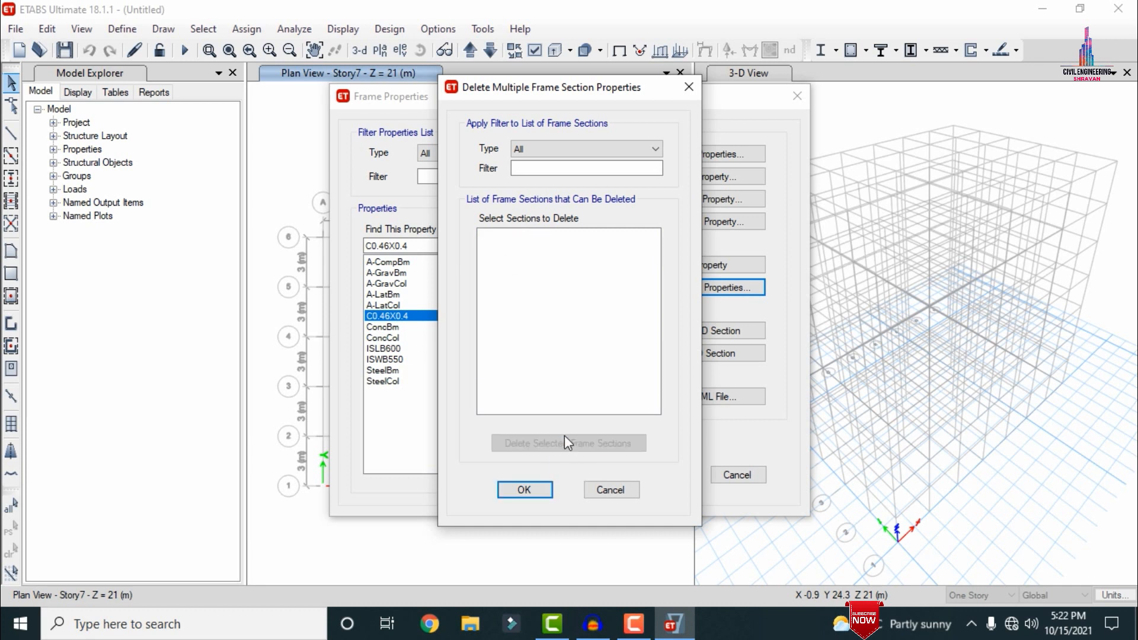
left_click(540, 489)
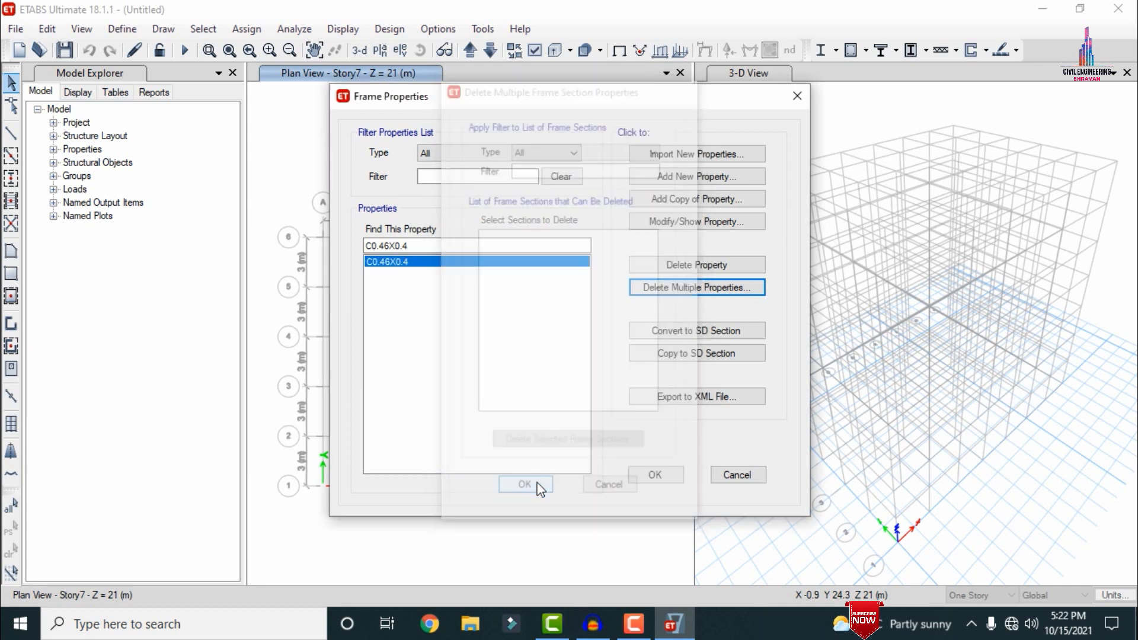
Add a new concrete rectangular frame section named B0.4X0.4 with M30 as its material
left_click(673, 178)
left_click(265, 273)
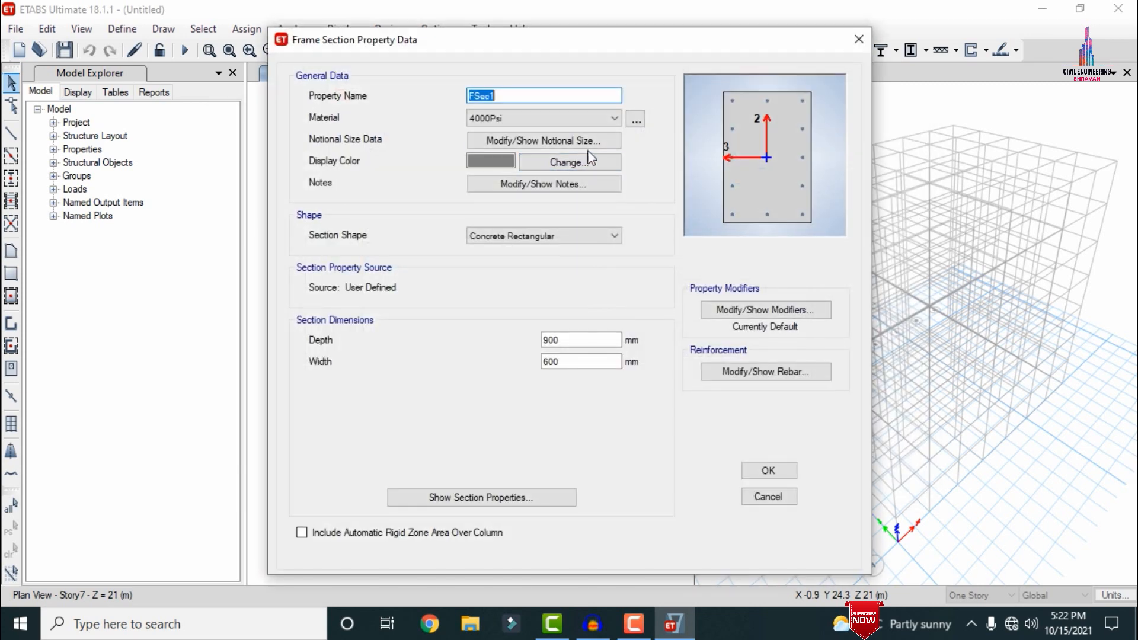
type("B0.4X0.4")
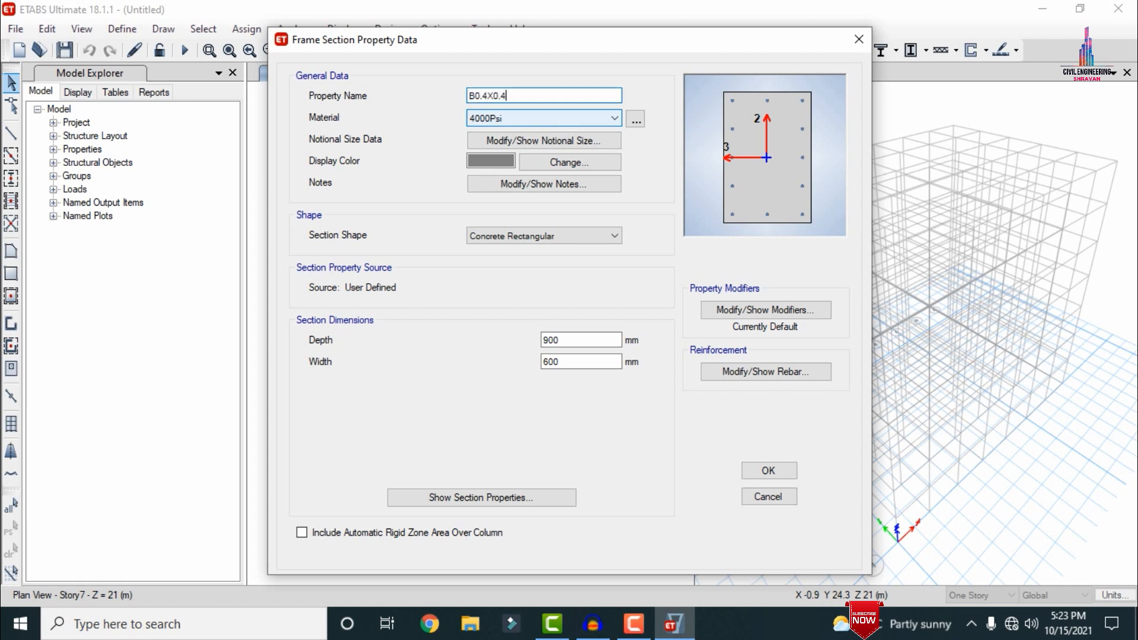
left_click(587, 118)
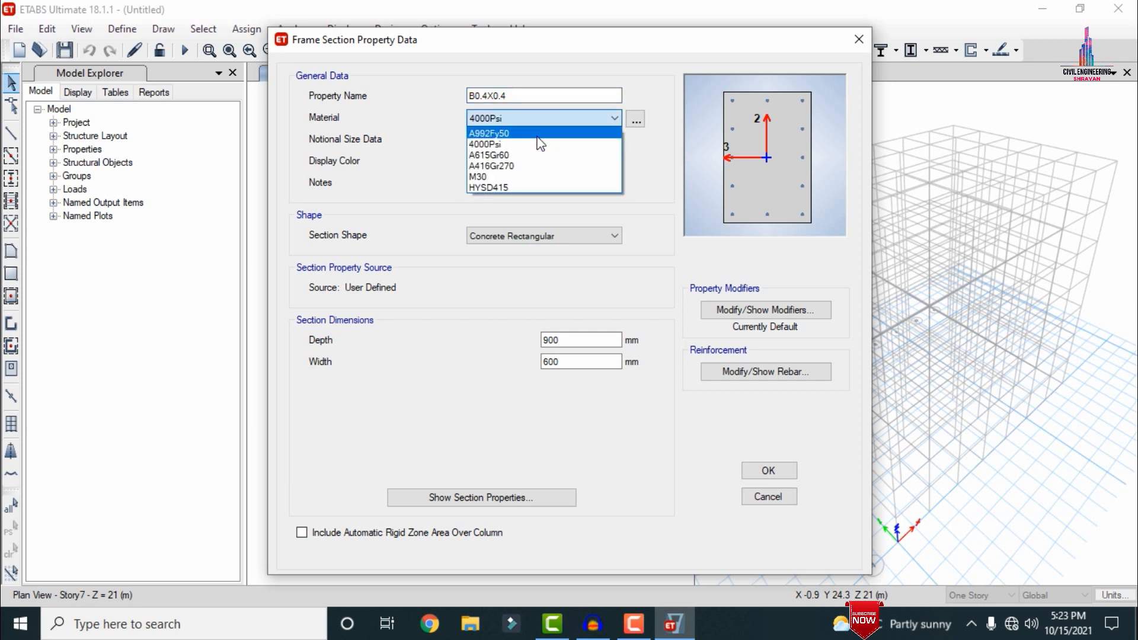
left_click(492, 177)
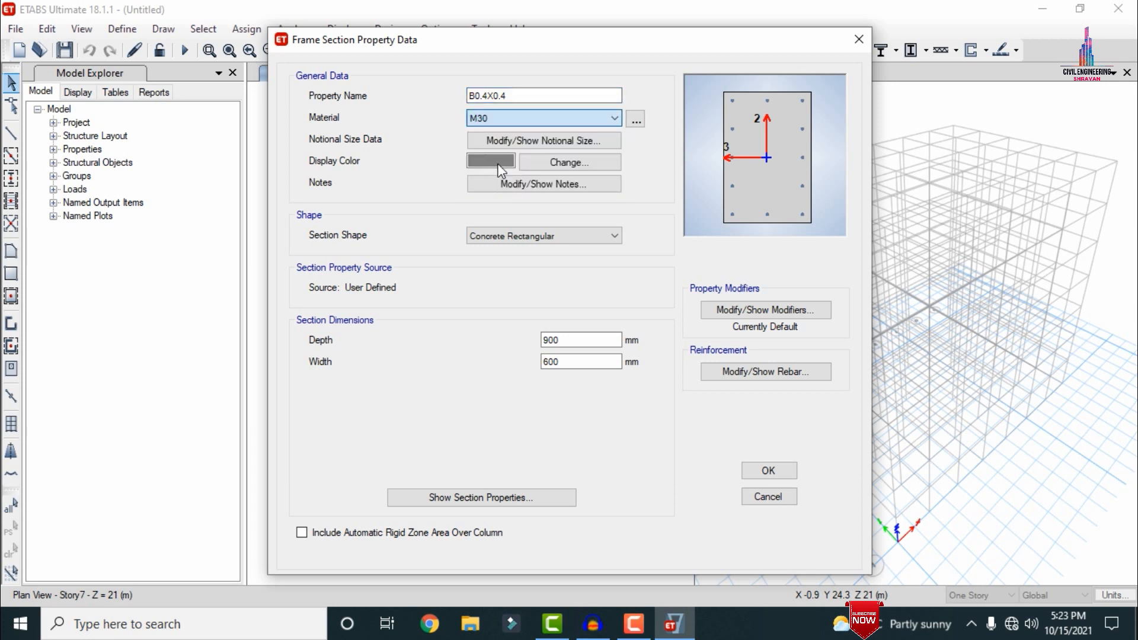
Set the beam section's depth and width both to 400 mm
double_click(579, 337)
type("40")
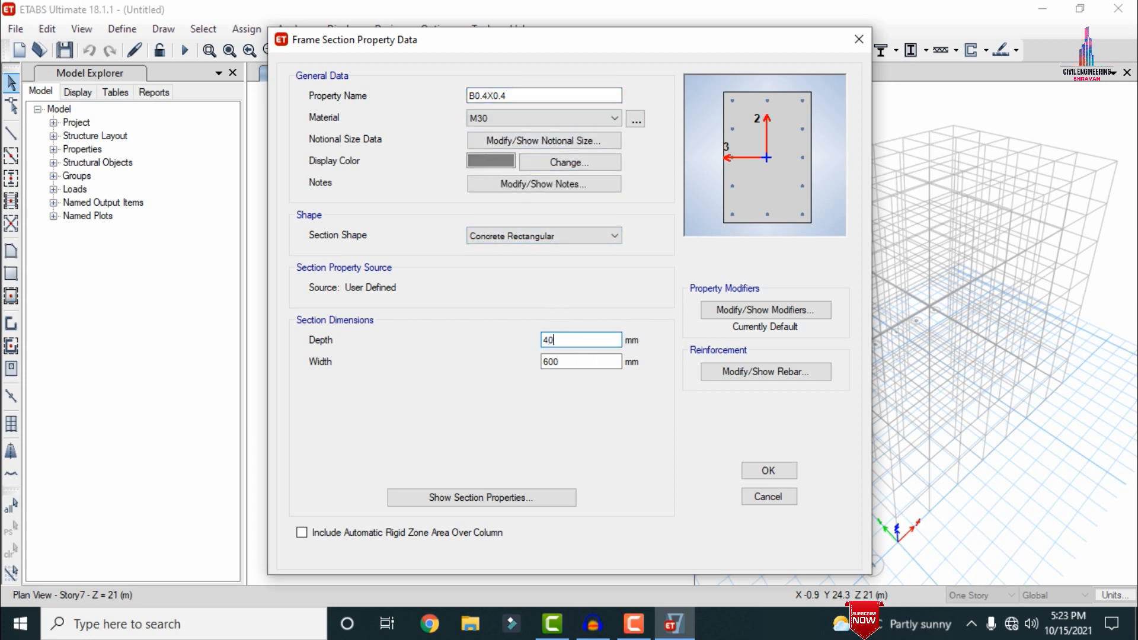
type("0")
key("Tab")
type("400")
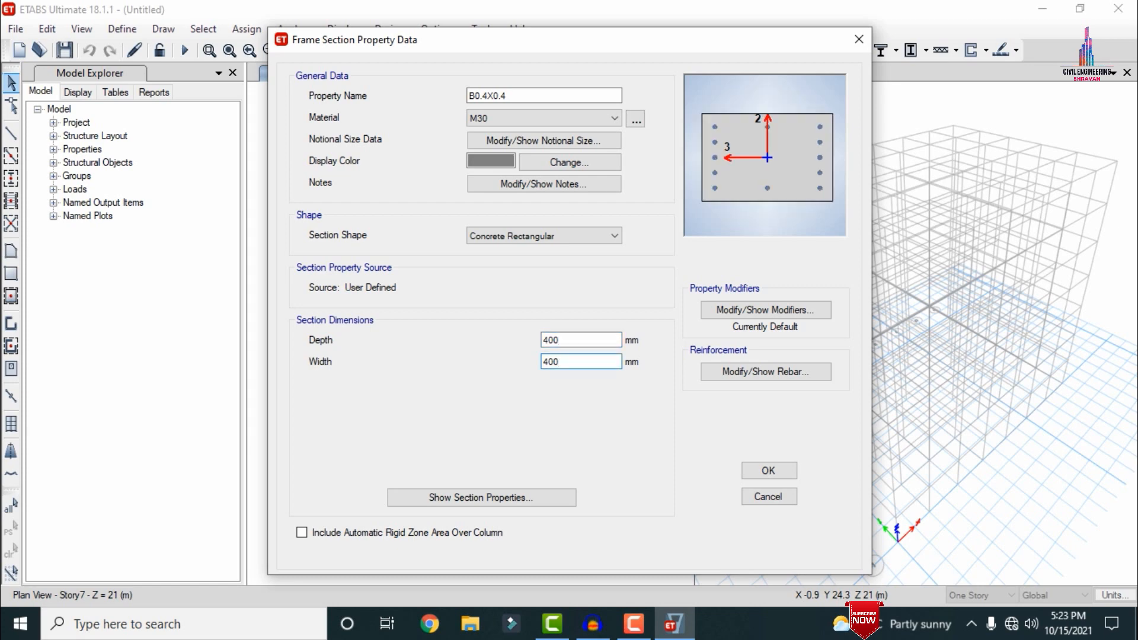
Set the beam section's reinforcement to M3 Design Only (Beam) with HYSD415 for longitudinal and confinement bars
left_click(743, 373)
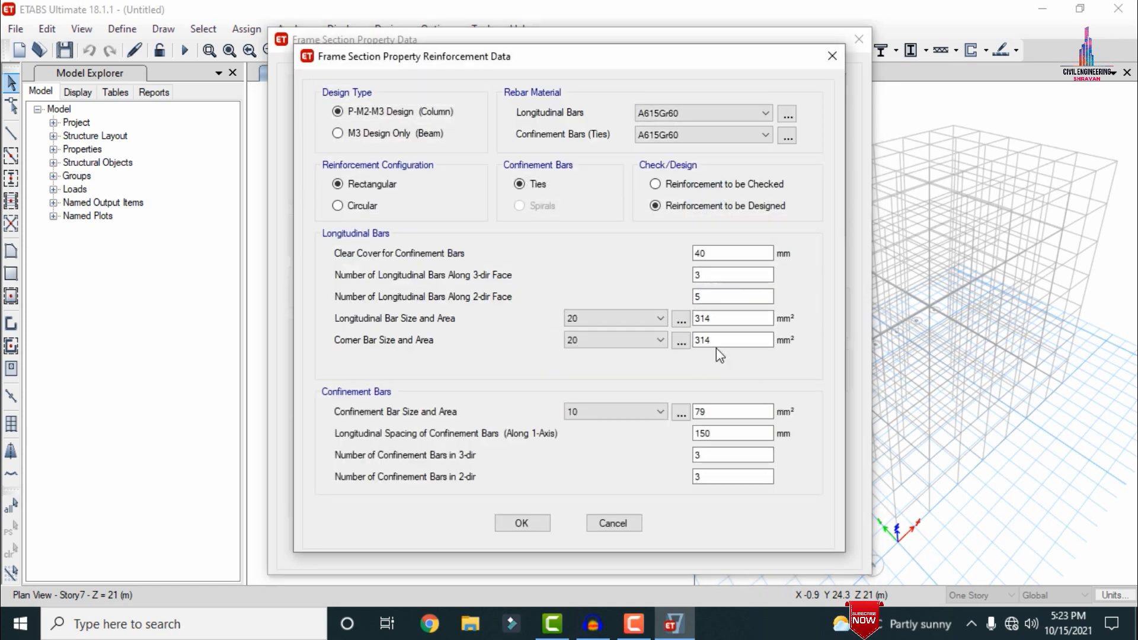
left_click(396, 134)
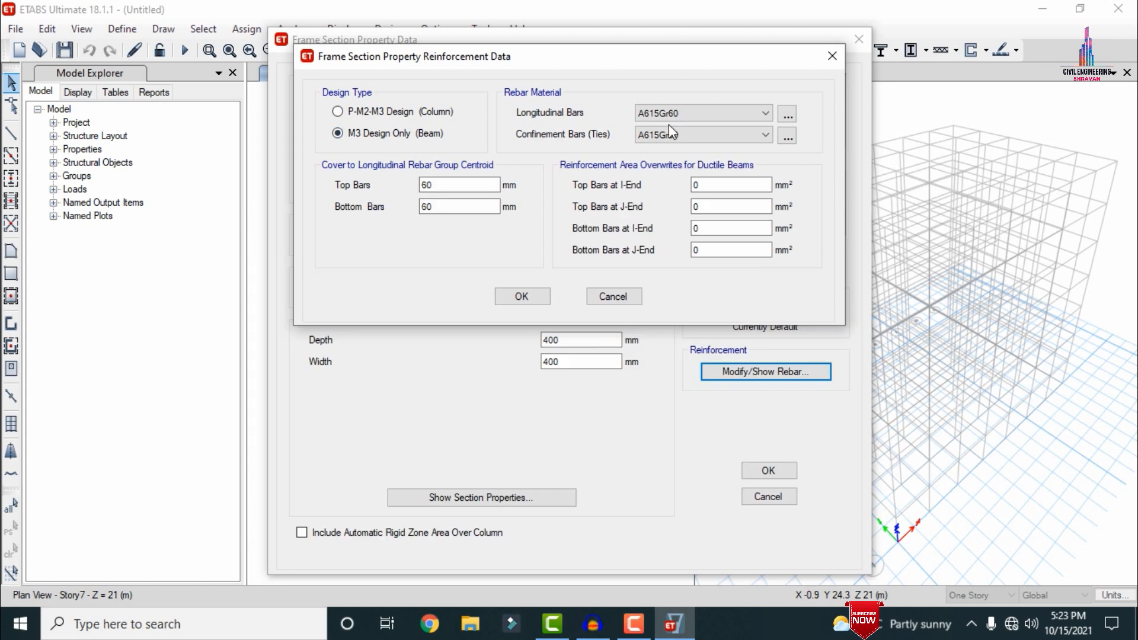
left_click(674, 118)
left_click(669, 140)
left_click(700, 135)
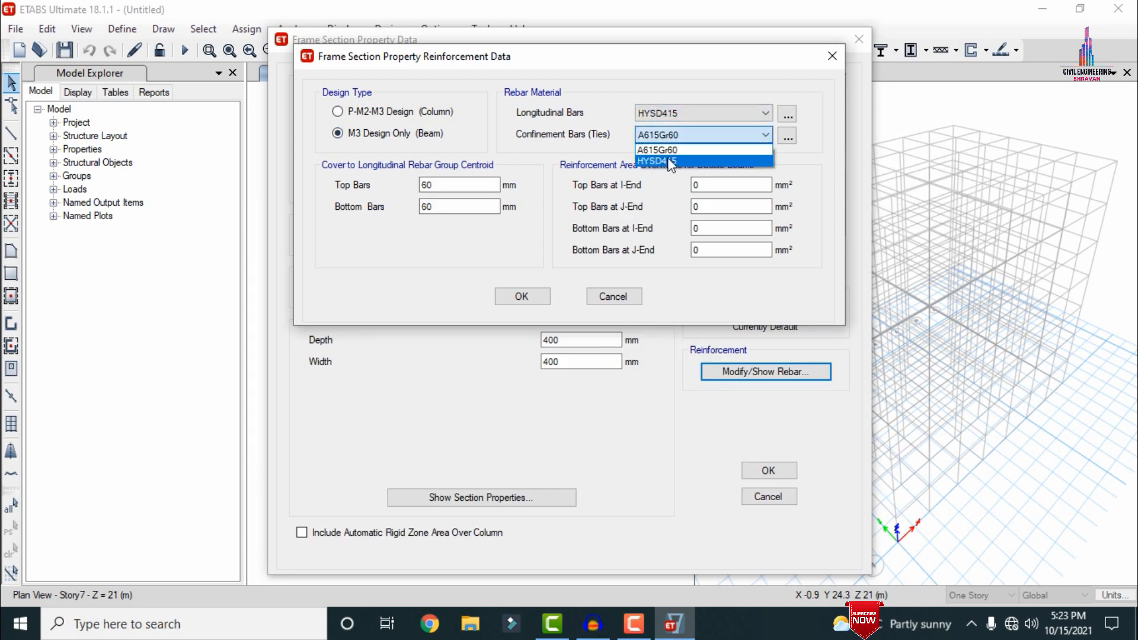
left_click(649, 157)
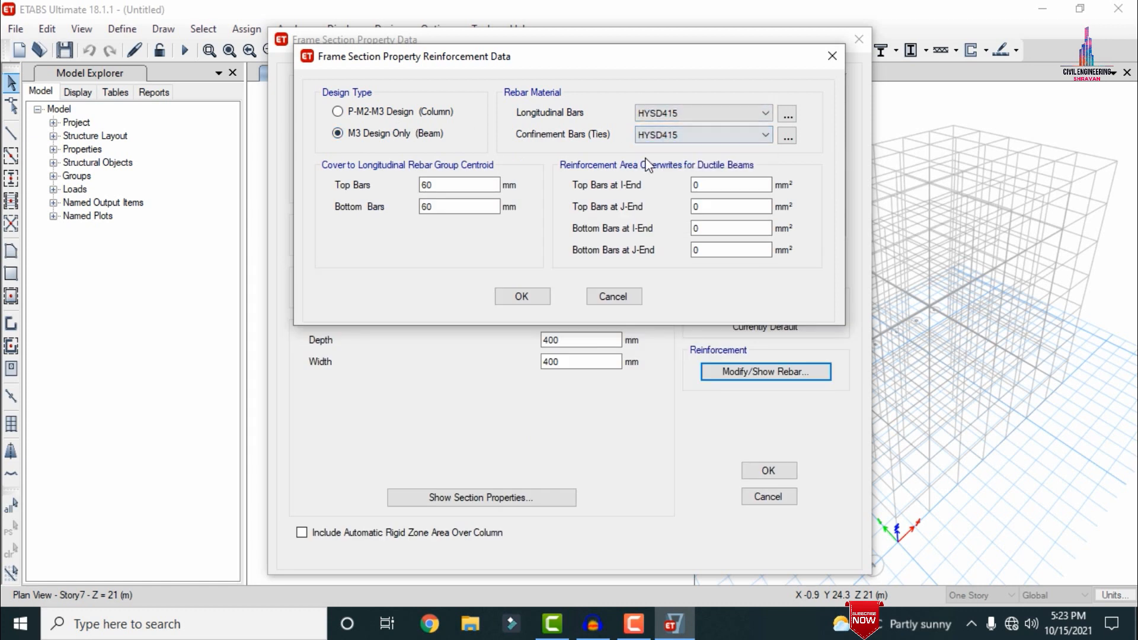
Set the beam's cover to 50 mm for both top and bottom bars, and finish defining the frame sections
double_click(458, 181)
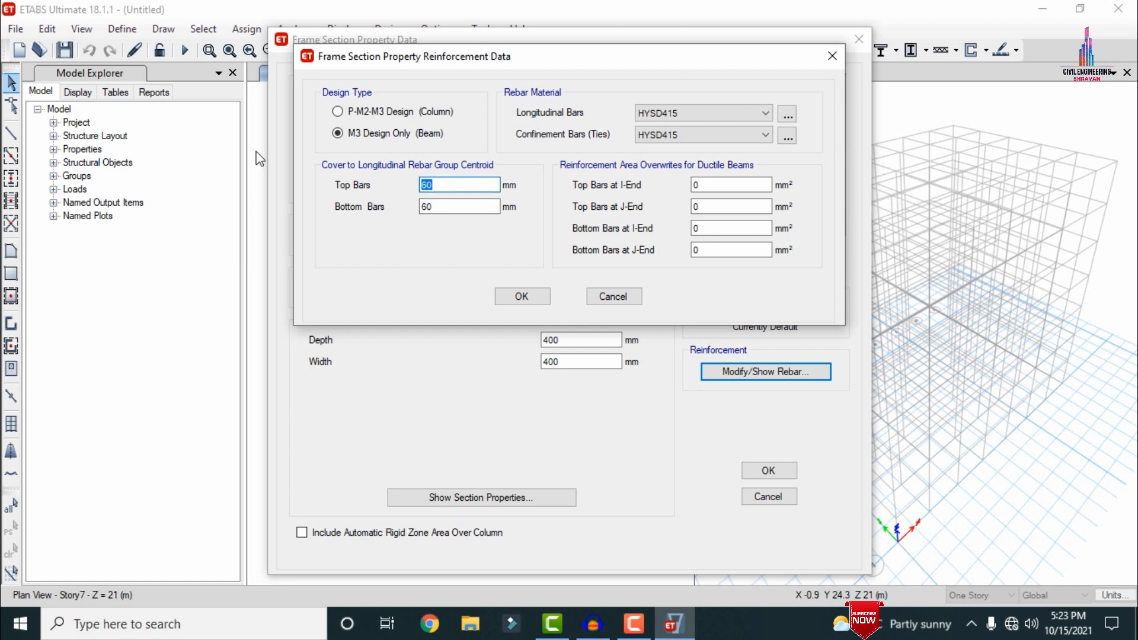
type("5-")
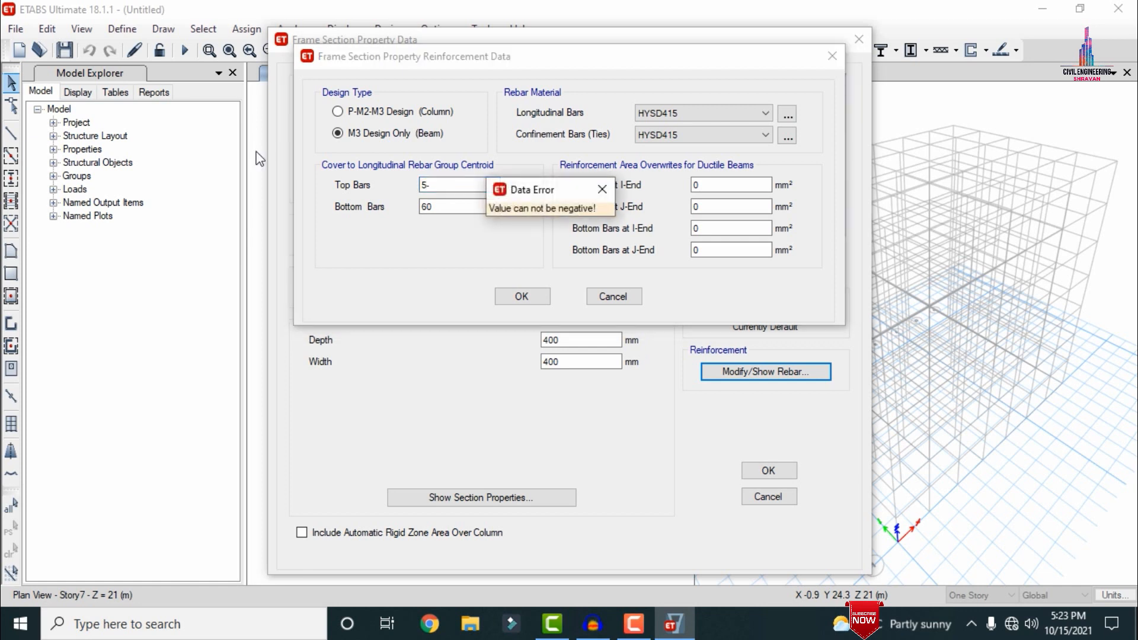
left_click(610, 198)
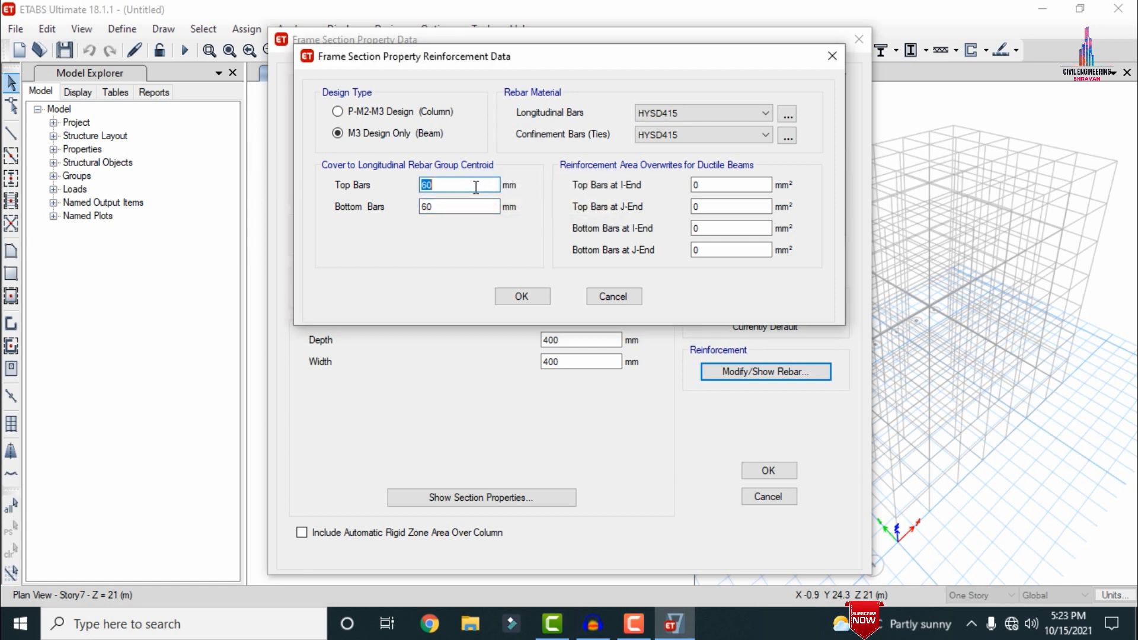
type("50")
key("Tab")
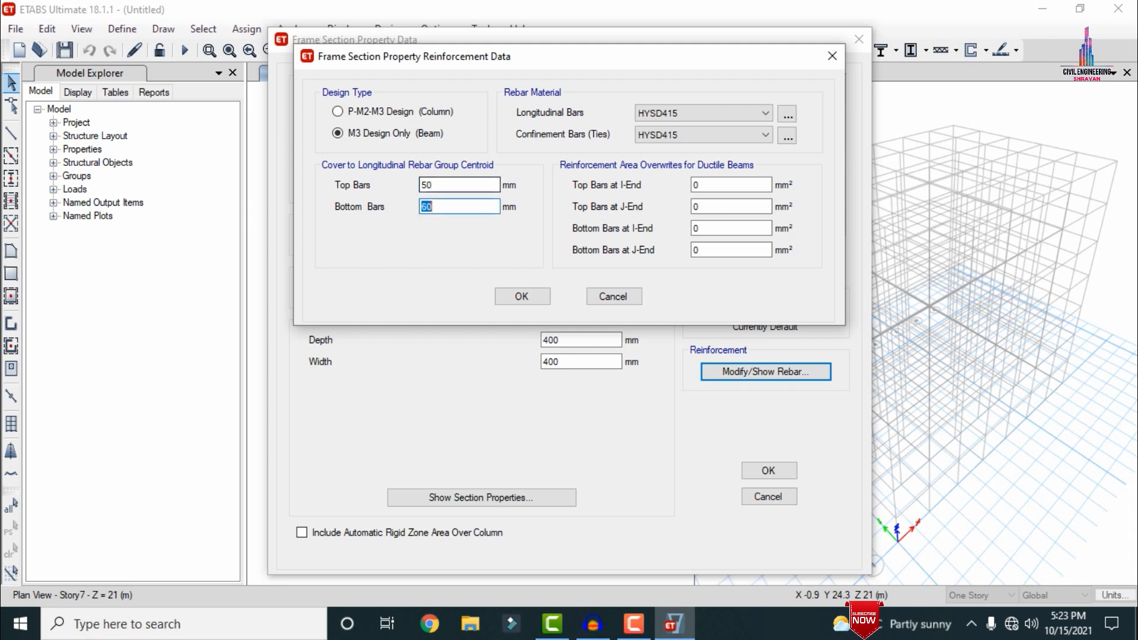
type("50")
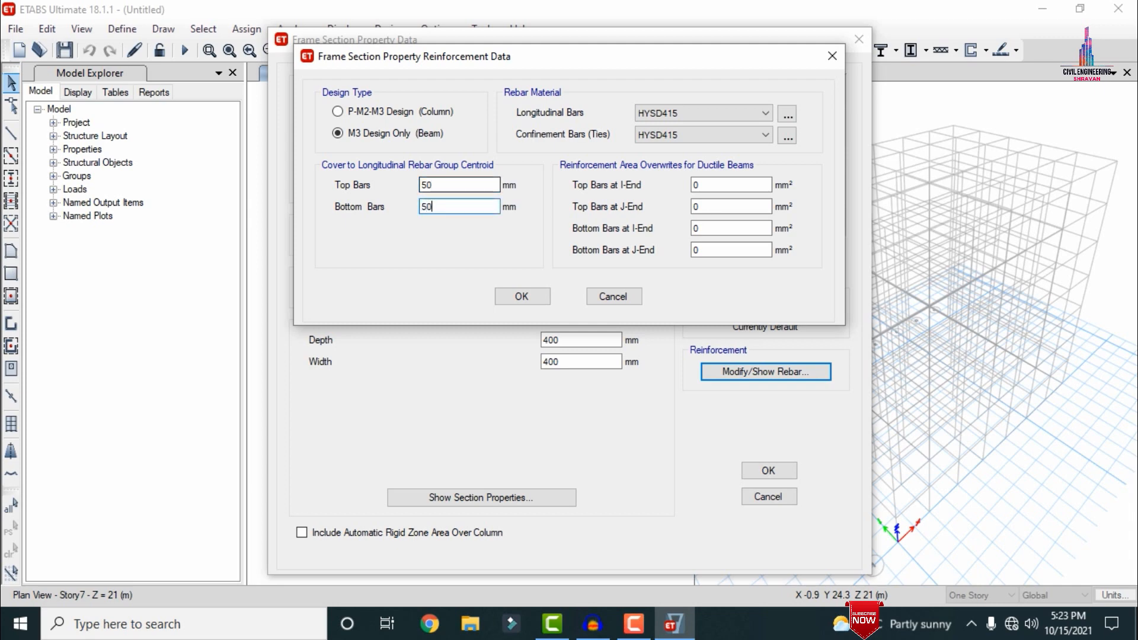
left_click(513, 300)
left_click(759, 471)
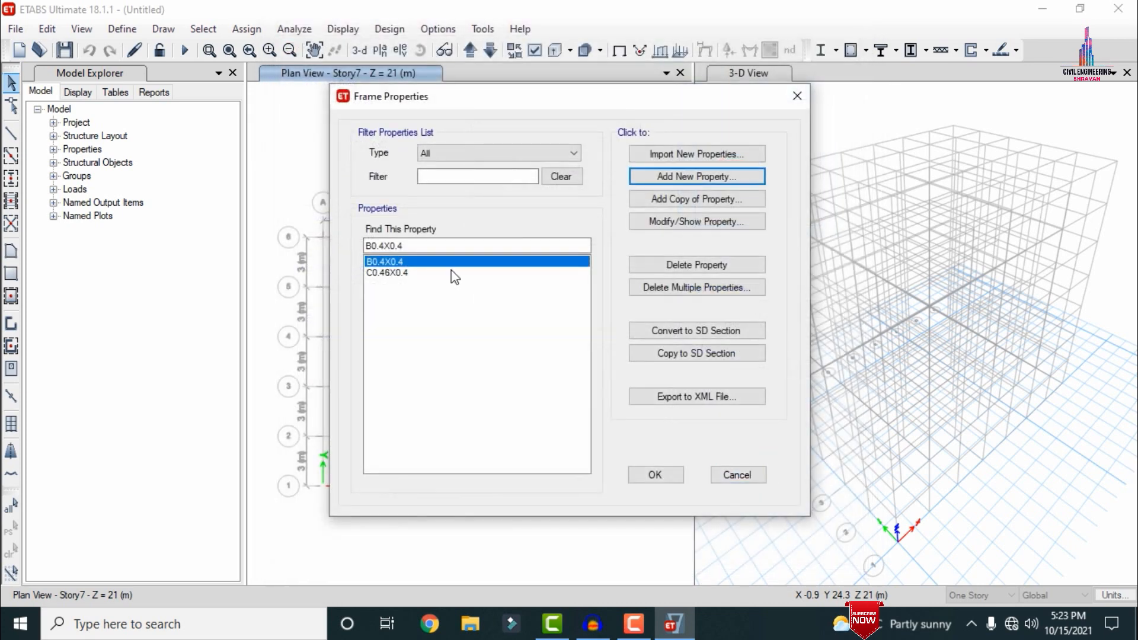
left_click(656, 475)
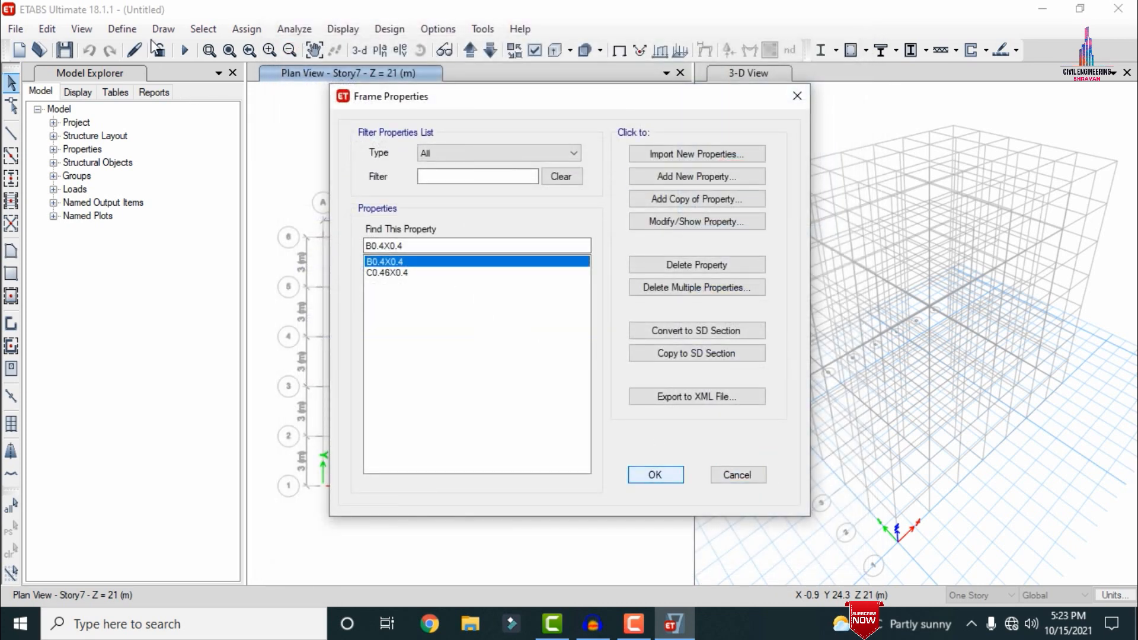
Add a new slab property named S150 with M30 as the slab material
left_click(123, 29)
mouse_move(161, 73)
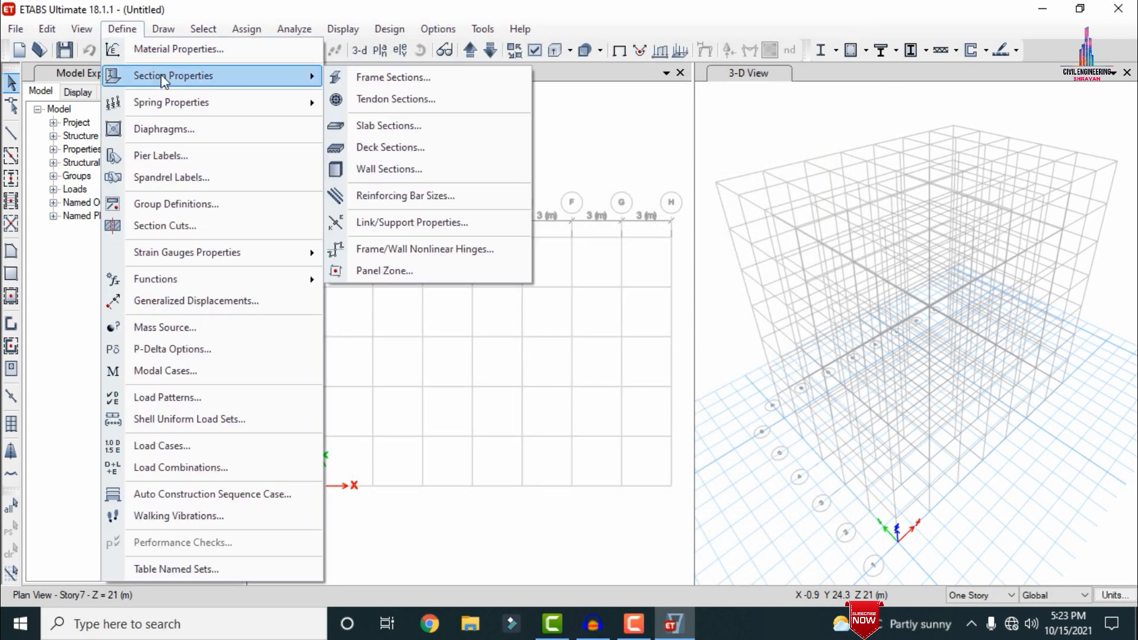
left_click(391, 125)
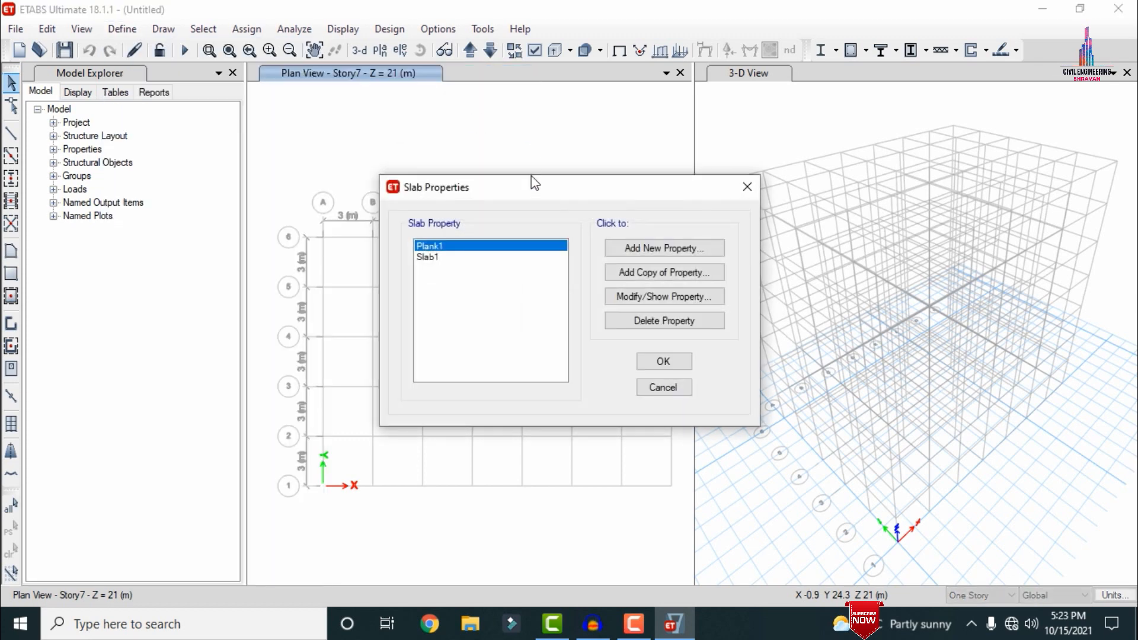
left_click(646, 248)
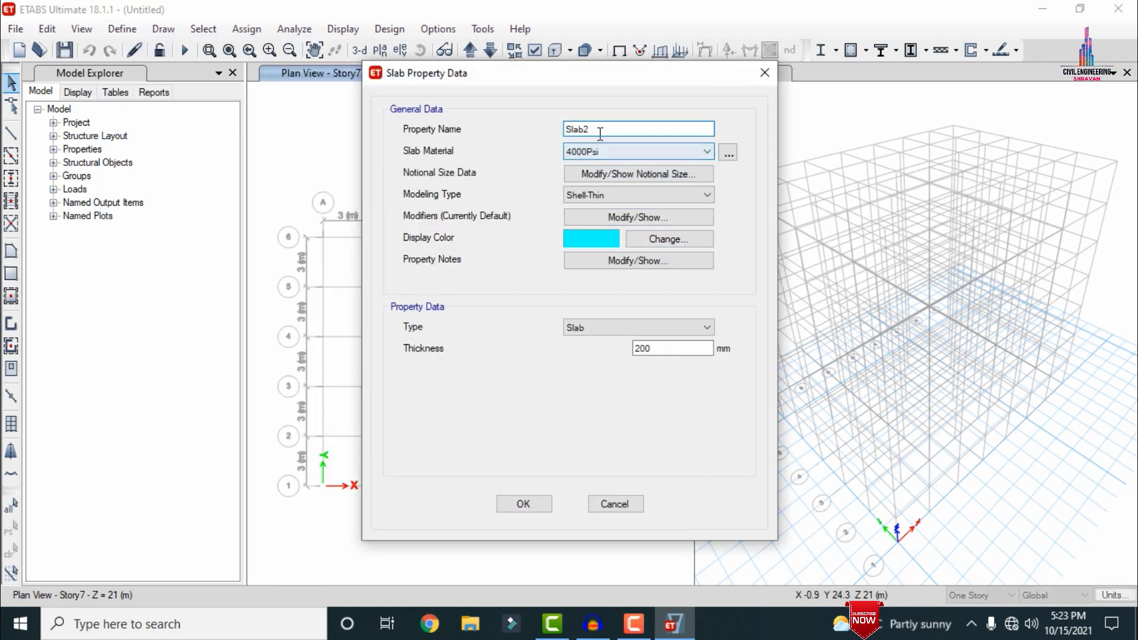
left_click_drag(597, 128, 486, 134)
type("S")
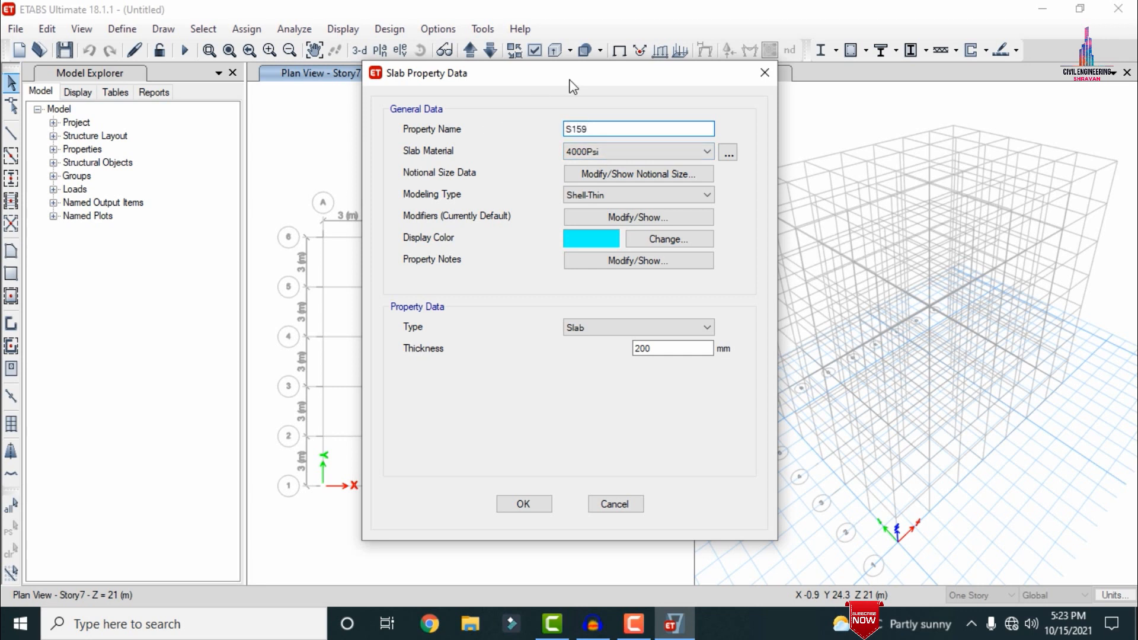
type("150")
left_click(597, 148)
left_click(574, 206)
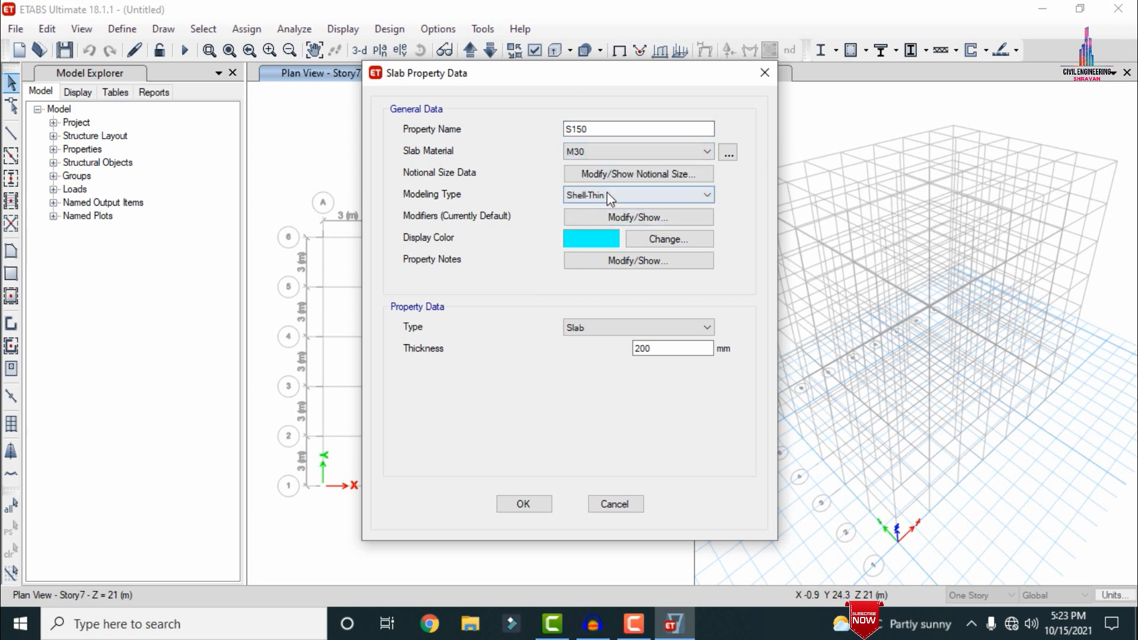
Set the S150 slab's thickness to 150 mm and accept the property
double_click(654, 350)
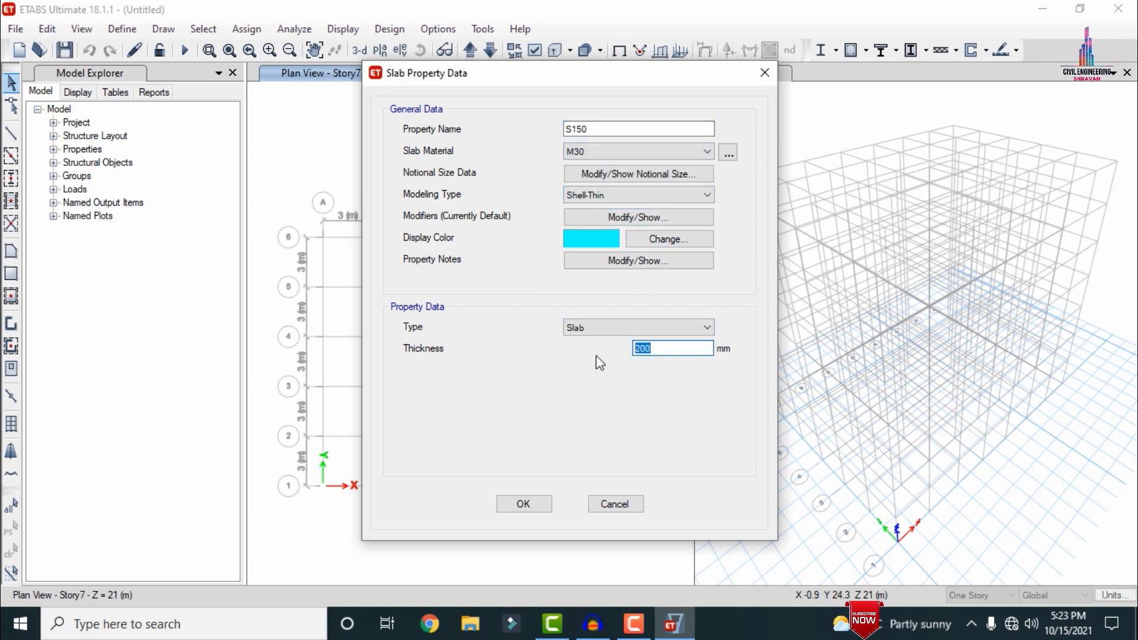
type("150")
left_click(522, 504)
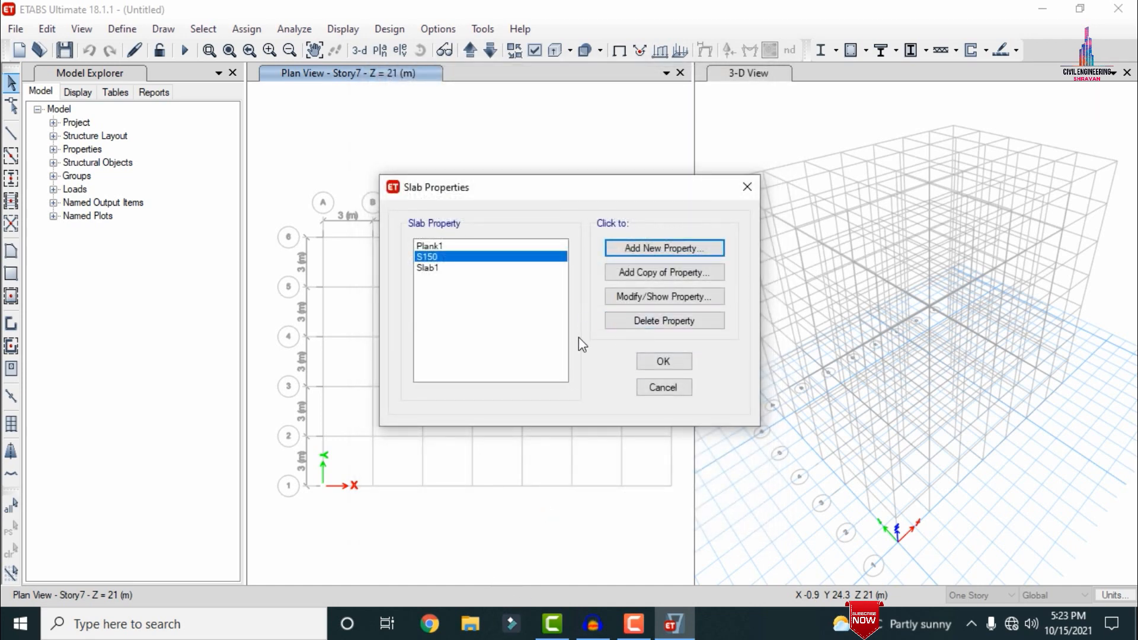
Delete the default slab properties Plank1 and Slab1, and finish defining the slab sections
left_click(428, 247)
left_click(621, 320)
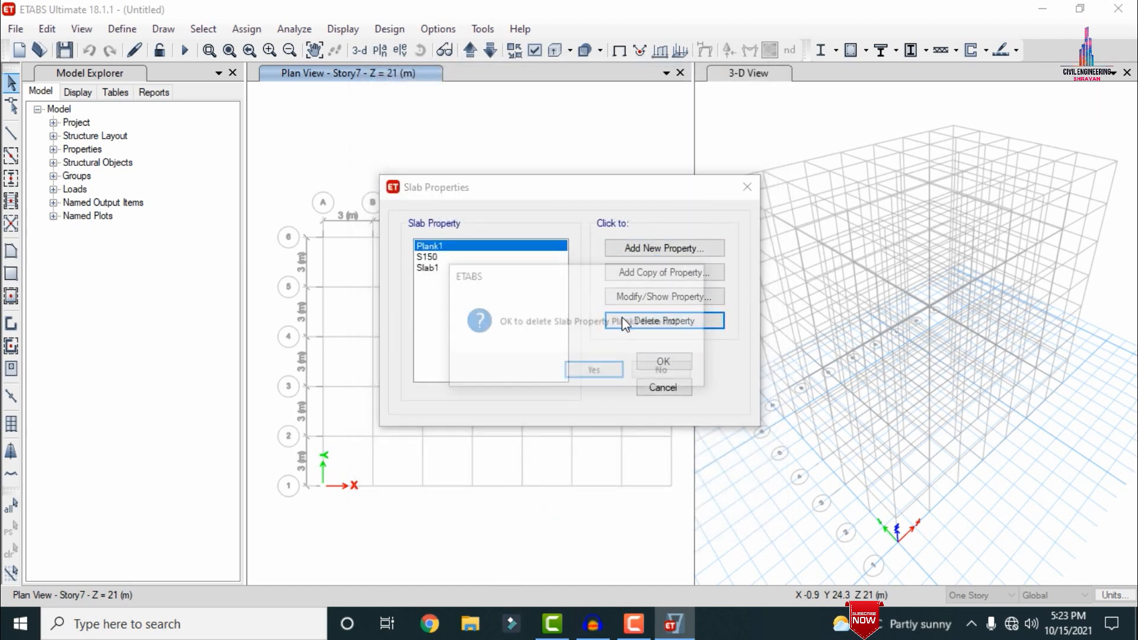
left_click(600, 370)
left_click(458, 258)
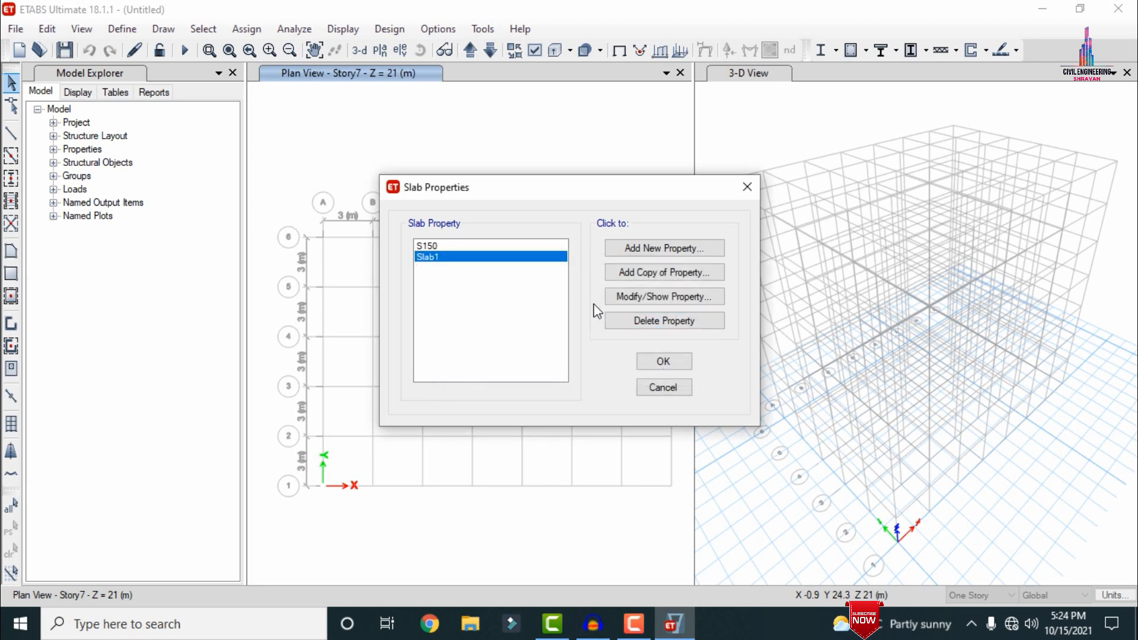
left_click(624, 315)
left_click(574, 371)
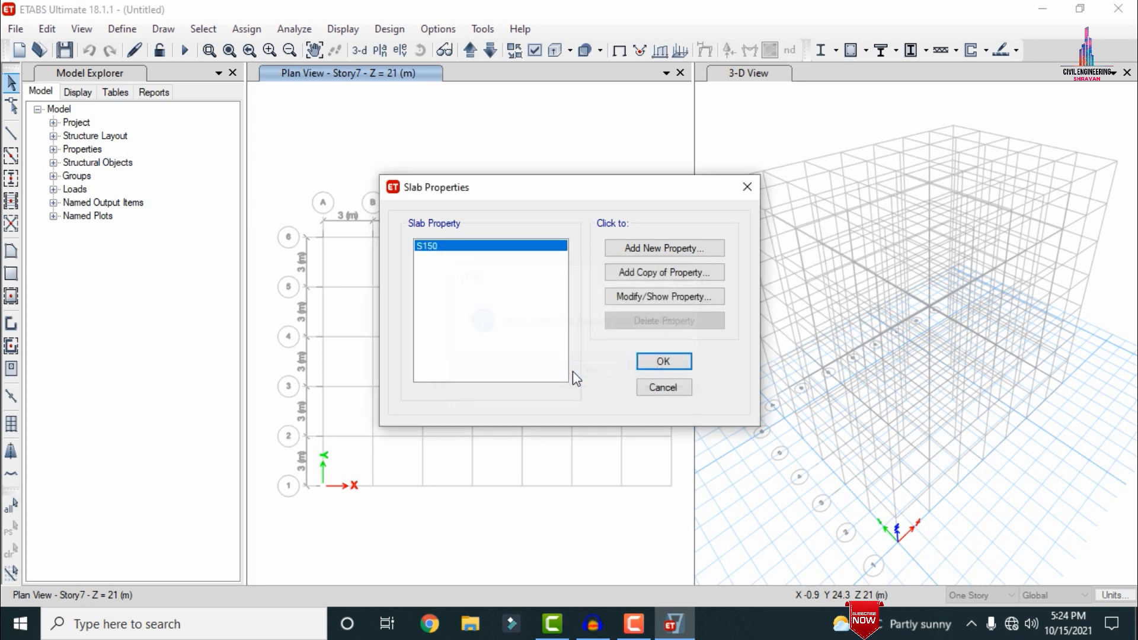
key("Return")
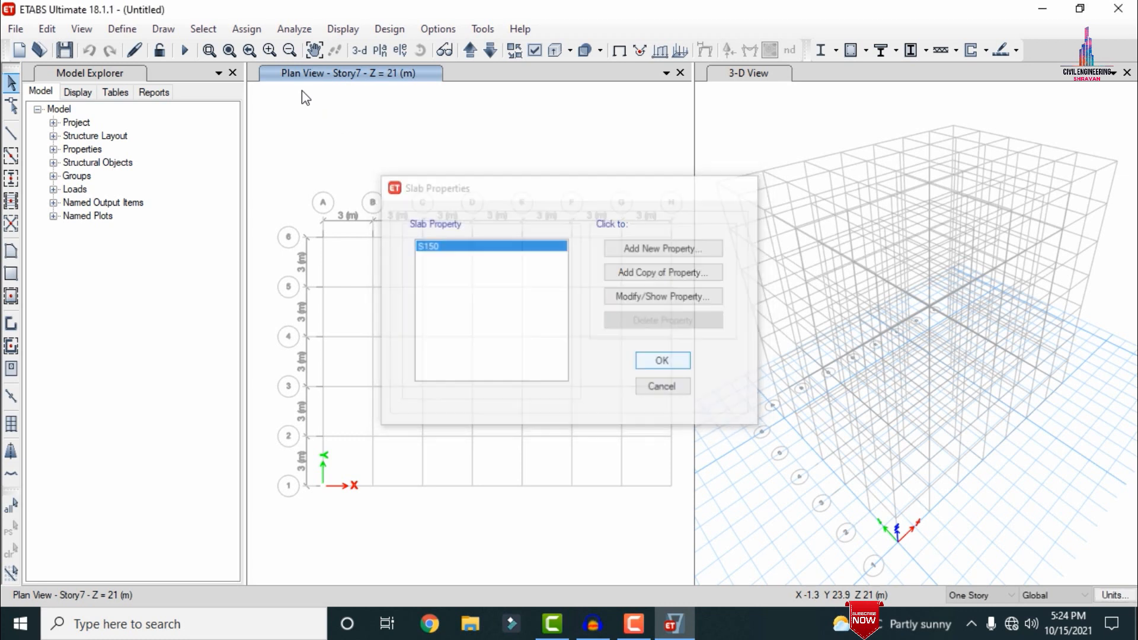
left_click(975, 563)
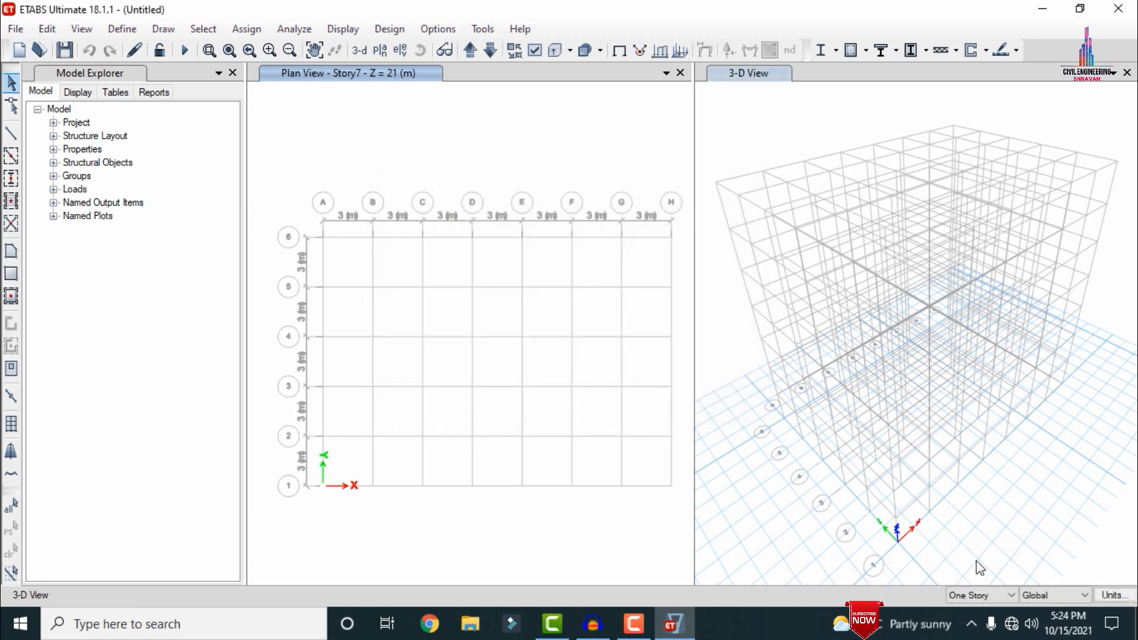
With All Stories active, draw B0.4X0.4 beams along every grid line and C0.46X0.4 columns at every grid intersection of the plan
left_click(978, 594)
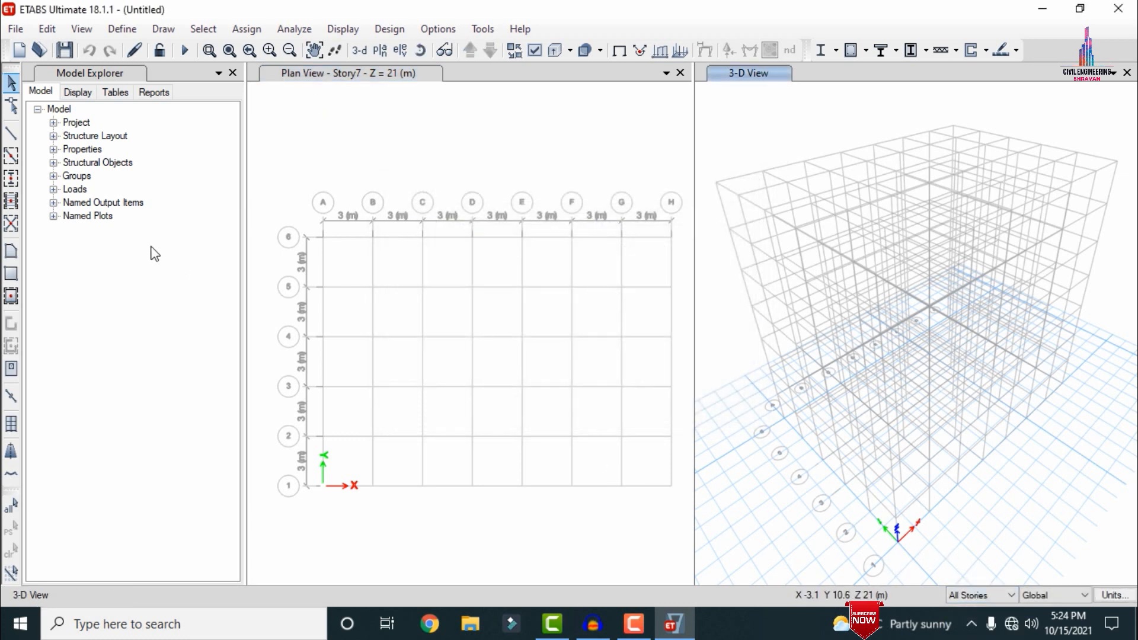
left_click(10, 156)
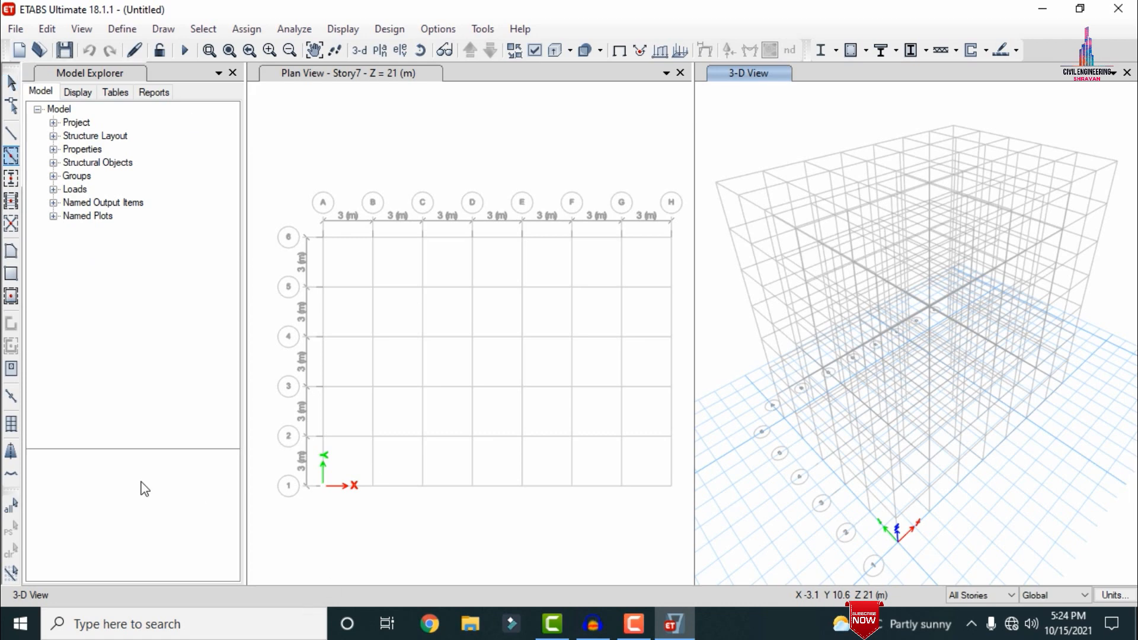
left_click(227, 498)
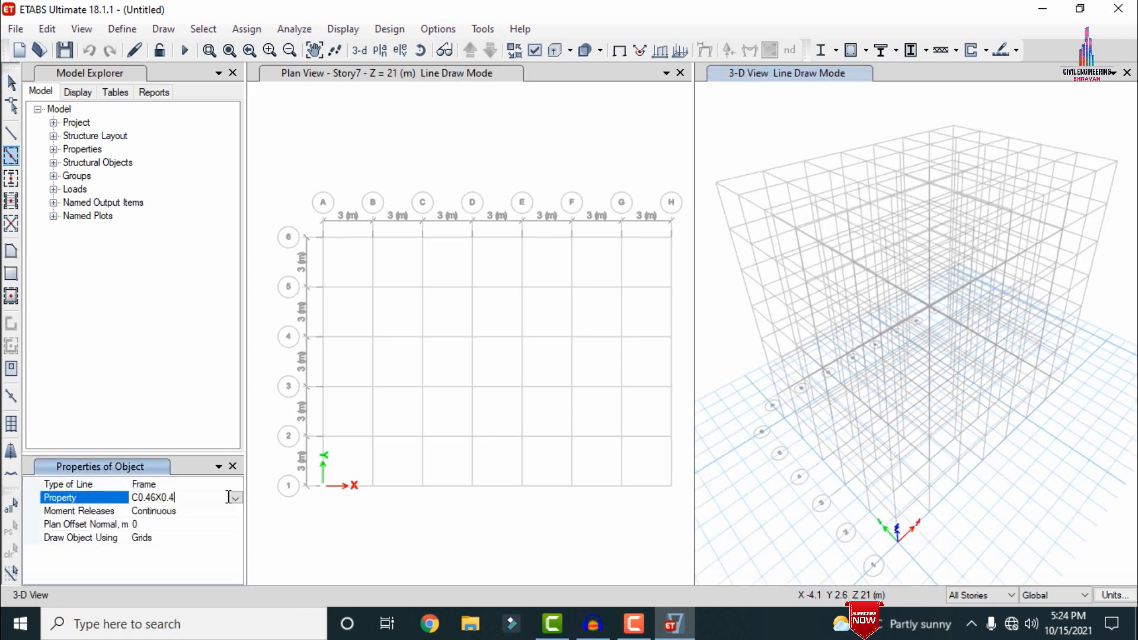
left_click(236, 499)
left_click(163, 513)
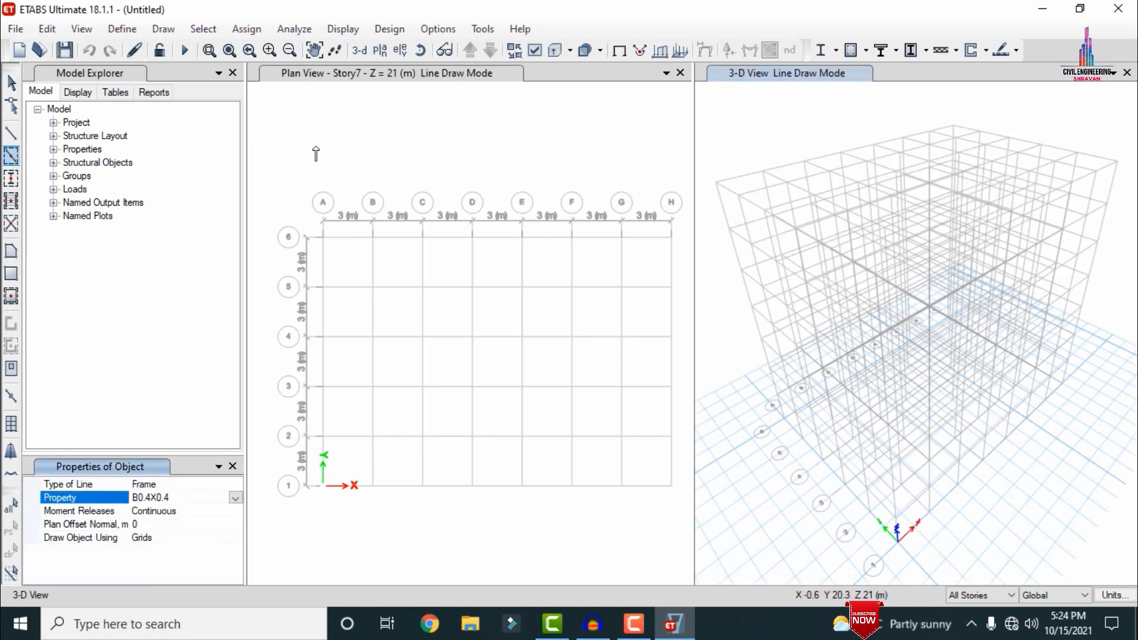
left_click_drag(282, 151, 684, 532)
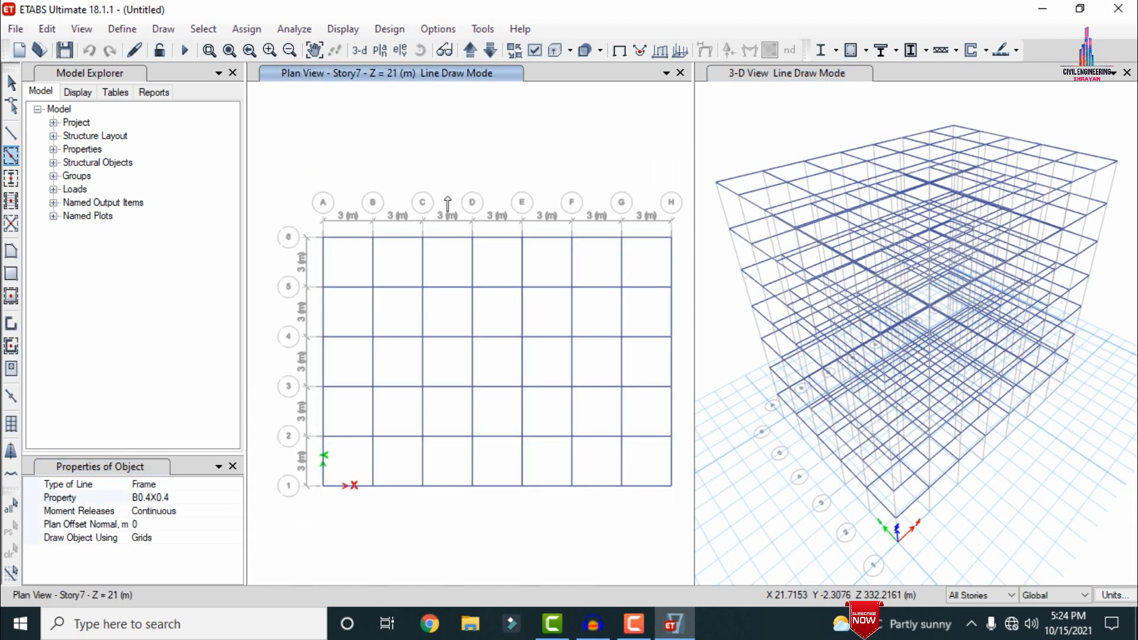
left_click(11, 178)
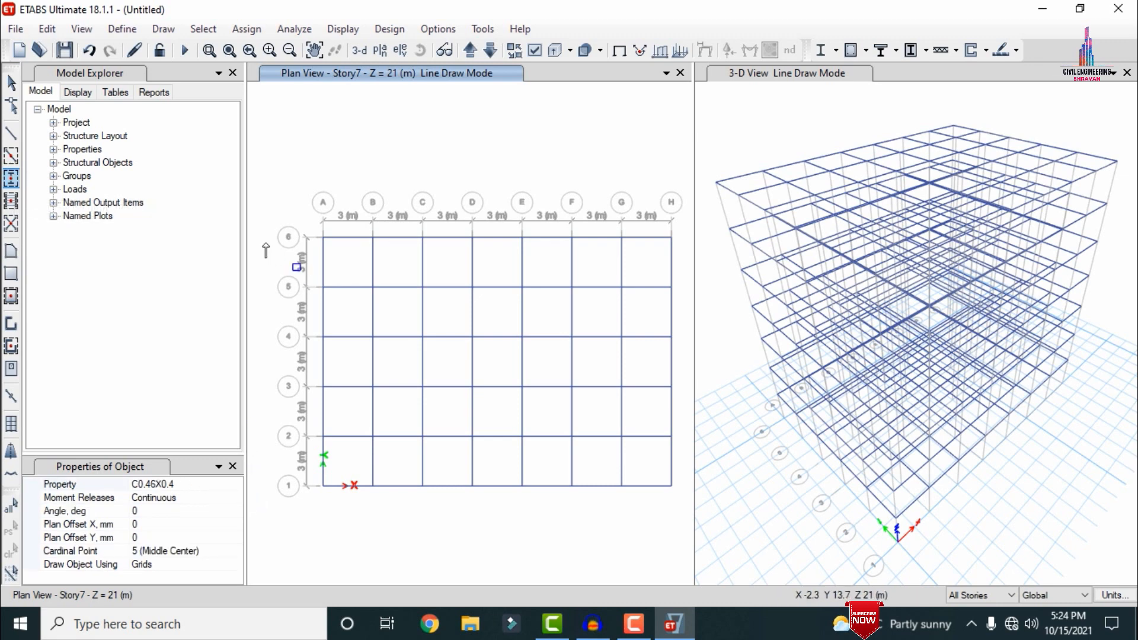
mouse_move(284, 214)
left_mouse_down()
mouse_move(579, 478)
mouse_move(691, 539)
mouse_move(690, 528)
left_mouse_up()
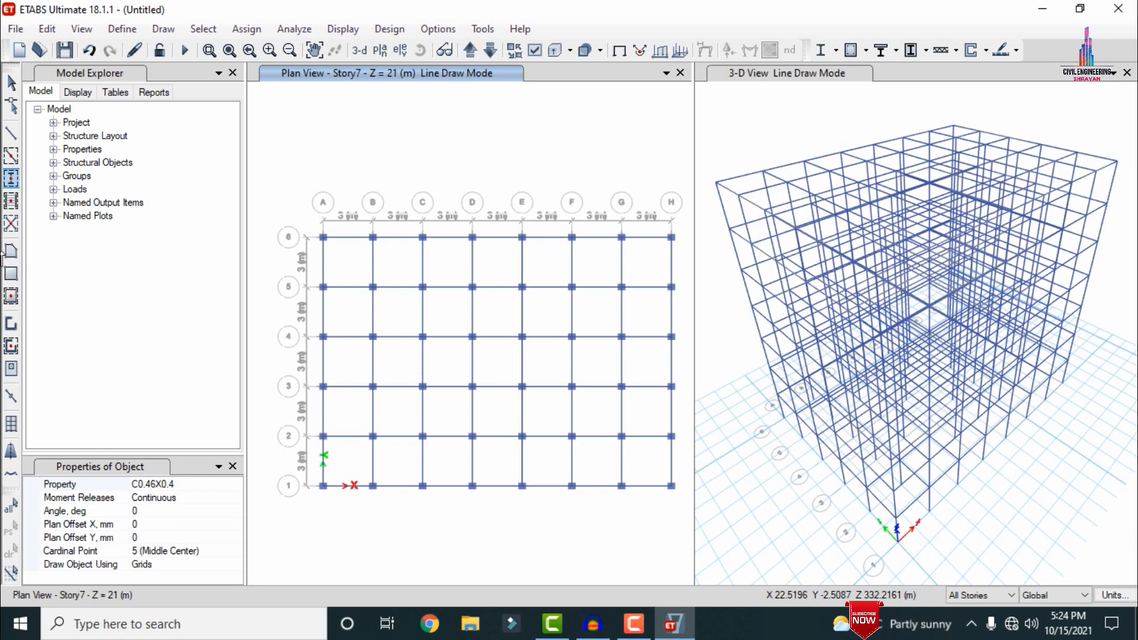
Quick draw S150 floor slabs in all grid bays of the plan
left_click(11, 295)
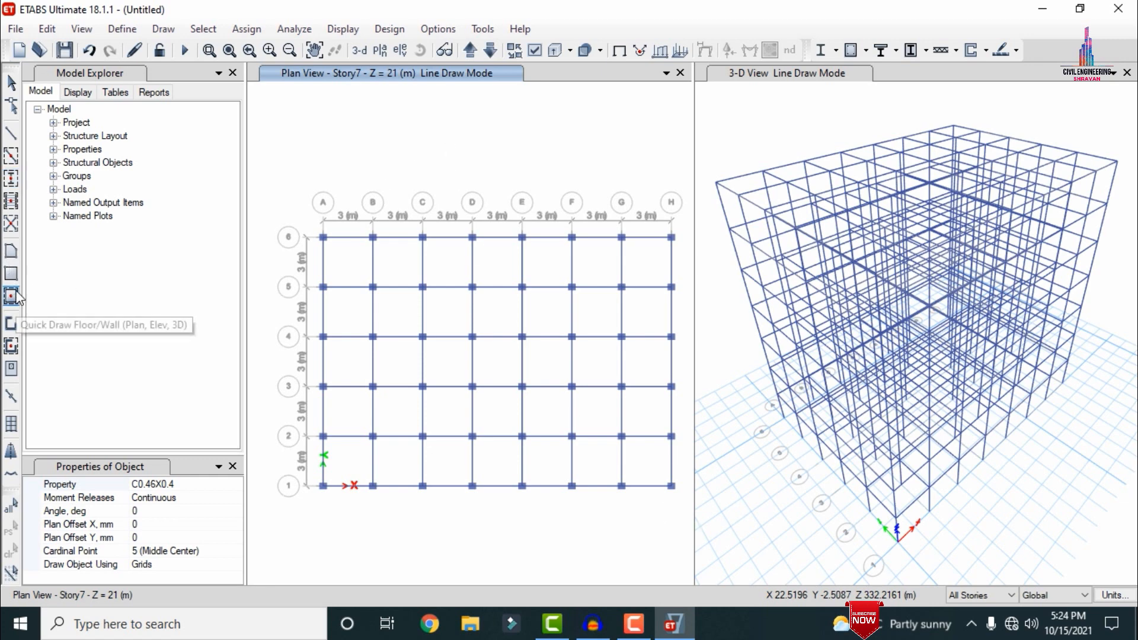
left_click(230, 483)
left_click(235, 485)
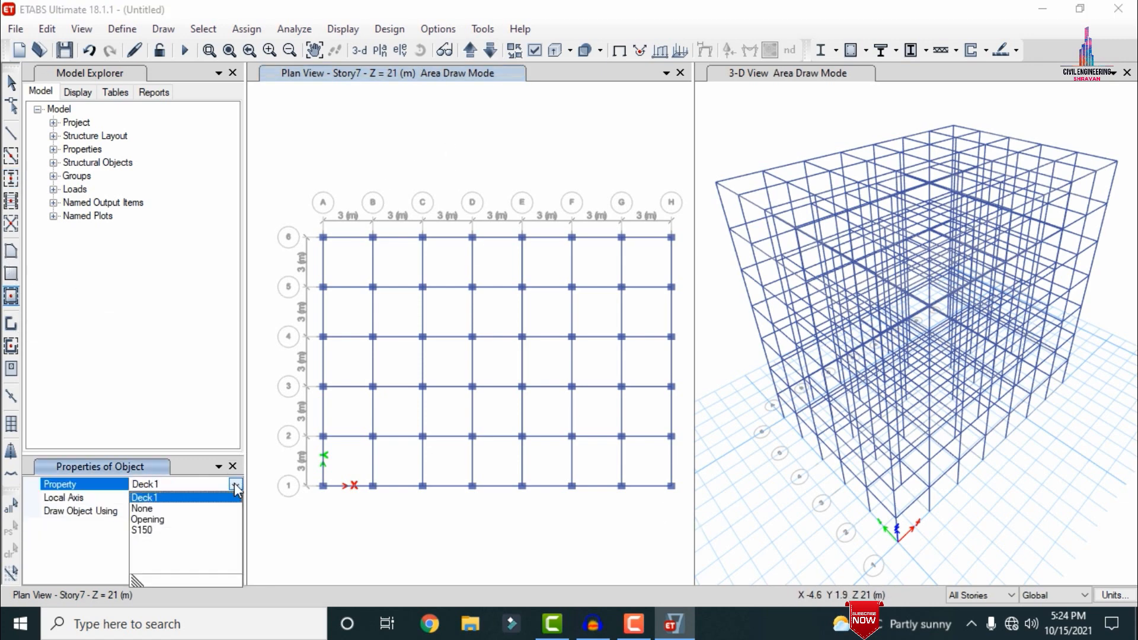
left_click(149, 532)
left_click_drag(288, 200, 702, 573)
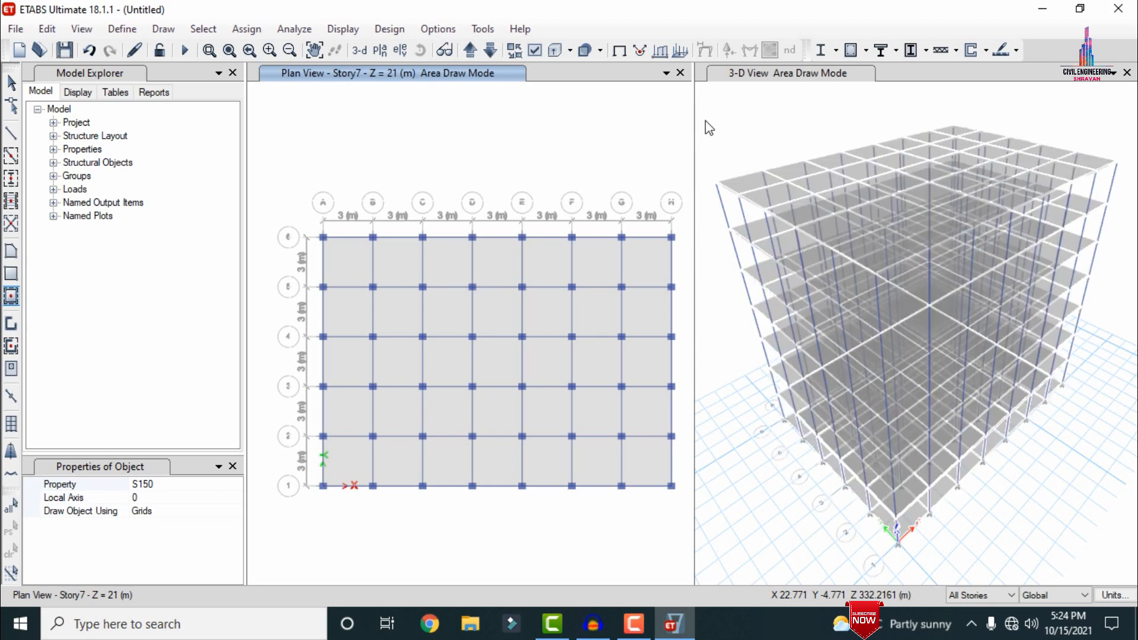
Limit the drawing scope to One Story and delete all the slabs on the Base plan
left_click(360, 51)
left_click(360, 51)
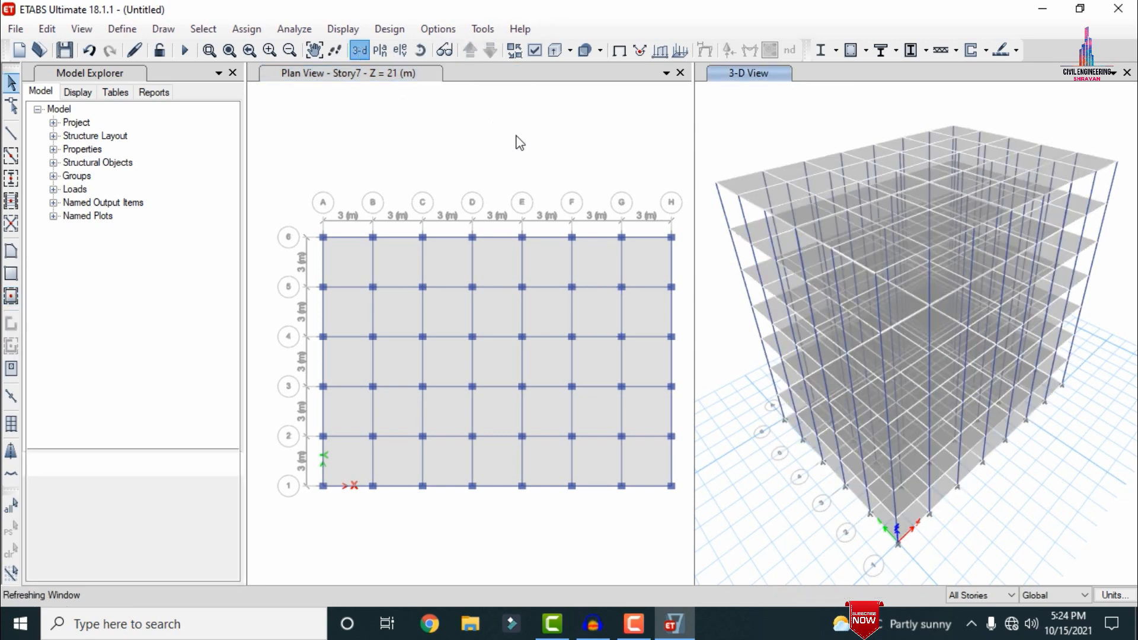
left_click(379, 51)
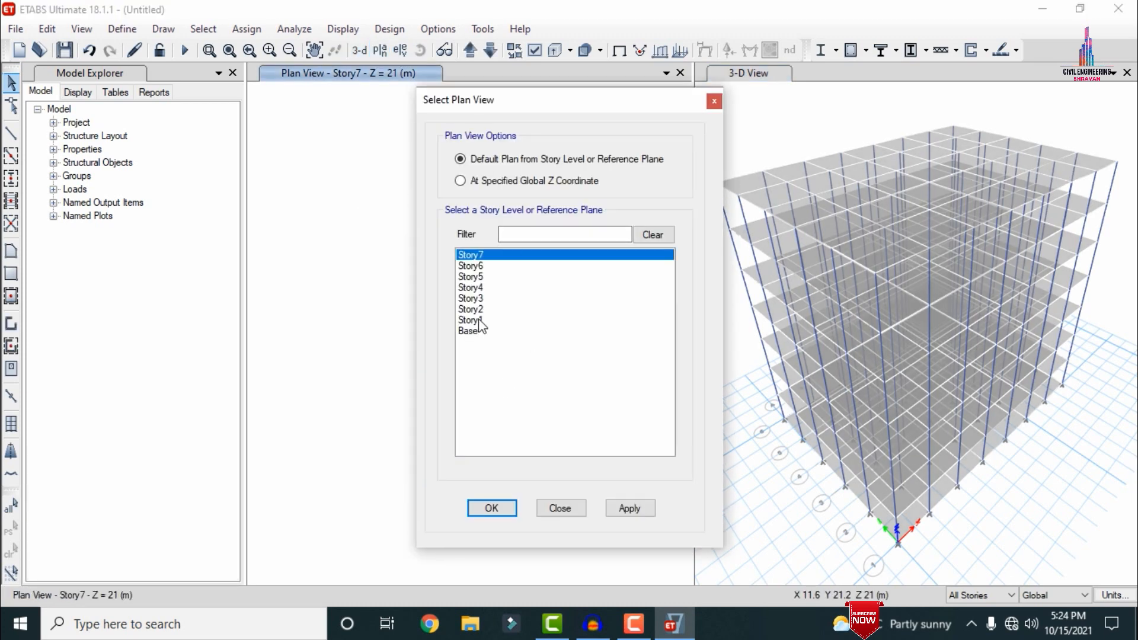
left_click(474, 320)
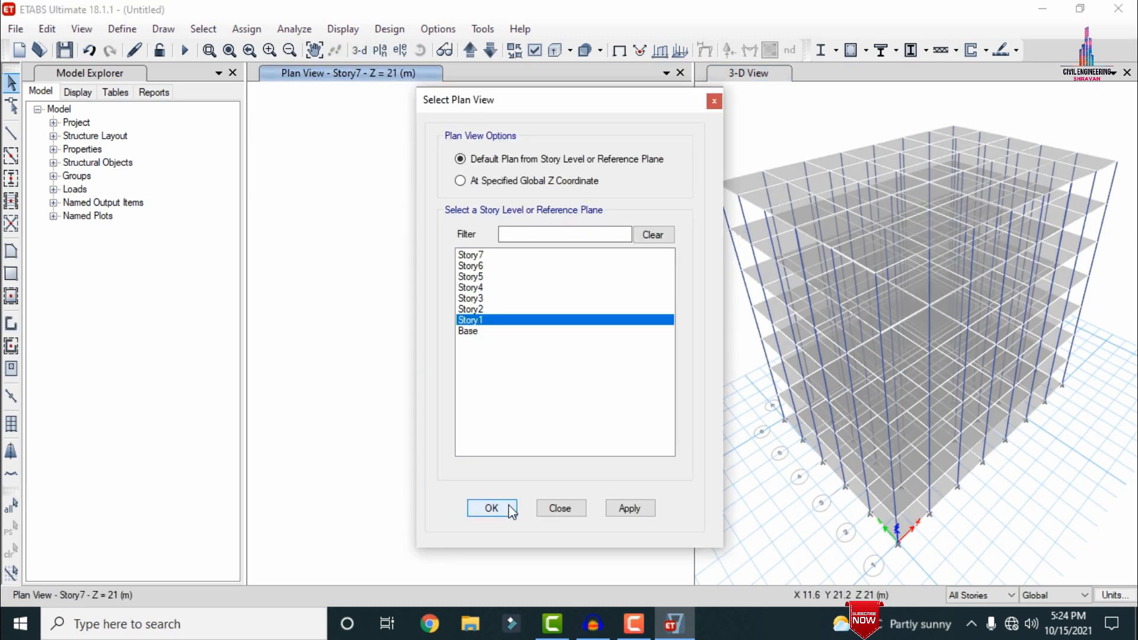
left_click(632, 514)
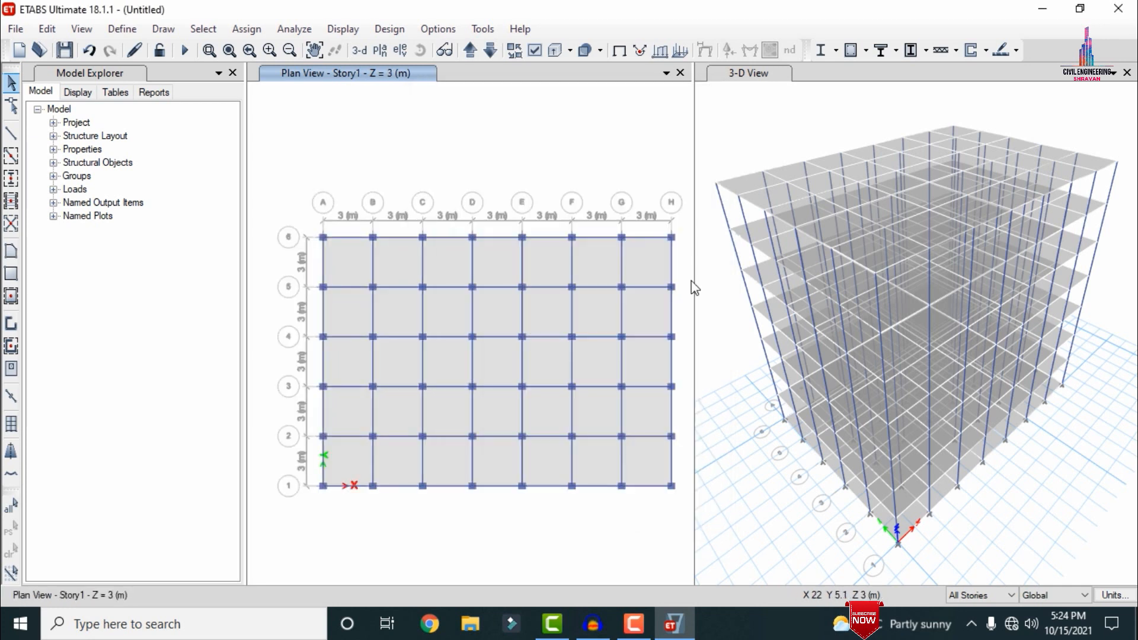
left_click(491, 51)
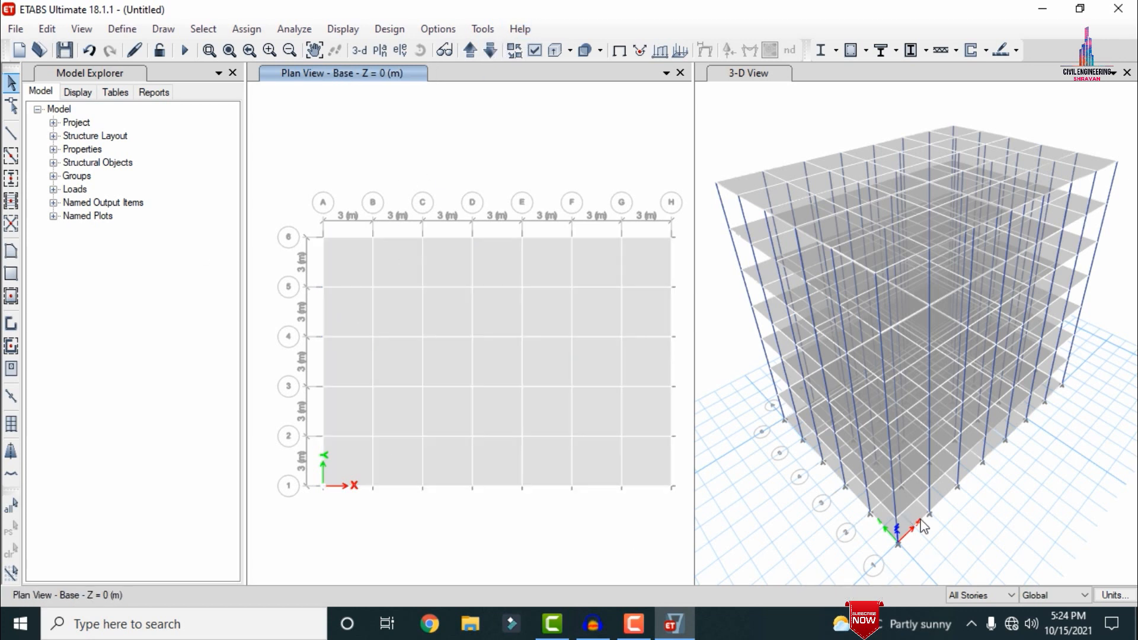
left_click(986, 596)
left_click(972, 614)
left_click_drag(292, 189, 699, 510)
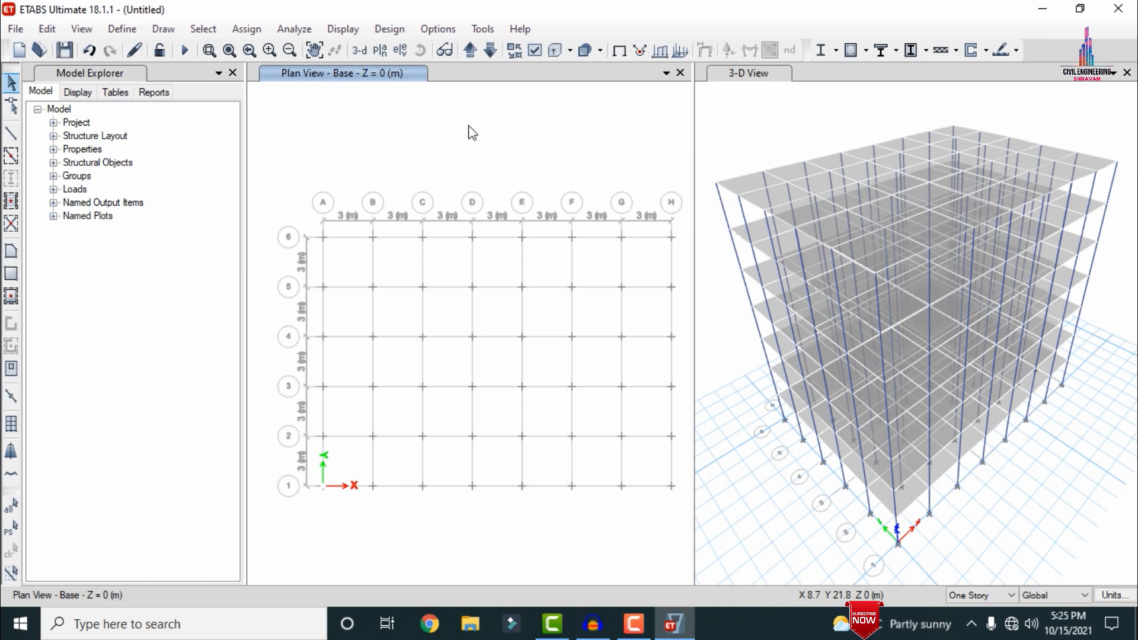
Add a load pattern named WX of type Wind with Indian IS 875:2015 as its auto lateral load
left_click(132, 29)
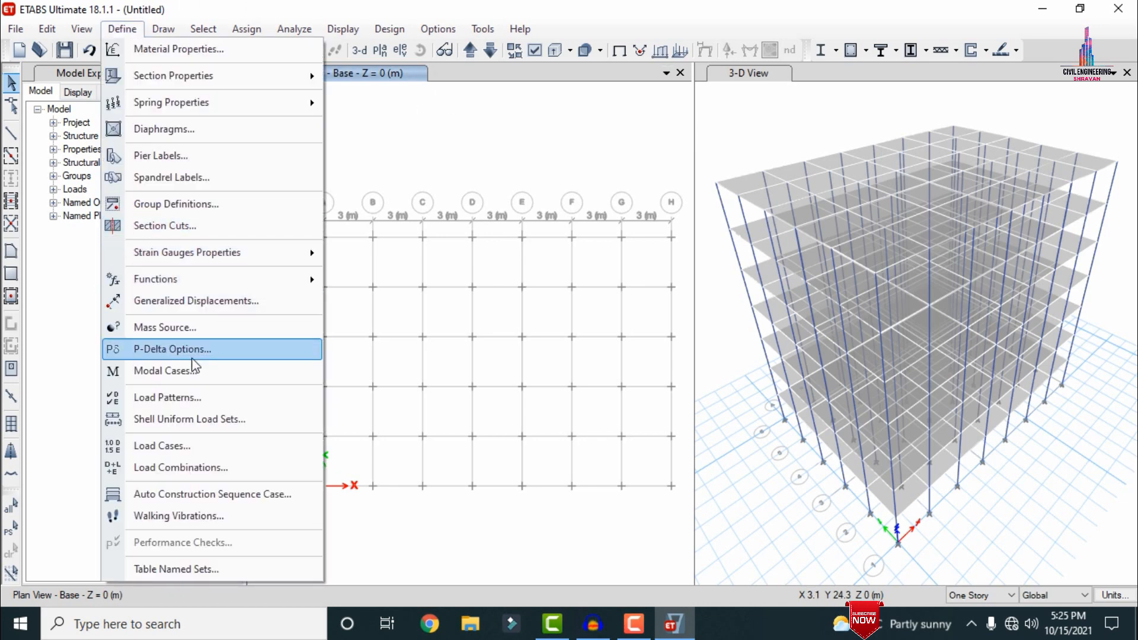
left_click(179, 396)
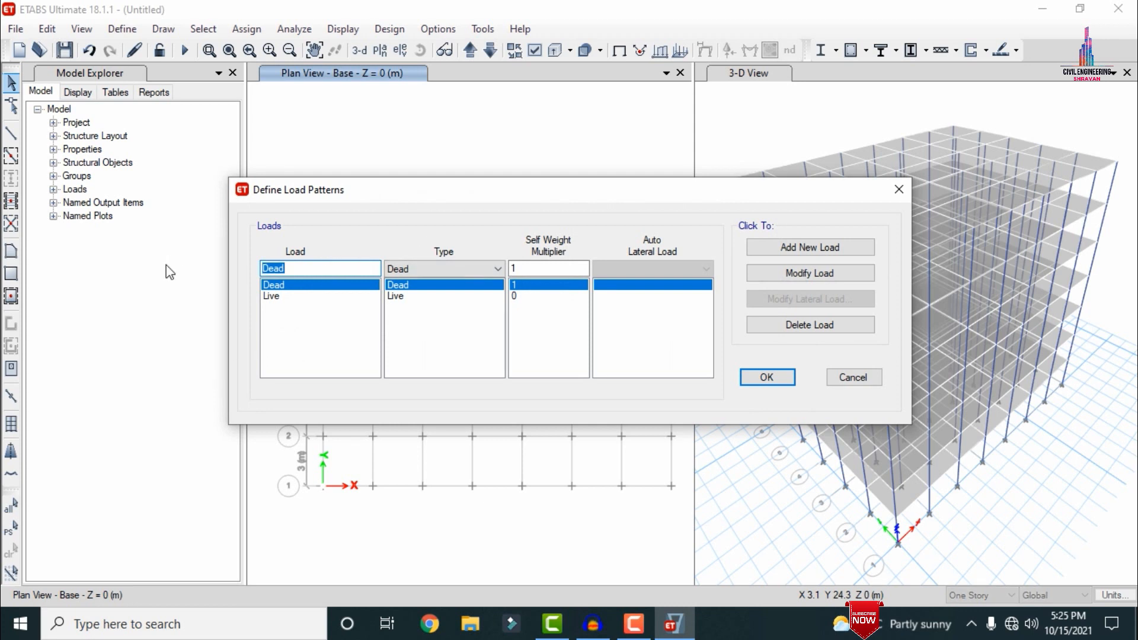
type("WX")
left_click(436, 269)
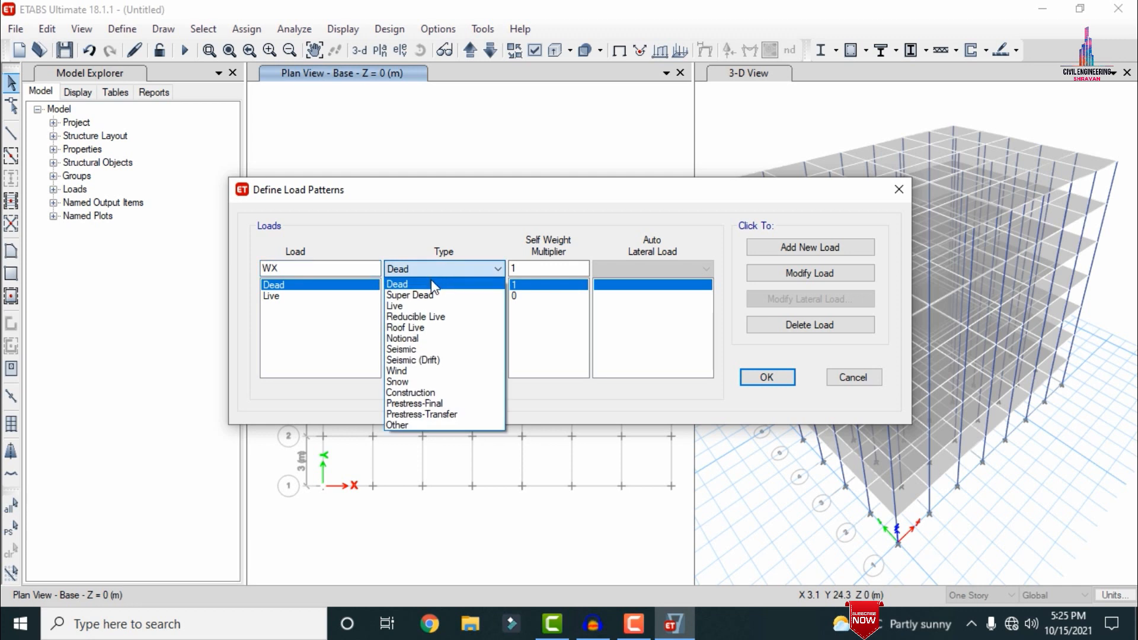
left_click(403, 371)
left_click(621, 269)
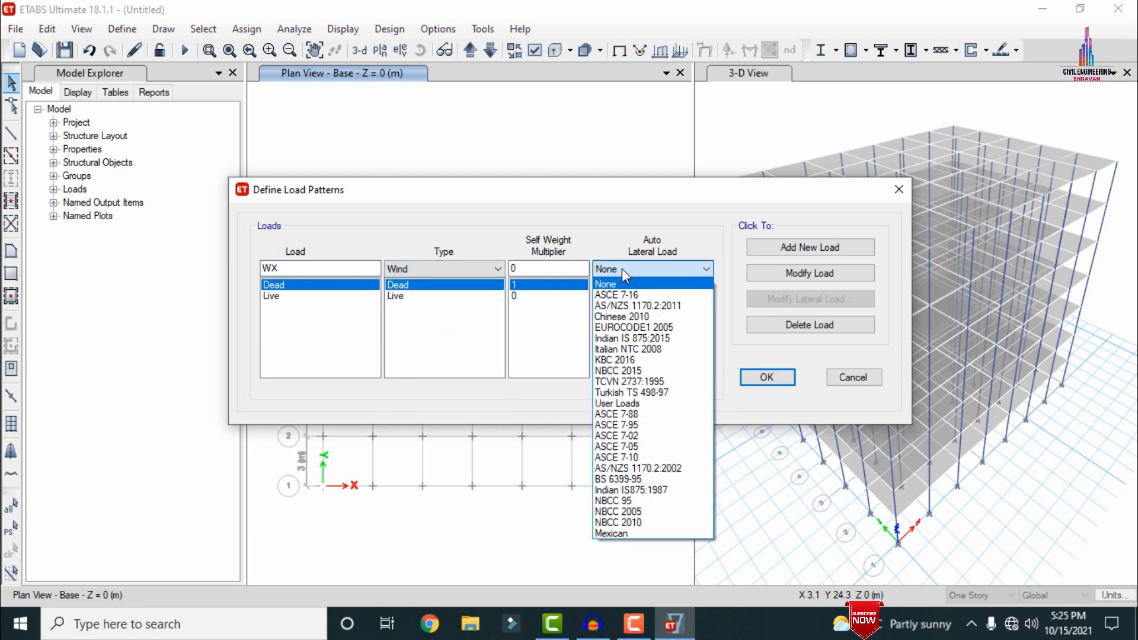
key("i")
left_click(622, 268)
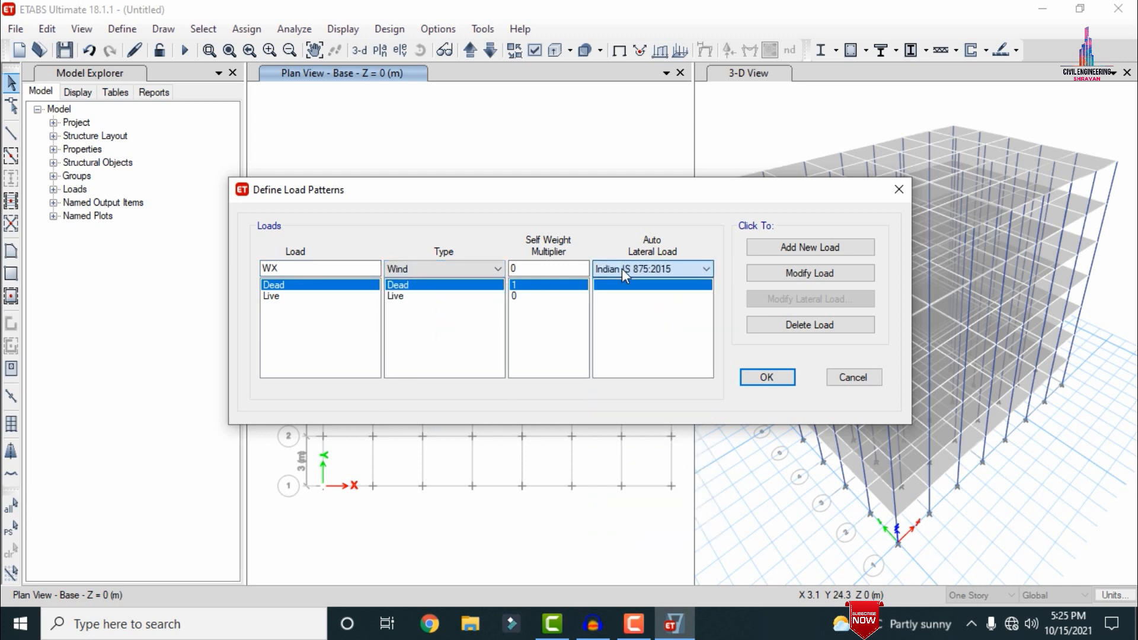
left_click(807, 247)
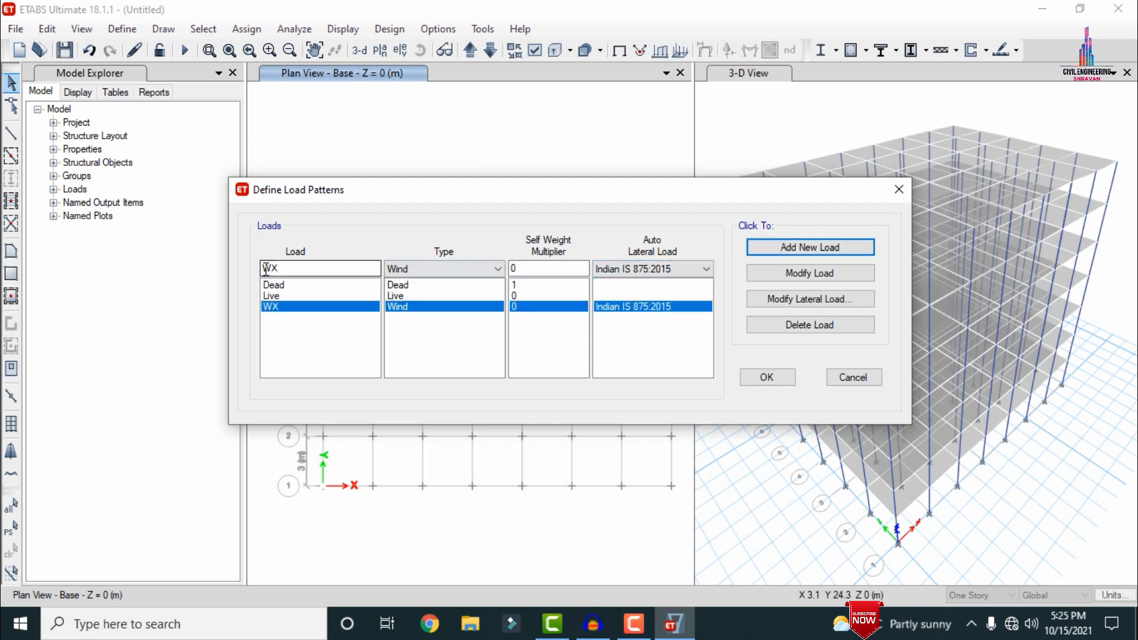
Add a second wind load pattern named WY with the same Indian IS 875:2015 auto lateral load
left_click(291, 271)
key("BackSpace")
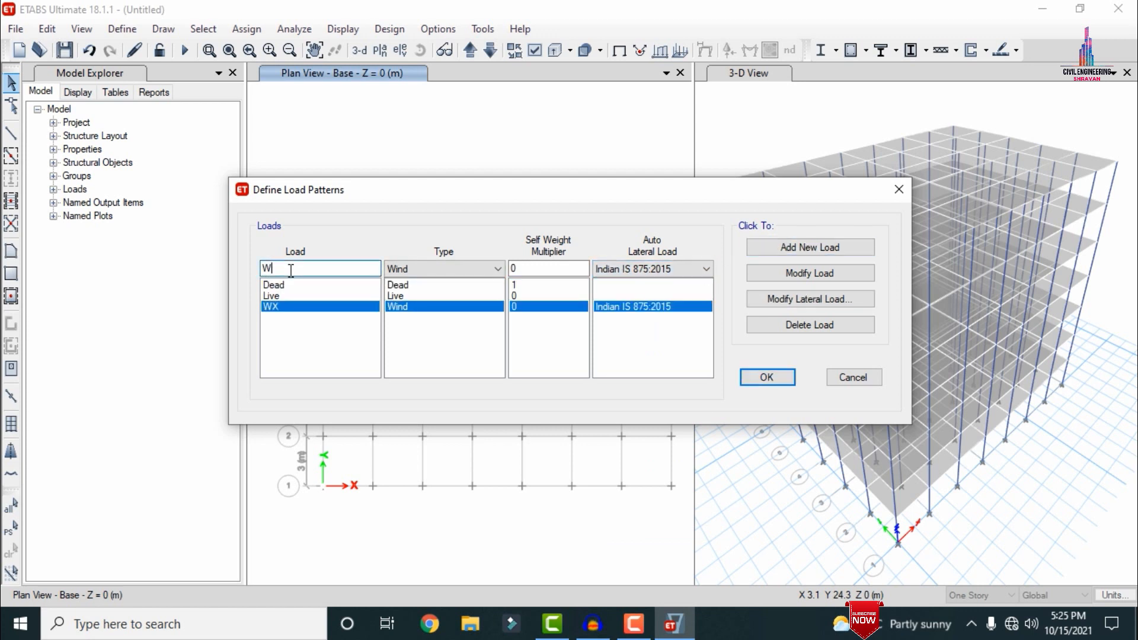
type("Y")
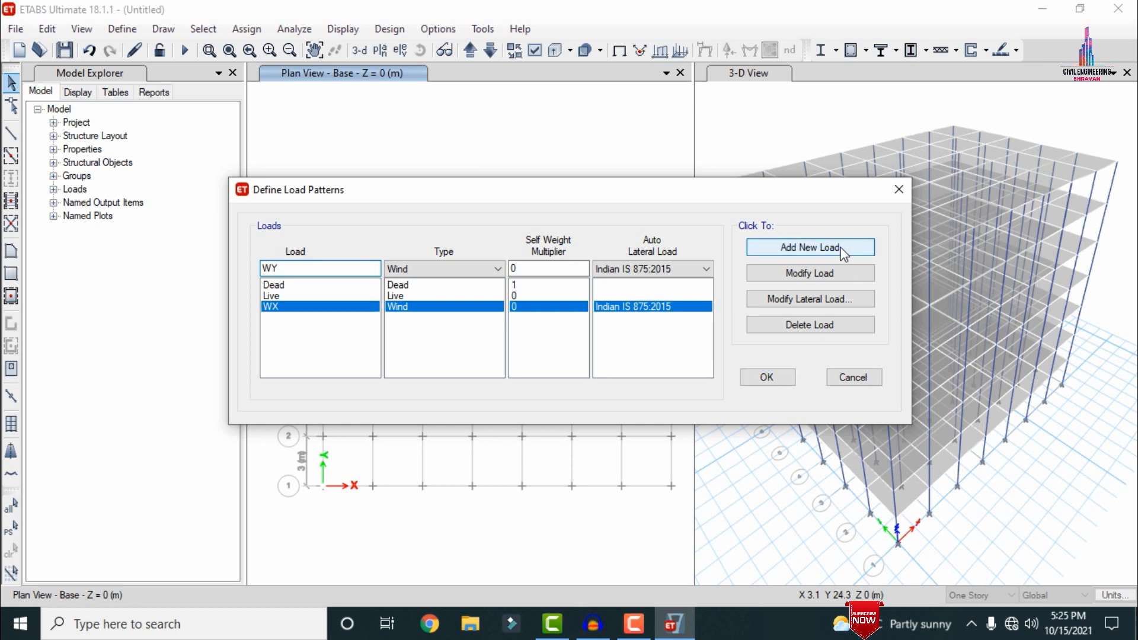
left_click(833, 248)
Modify the WX lateral load with a wind speed of 44 m/s and terrain category 4
left_click(664, 306)
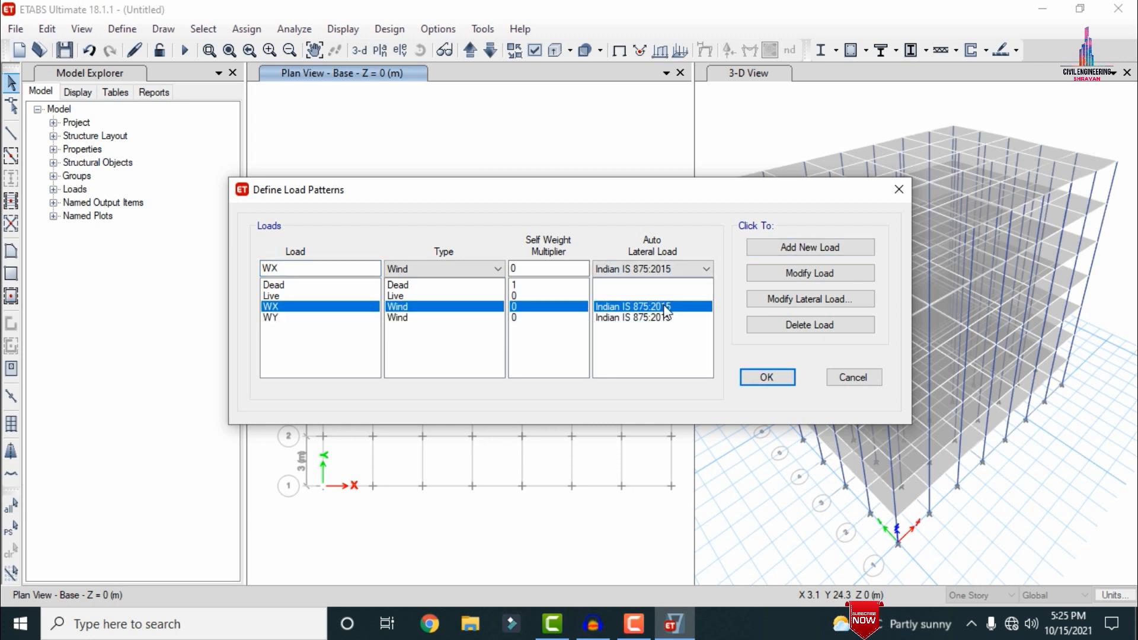
left_click(665, 318)
left_click(644, 309)
left_click(810, 299)
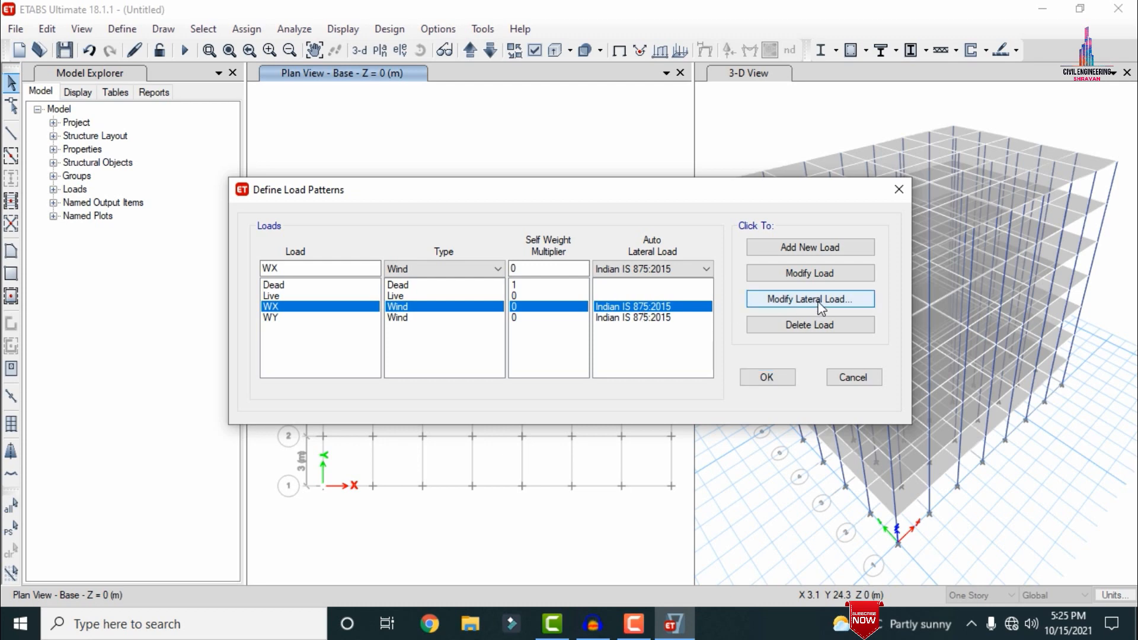
double_click(771, 194)
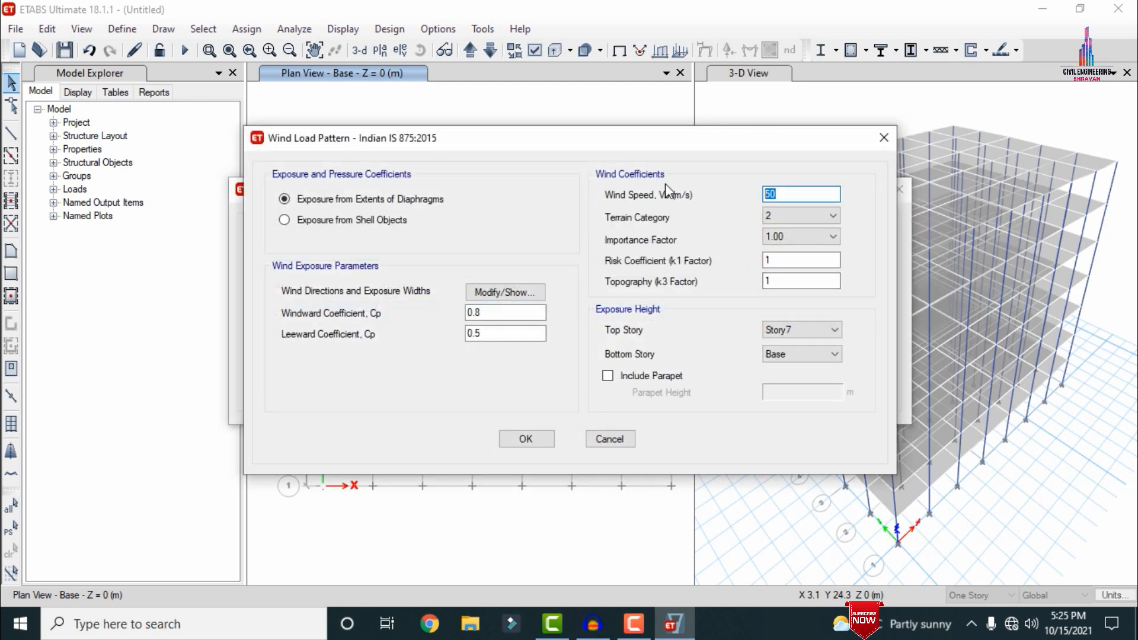
type("44")
left_click(792, 217)
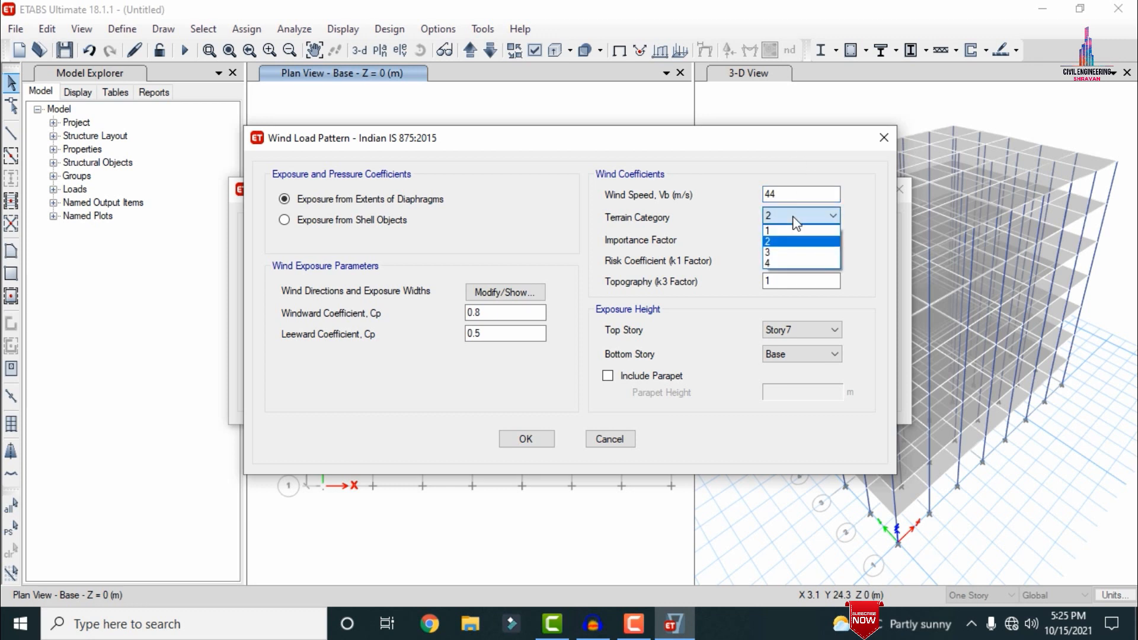
left_click(771, 258)
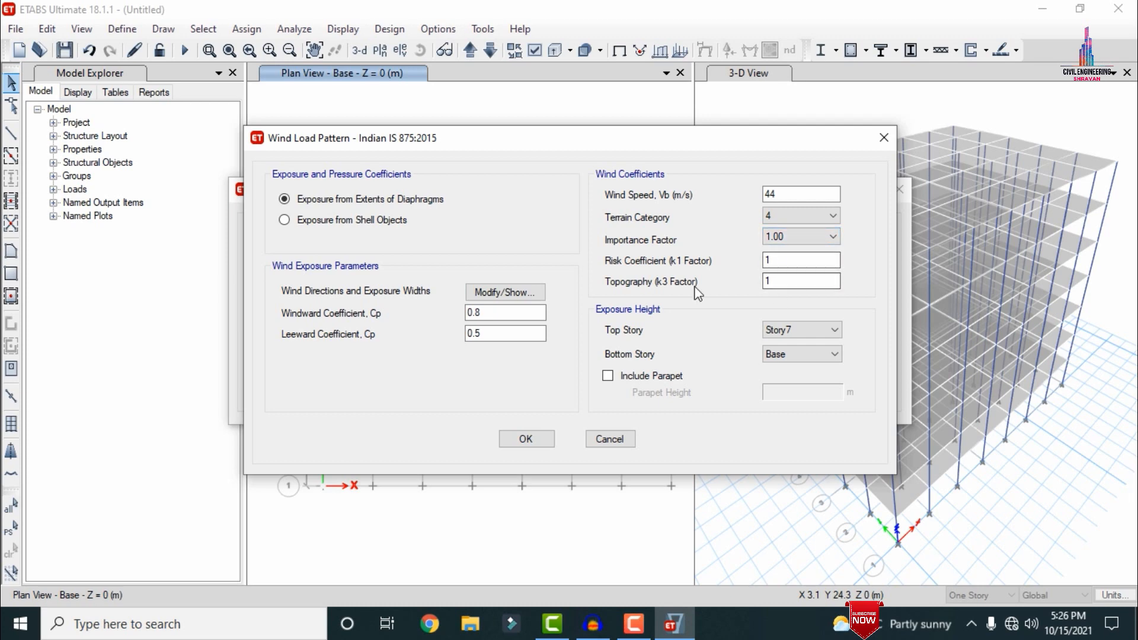
Set the WX wind direction angles to 0; 180 degrees and accept the wind load pattern
left_click(519, 297)
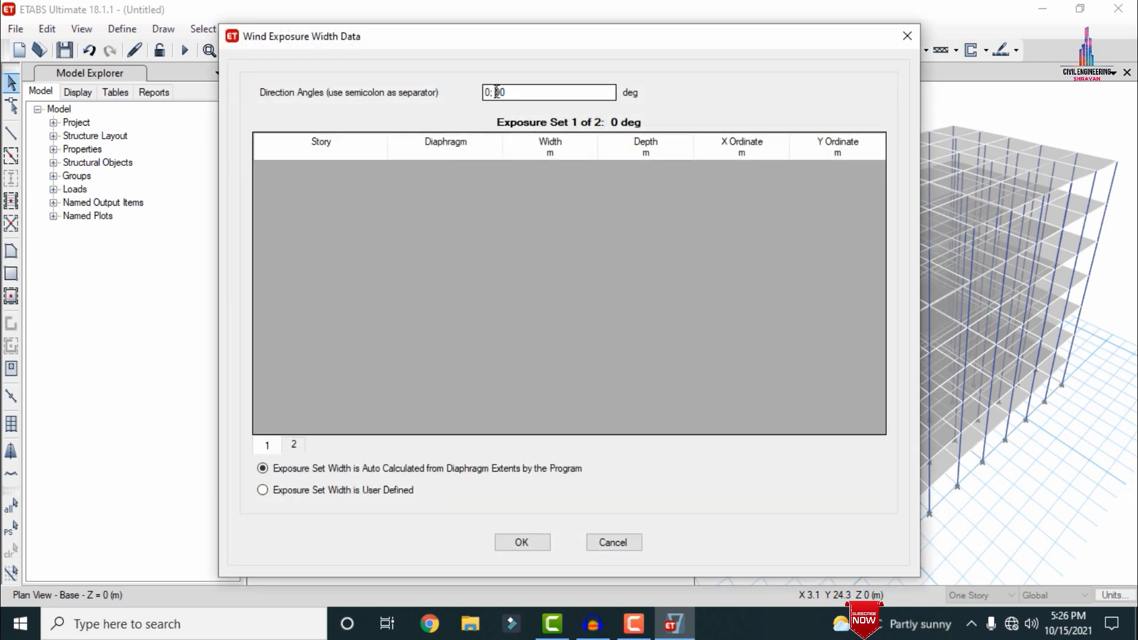
left_click_drag(496, 92, 513, 91)
type("18")
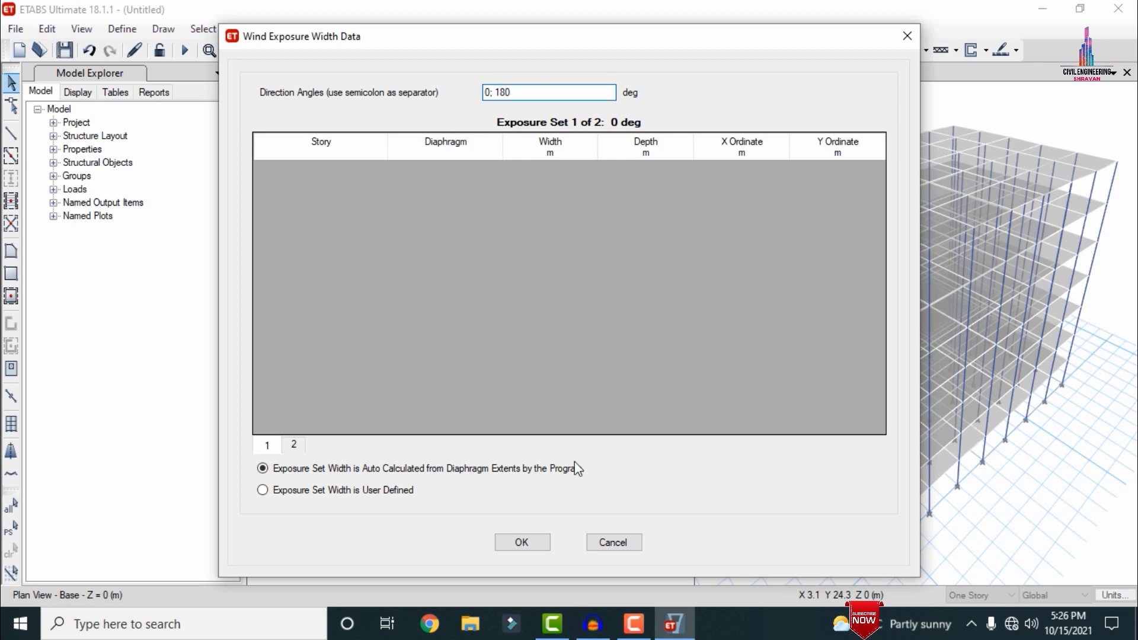
left_click(522, 542)
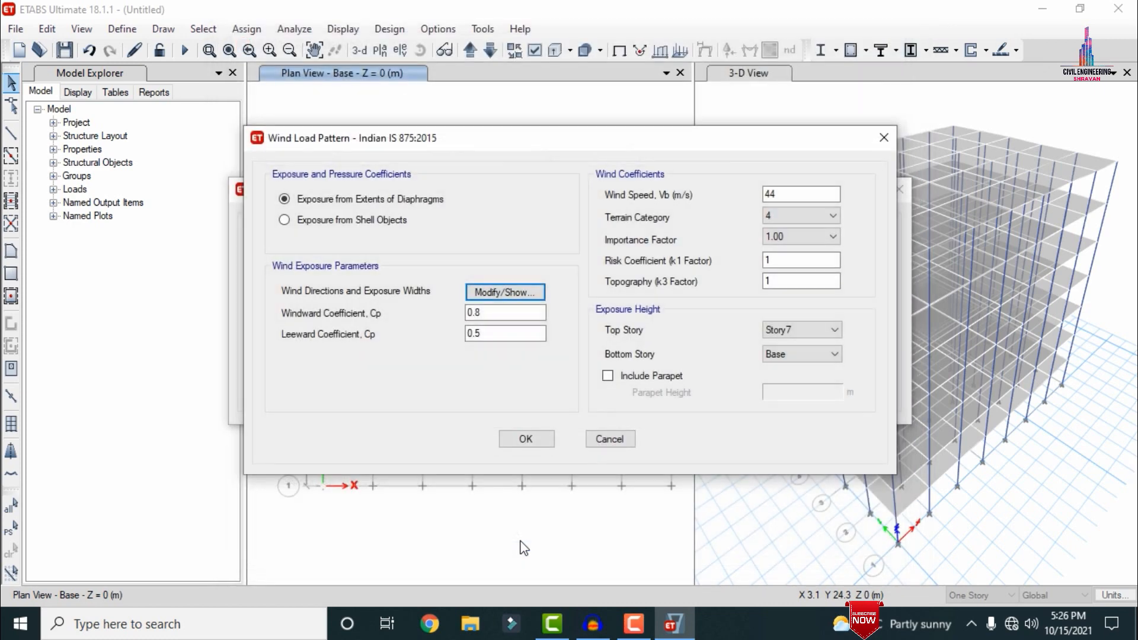
left_click(525, 438)
Modify the WY lateral load with a wind speed of 44 m/s and terrain category 4
left_click(290, 318)
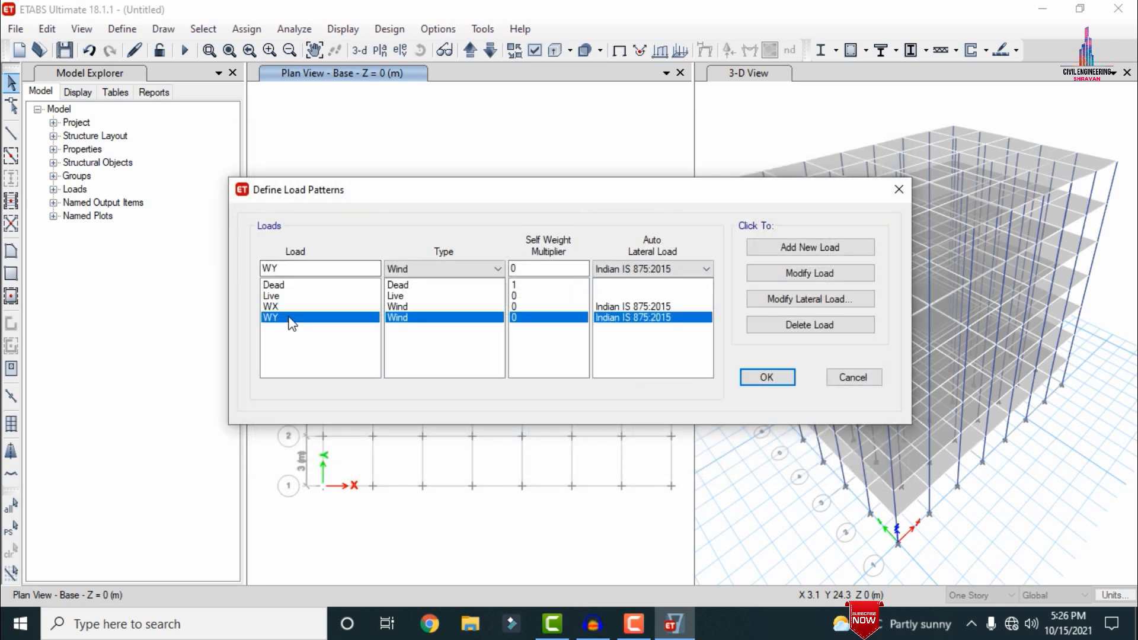
left_click(810, 299)
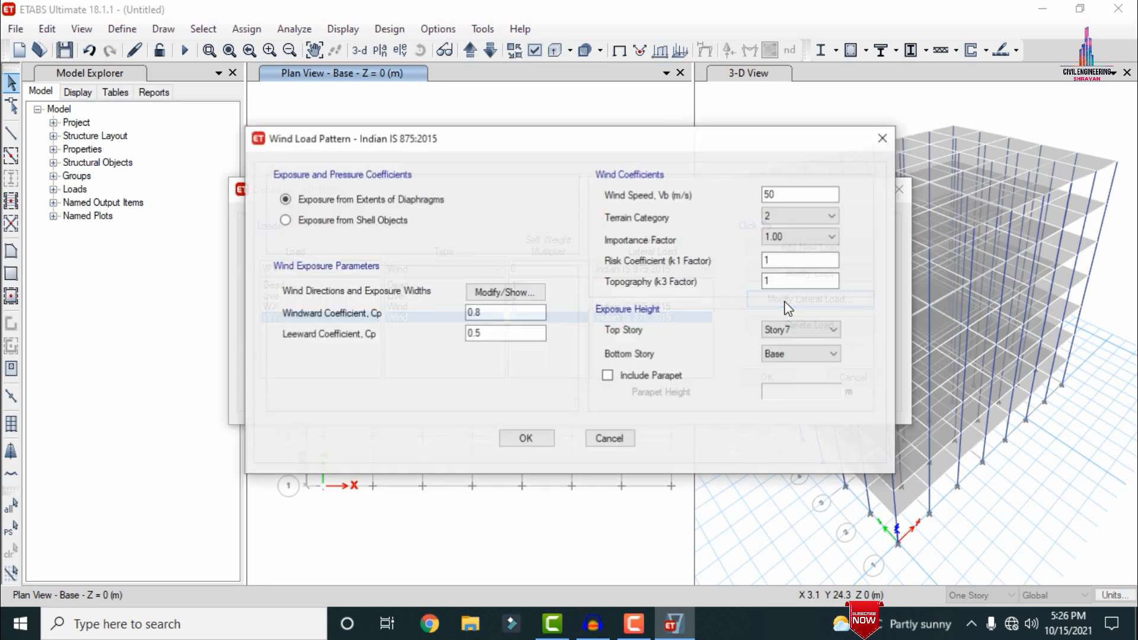
left_click(789, 194)
left_click_drag(789, 194, 602, 194)
type("44")
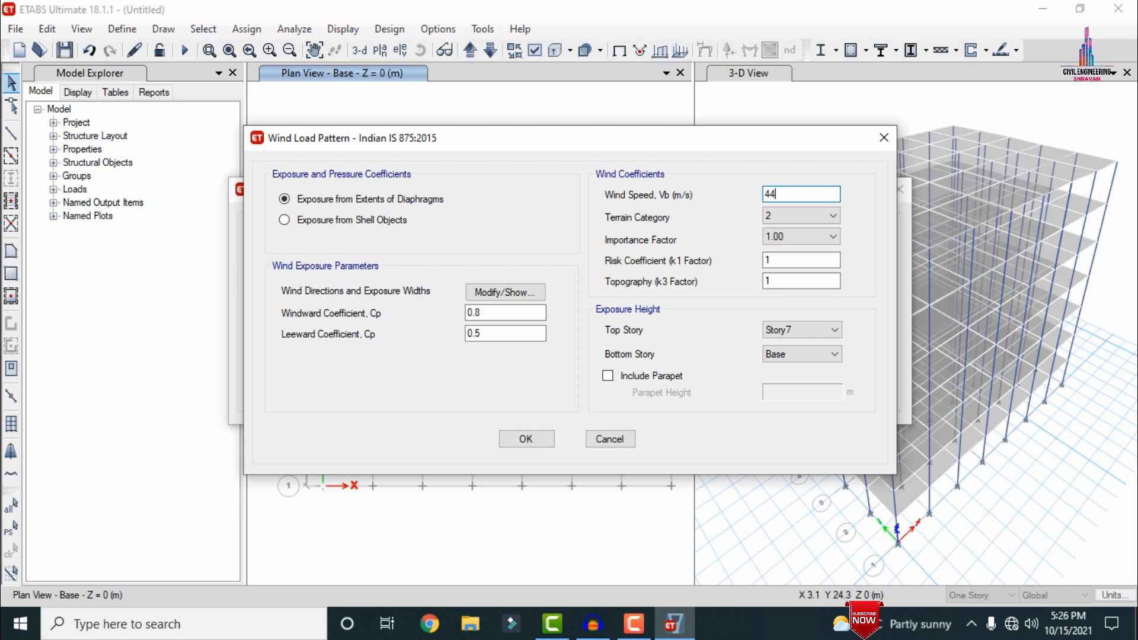
left_click(782, 216)
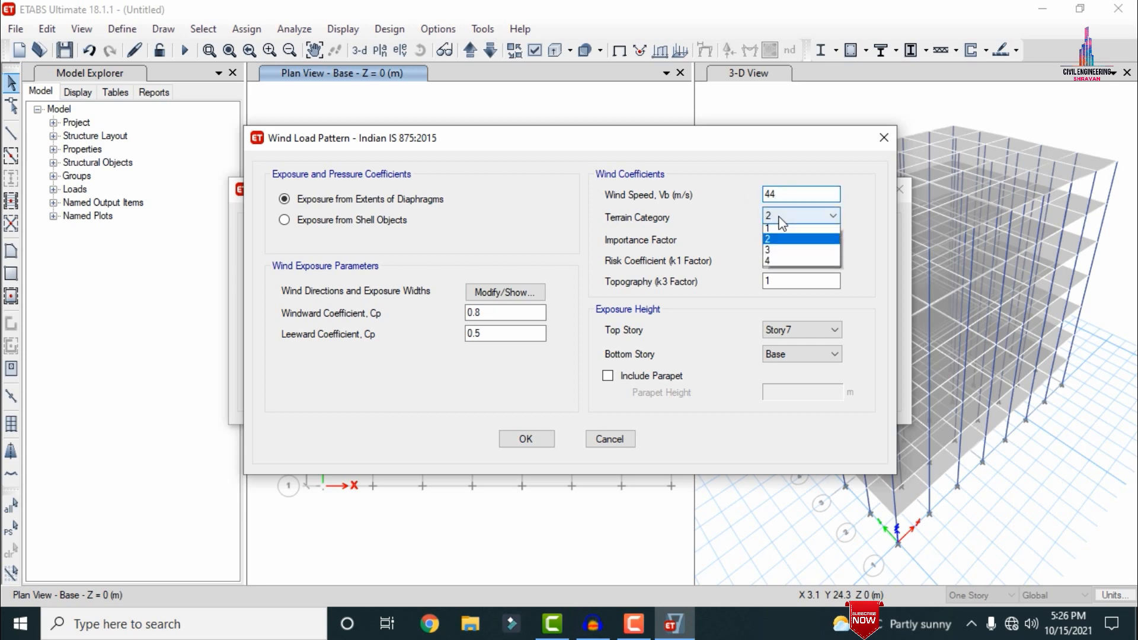
left_click(778, 268)
Set the WY wind direction angles to 90; 270 degrees and accept the wind load and load pattern definitions
left_click(507, 293)
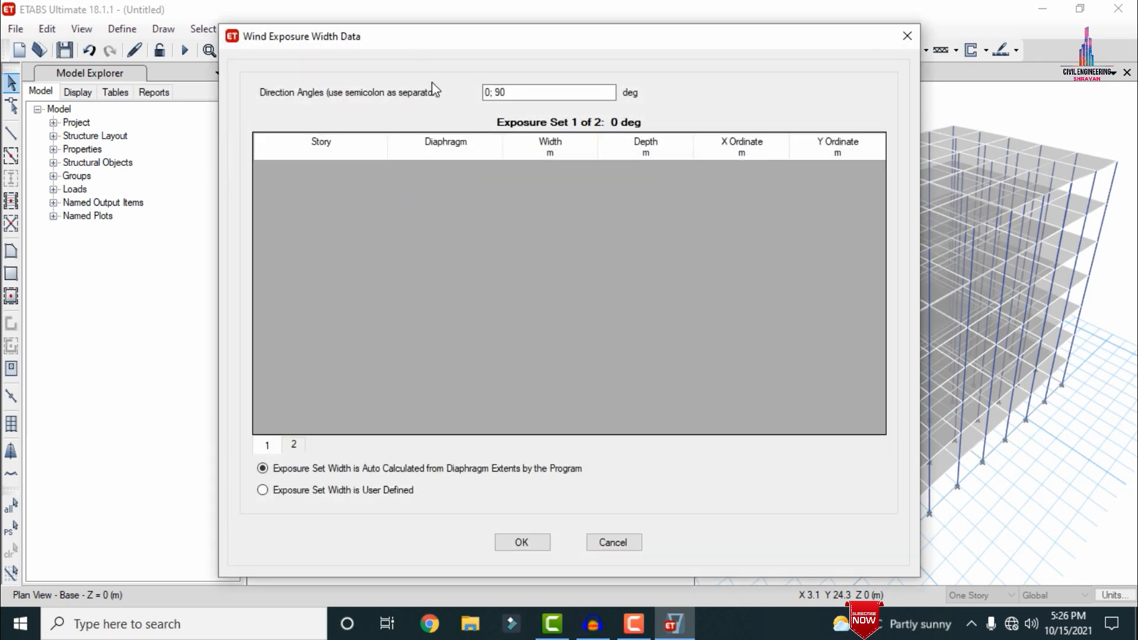
left_click(493, 92)
type("9")
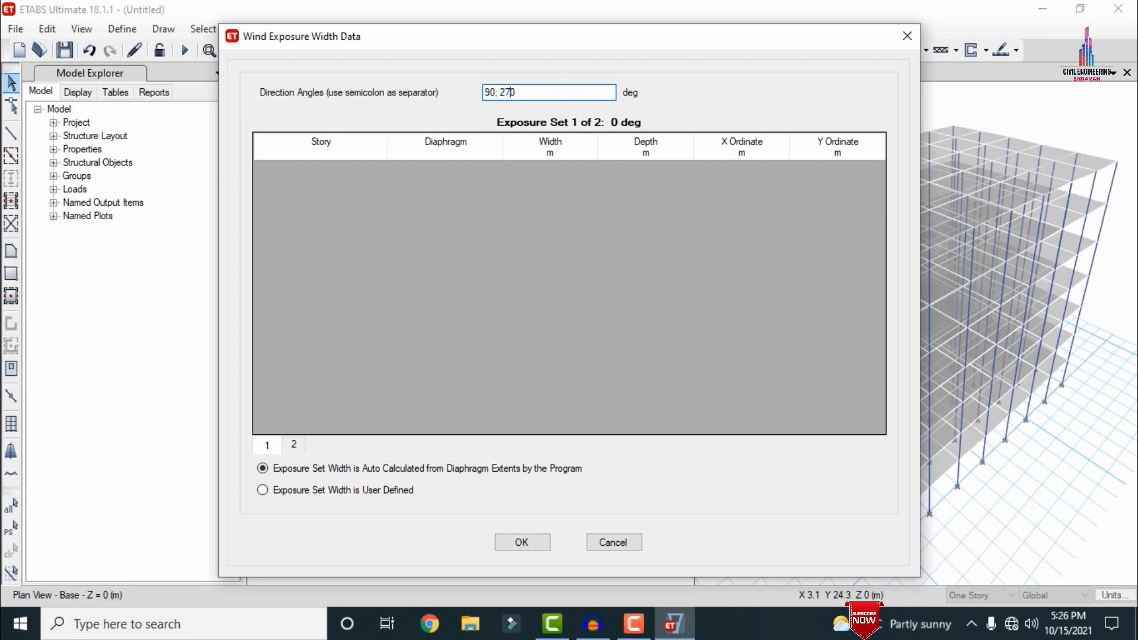
left_click(516, 545)
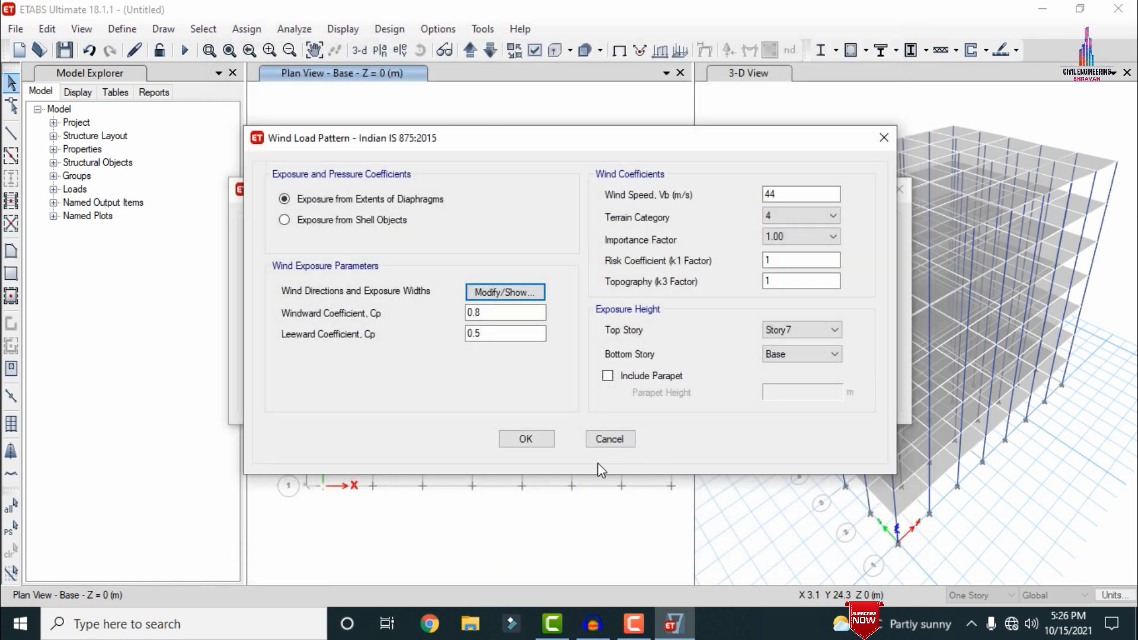
left_click(524, 440)
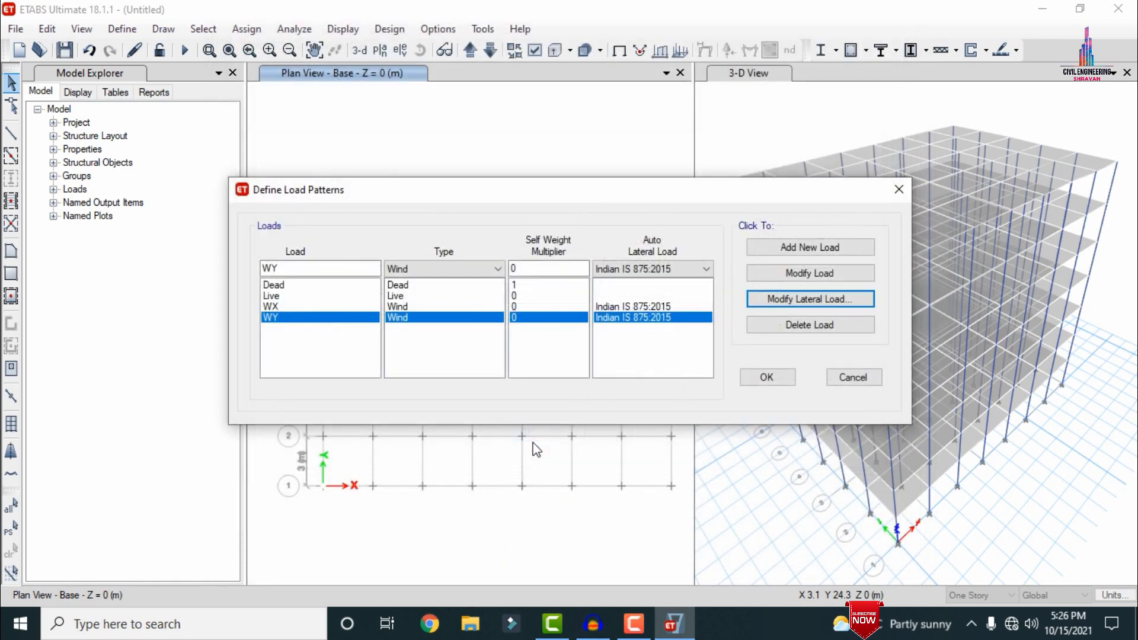
left_click(764, 379)
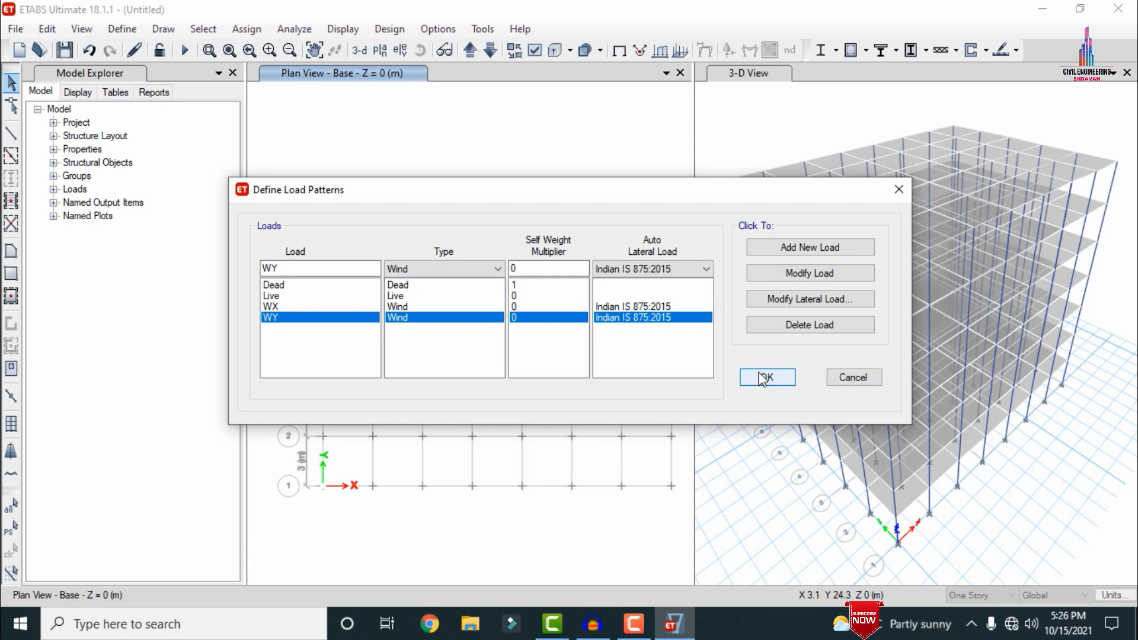
Select the whole model and begin a joint force assignment for the Dead pattern that adds to existing loads
left_click(717, 111)
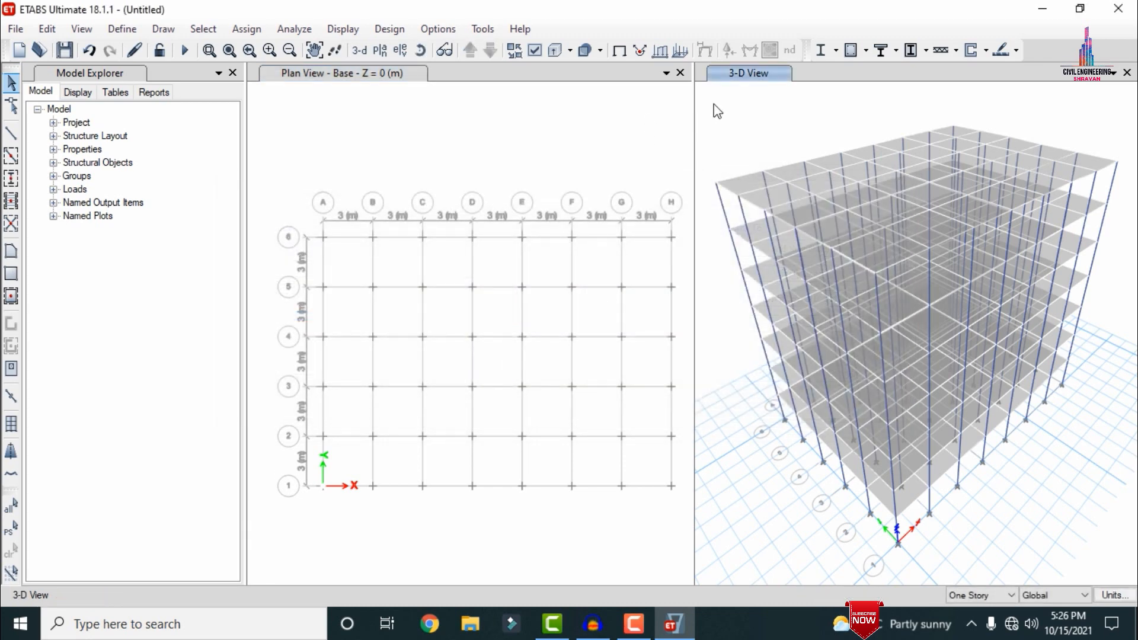
key("ctrl+shift+a")
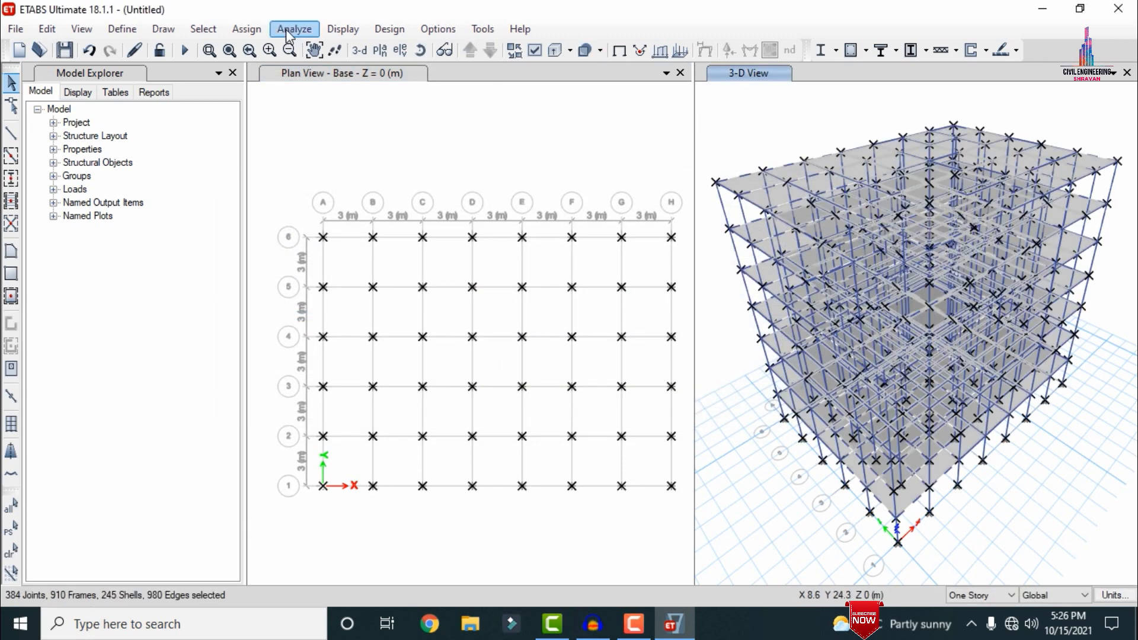
left_click(247, 29)
mouse_move(313, 163)
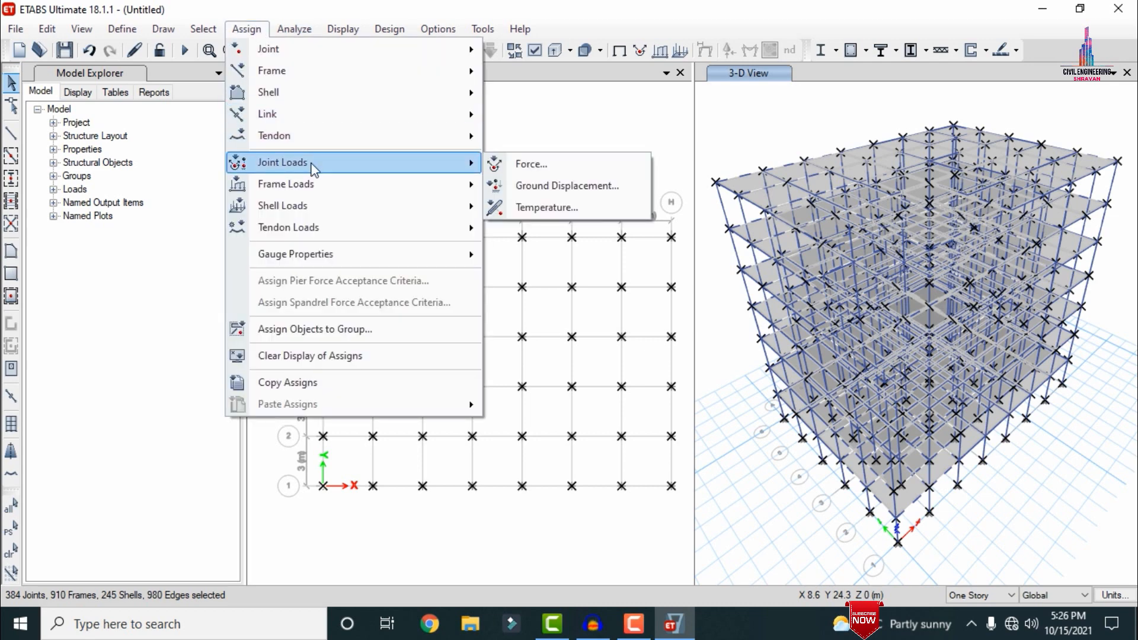
left_click(617, 163)
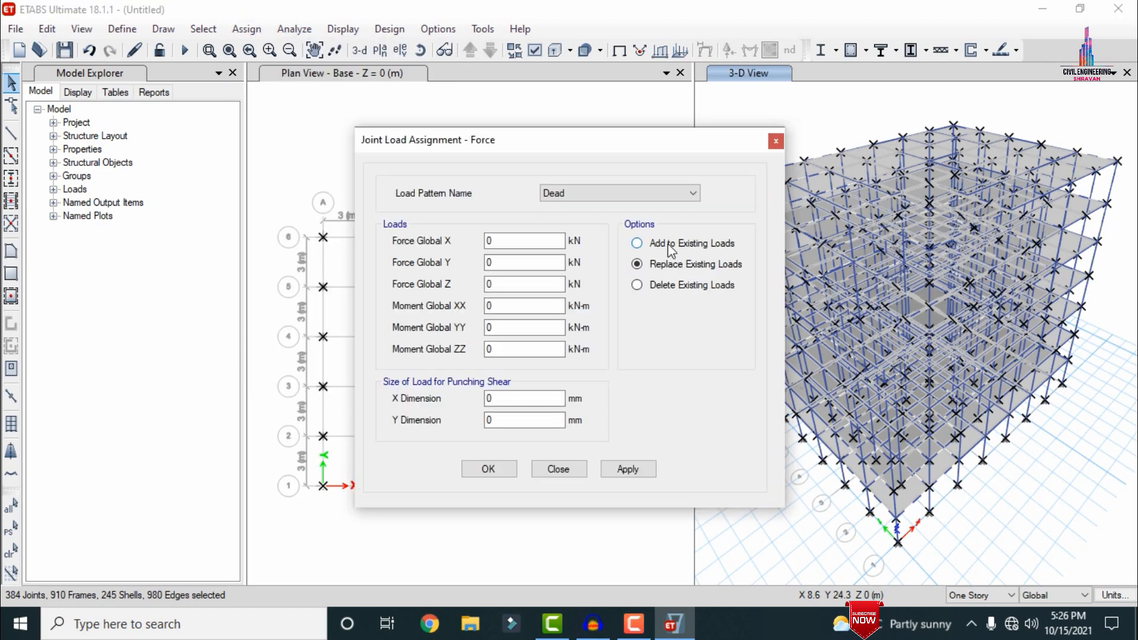
left_click(636, 244)
Assign Dead joint forces of 1 kN in global X, Y and Z and moments of 1 kN-m about XX, YY and ZZ
double_click(494, 240)
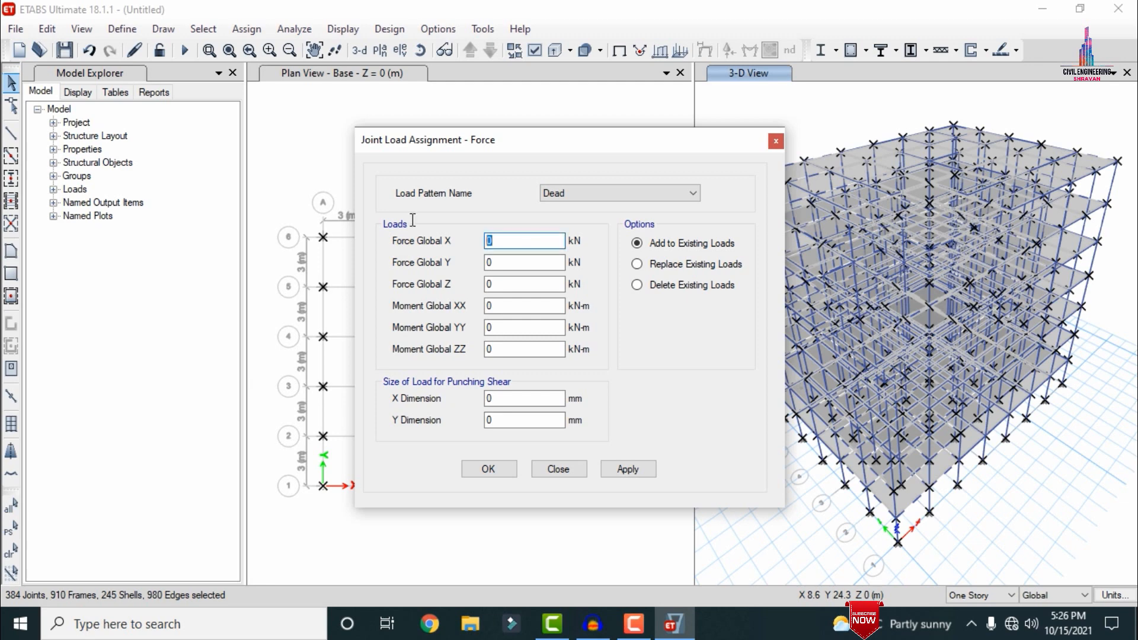
key("Tab")
type("1")
key("Tab")
type("1\t1")
key("Tab")
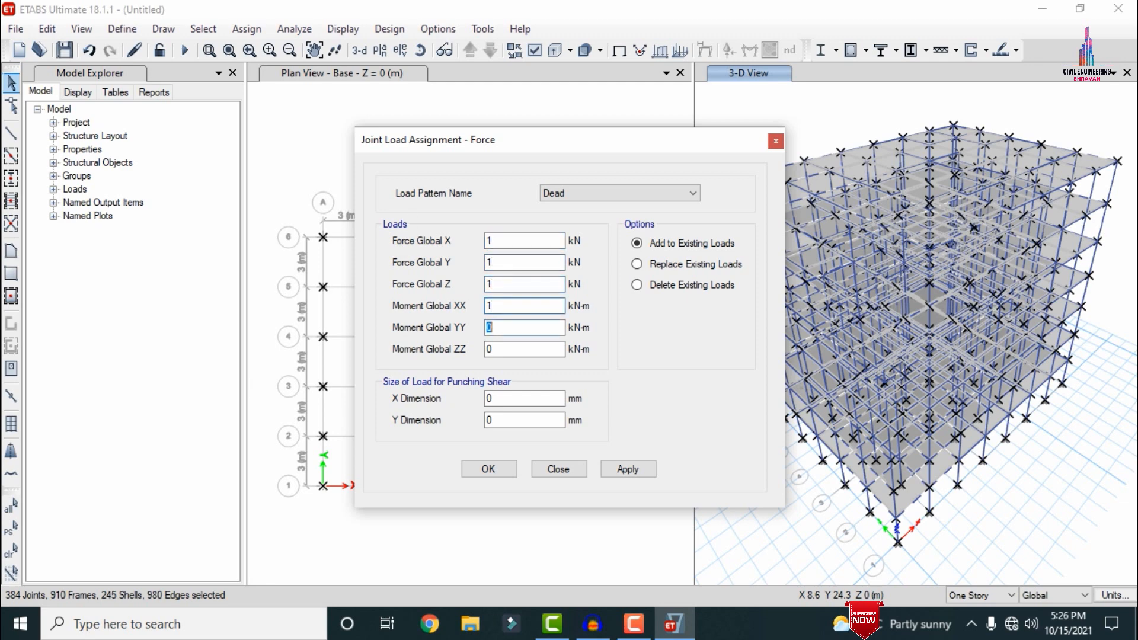
type("1")
key("Tab")
type("1")
left_click(628, 468)
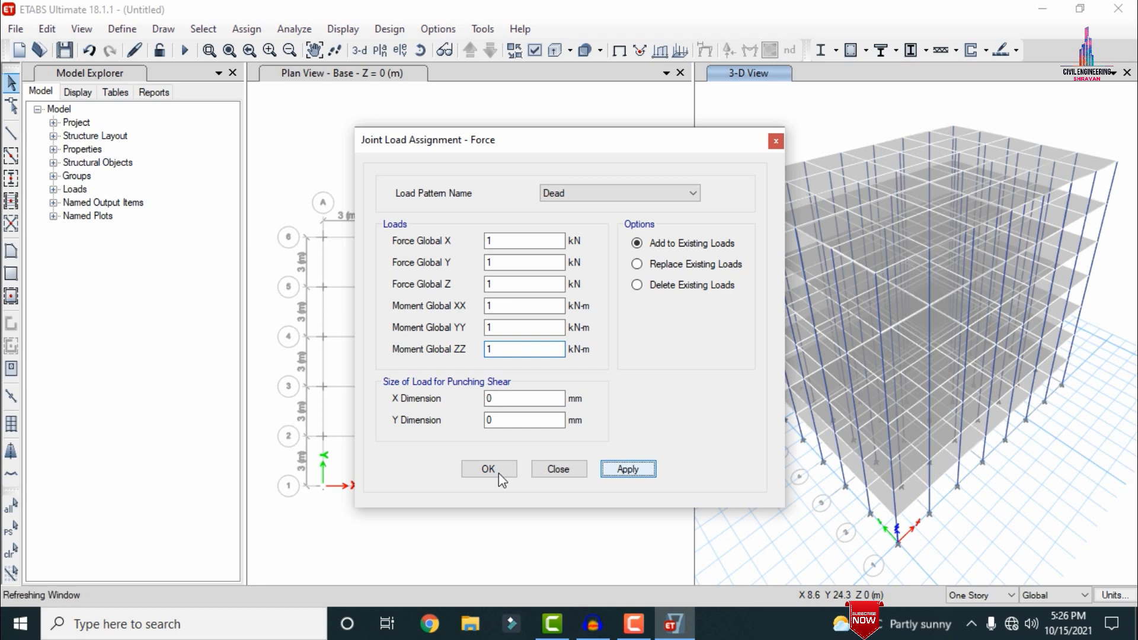
left_click(499, 474)
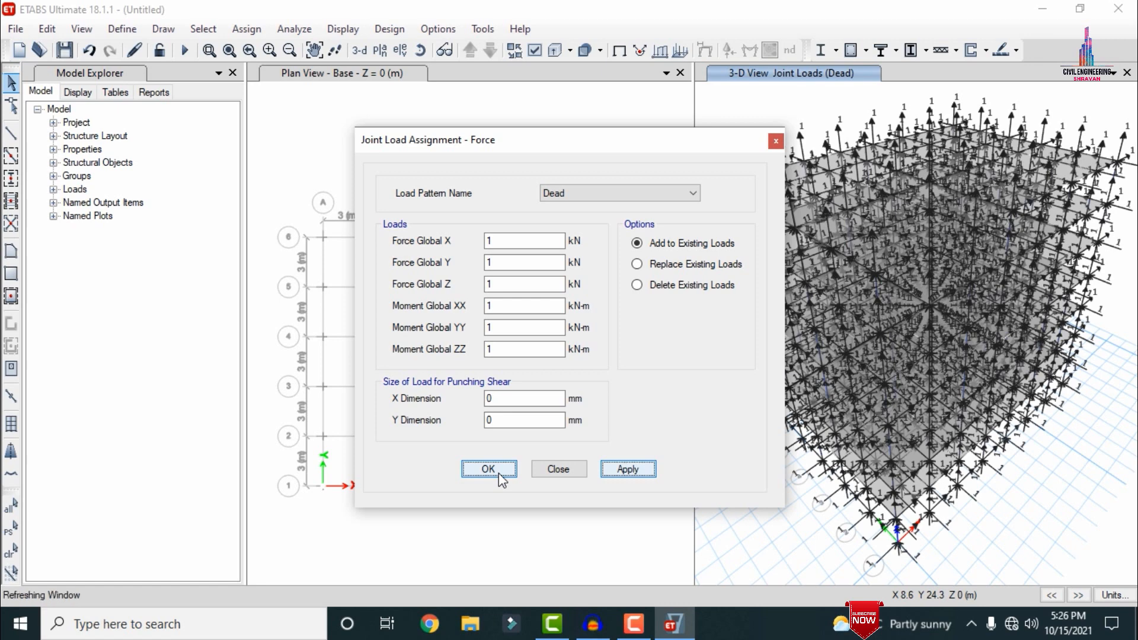
Switch to the Windows Calculator and compute 0.23 × 20 × 3
left_click(165, 633)
type("cal")
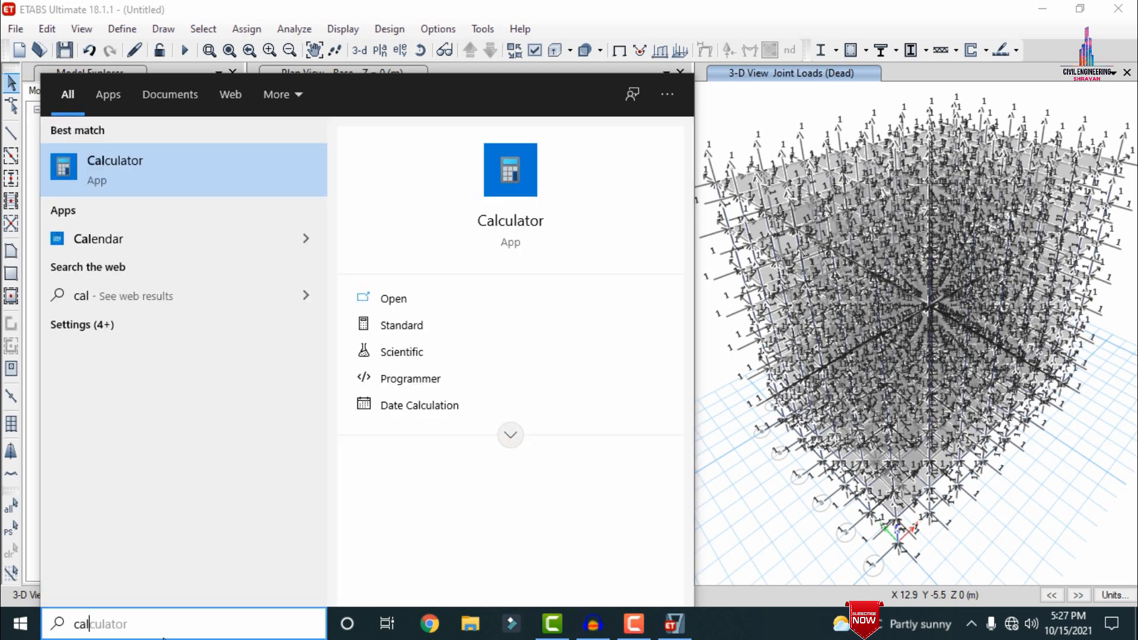
key("Return")
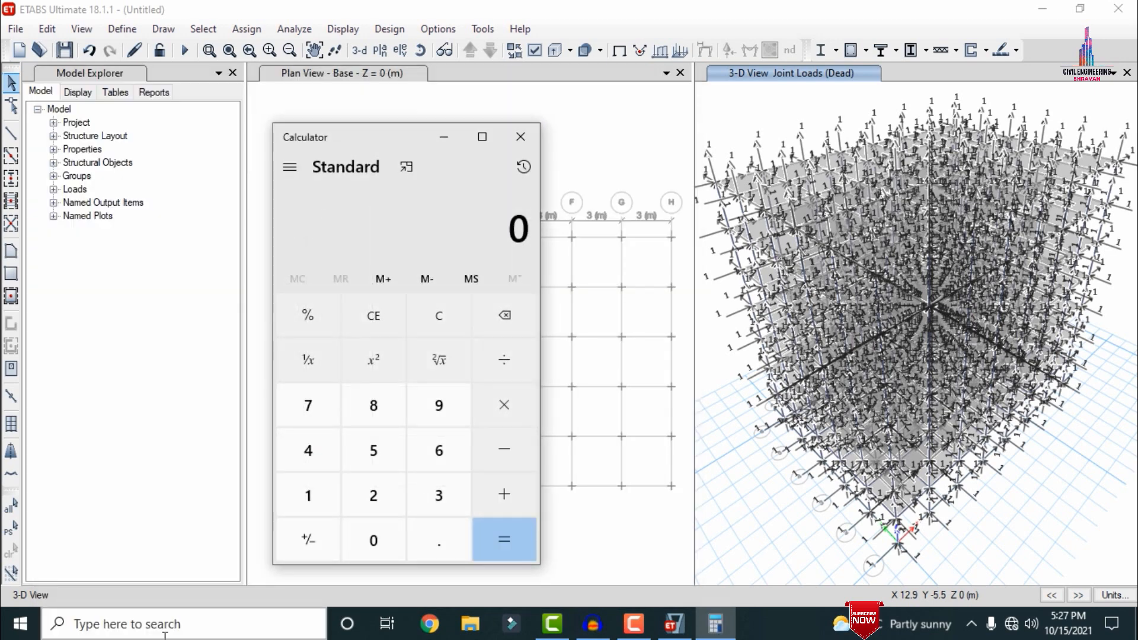
type(".23")
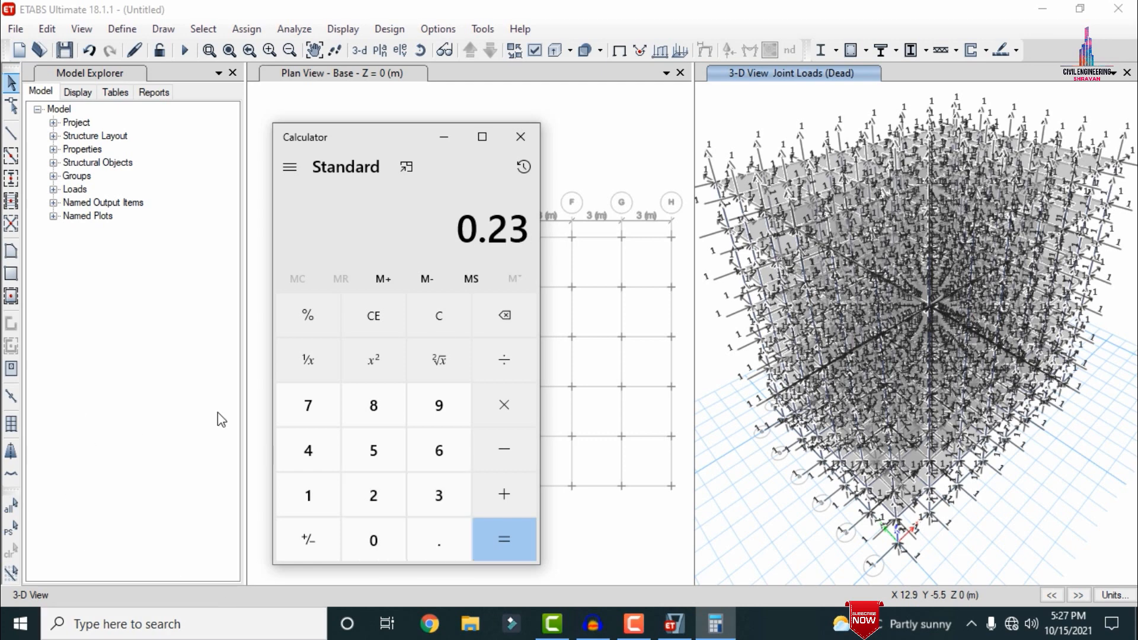
left_click(518, 420)
left_click(374, 497)
left_click(375, 540)
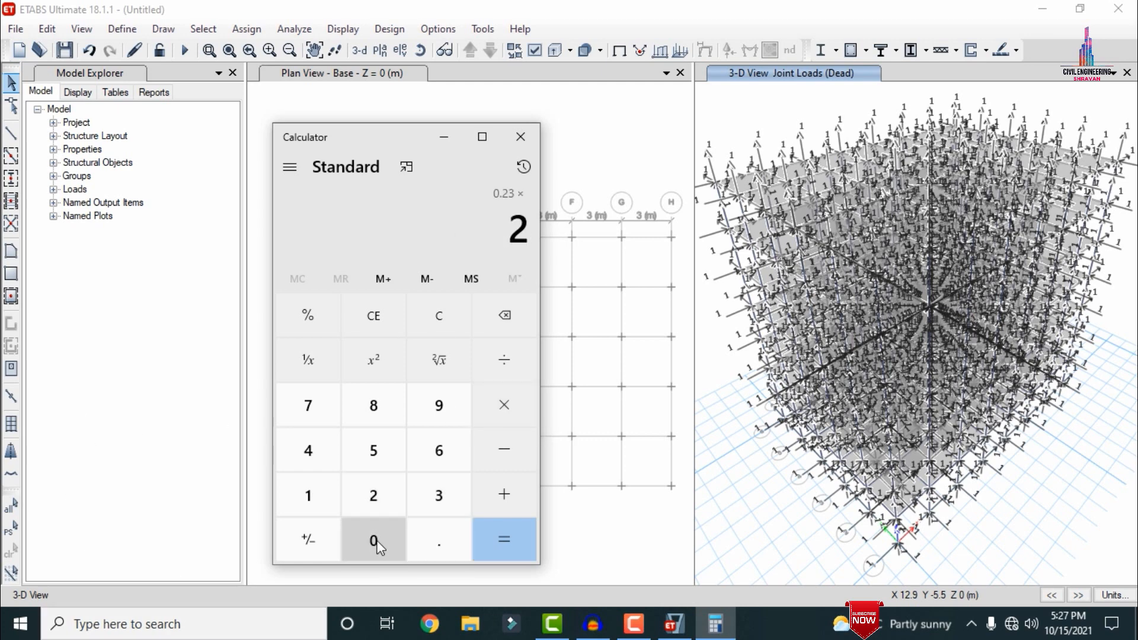
left_click(517, 397)
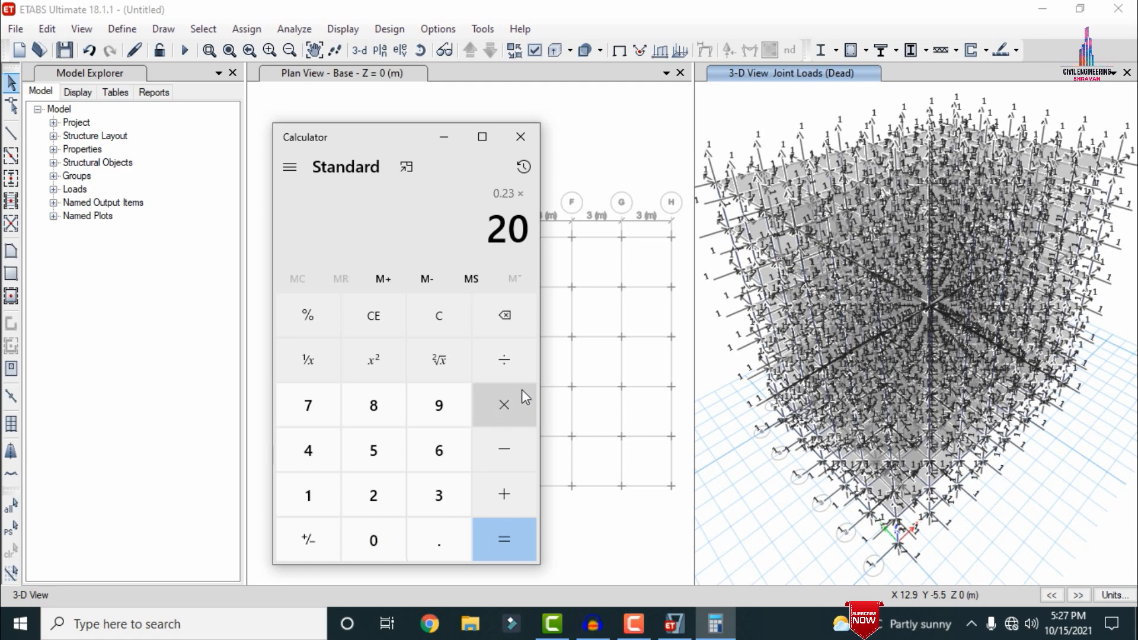
left_click(442, 496)
left_click(503, 536)
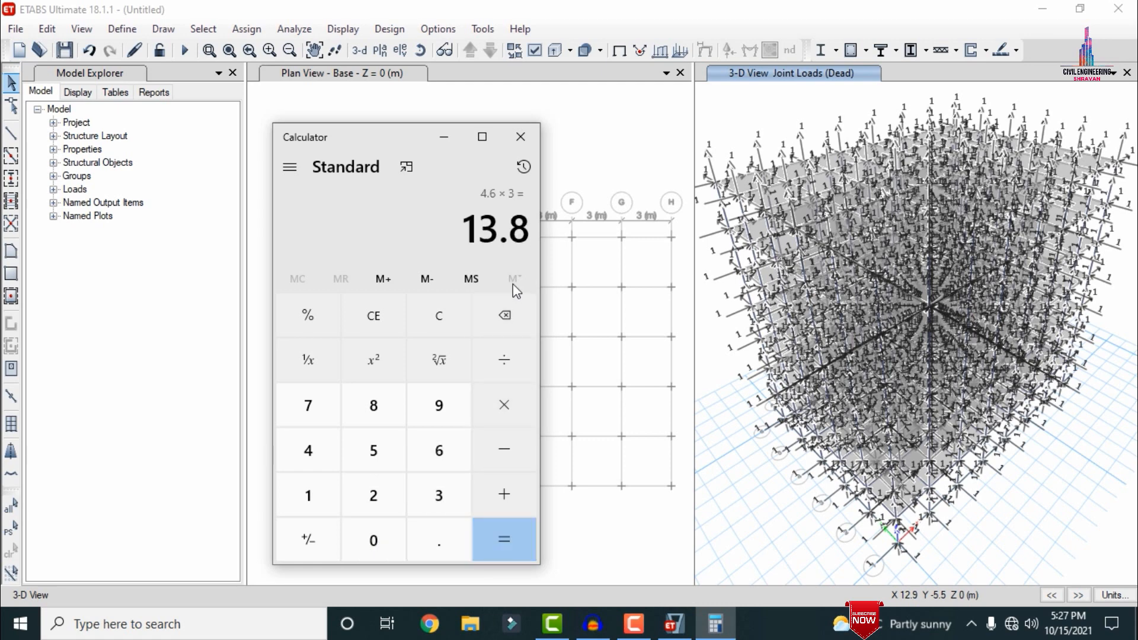
Clear the calculator and compute 0.125 × 20 × 3
left_click(456, 309)
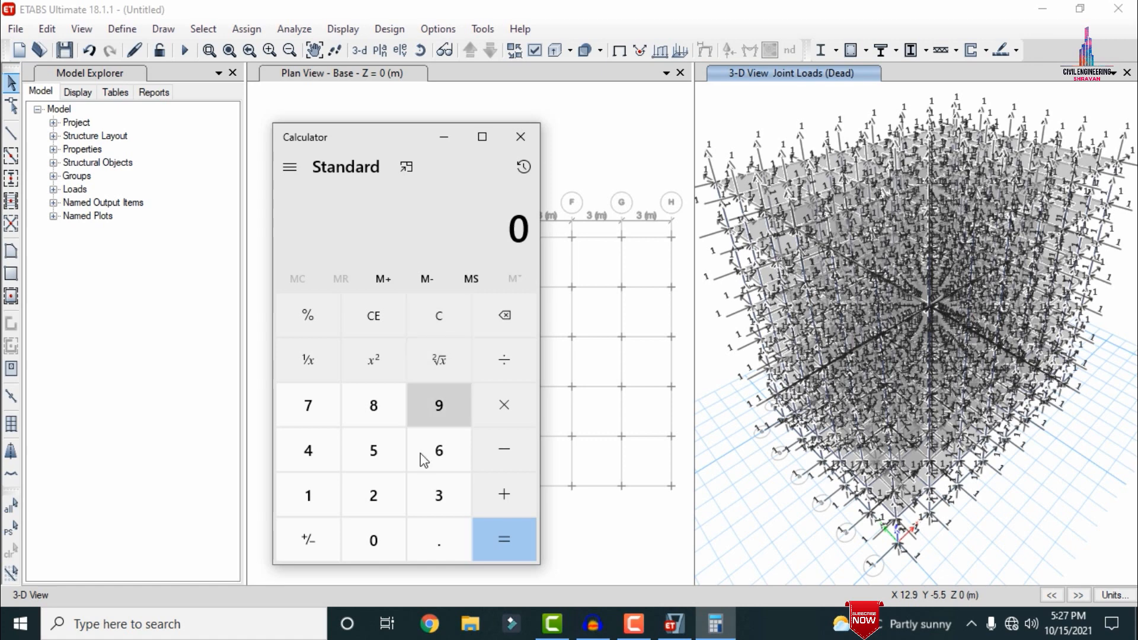
left_click(428, 539)
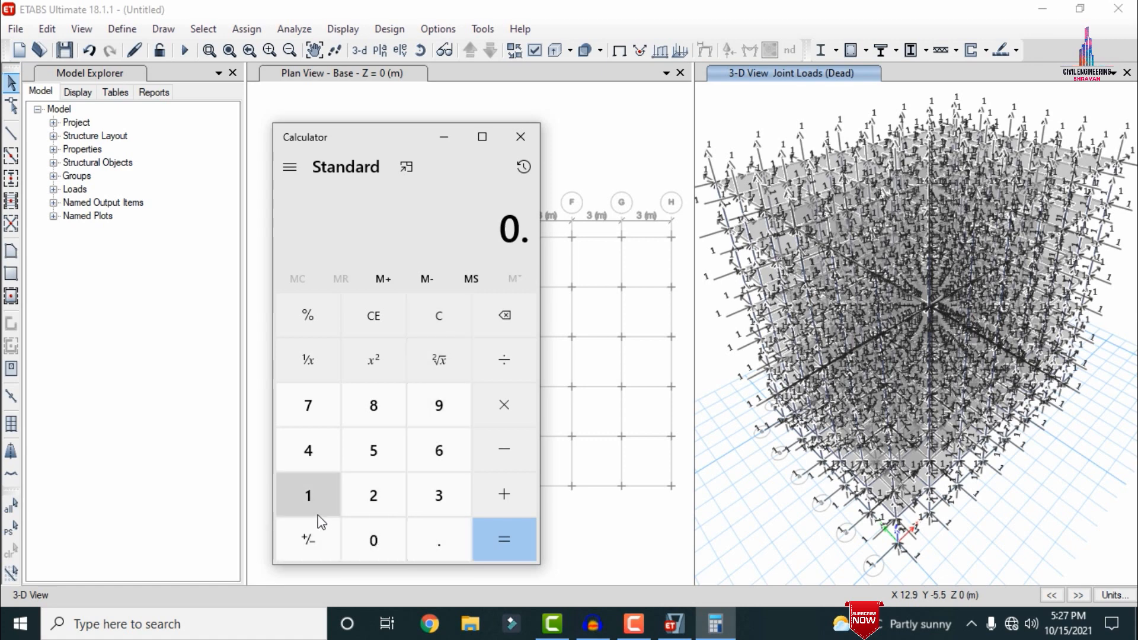
left_click(312, 501)
left_click(353, 501)
left_click(369, 450)
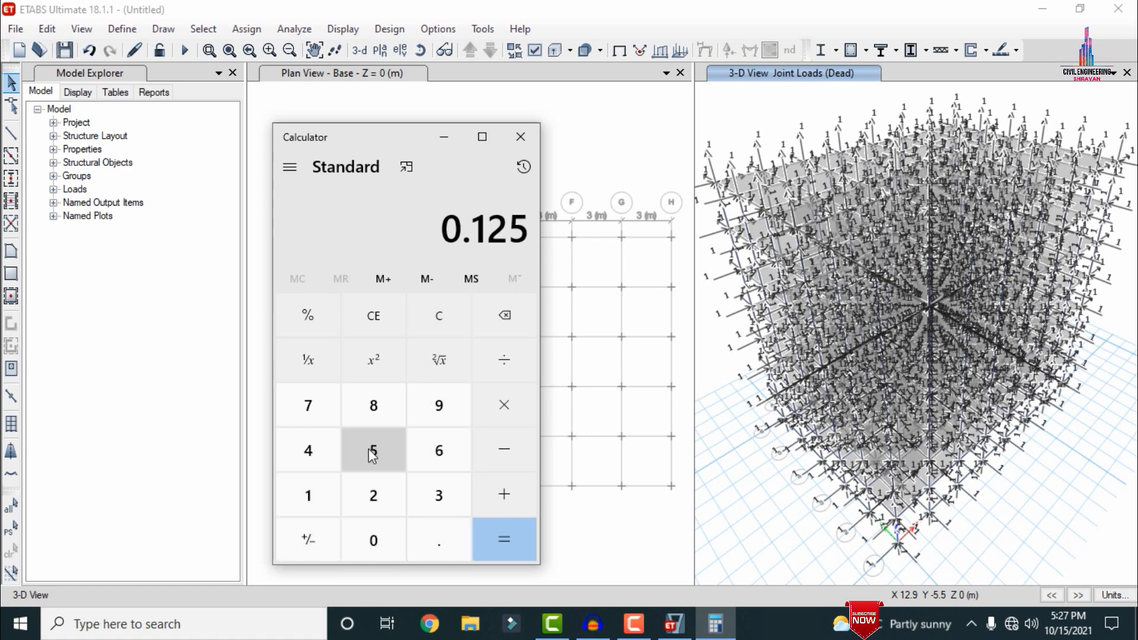
left_click(493, 415)
left_click(387, 495)
left_click(374, 537)
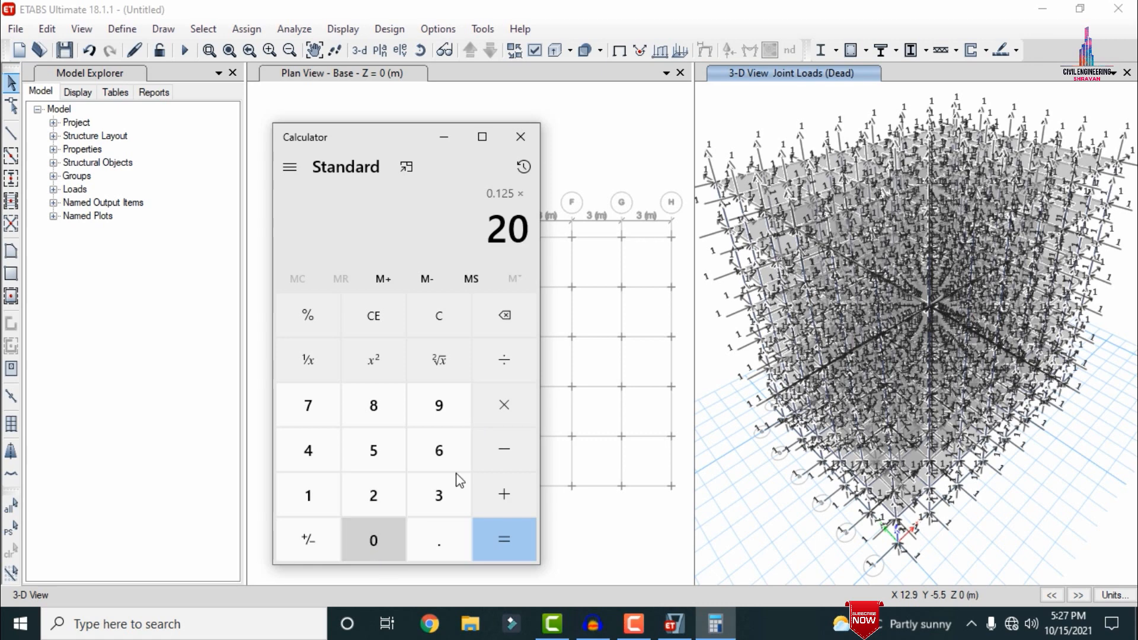
left_click(505, 405)
left_click(434, 497)
left_click(508, 536)
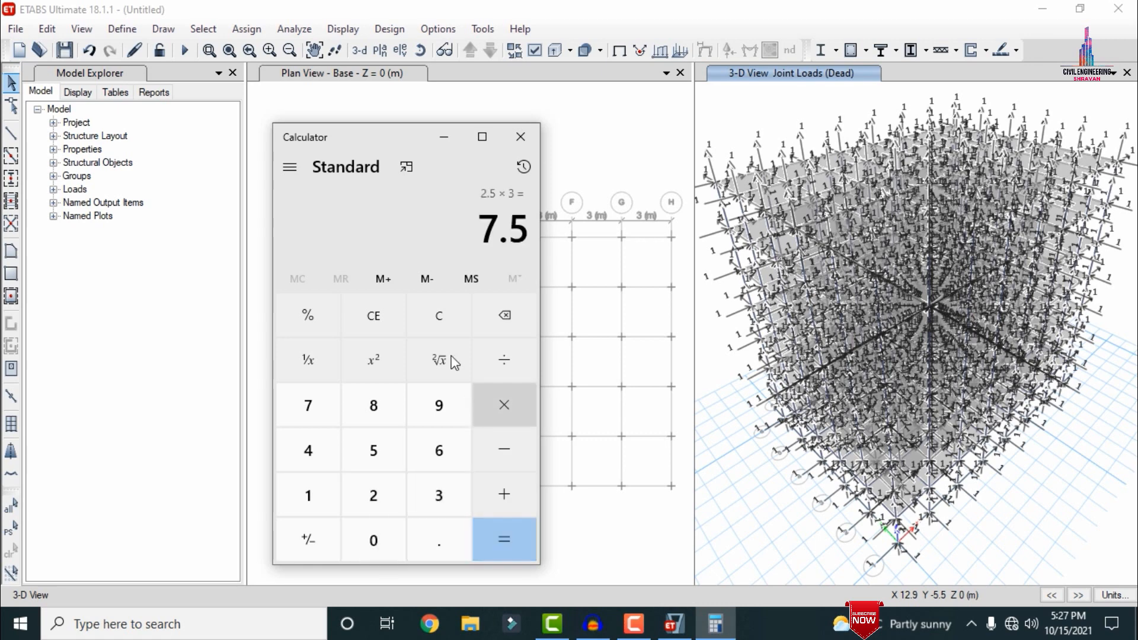
Clear the calculator and compute 0.125 × 20 × 1.2
left_click(378, 322)
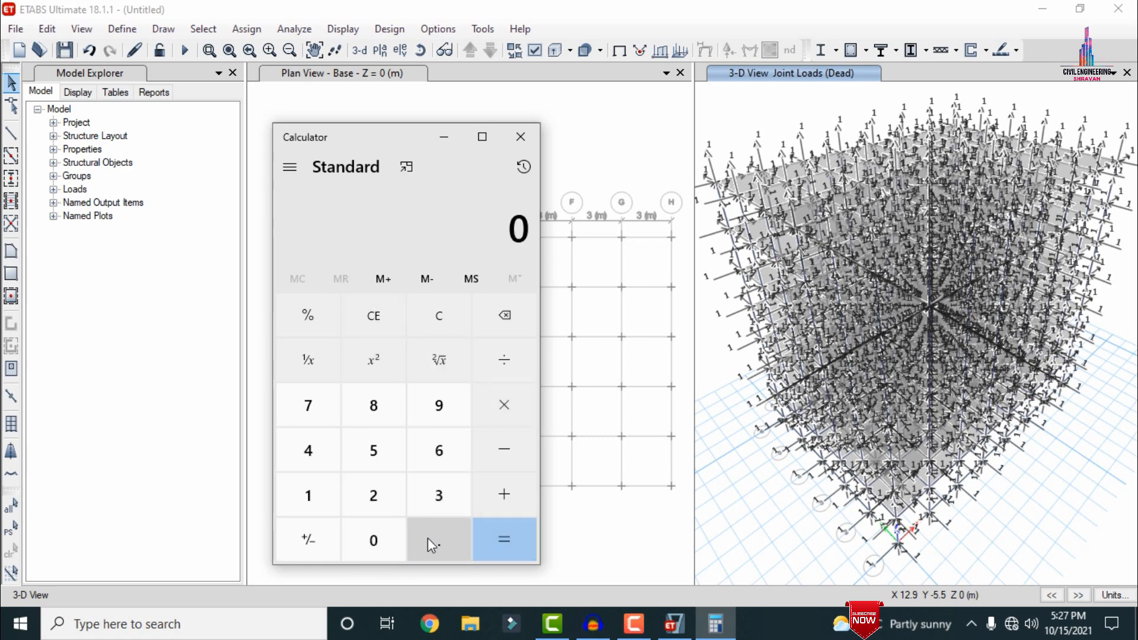
left_click(432, 539)
left_click(308, 500)
left_click(358, 499)
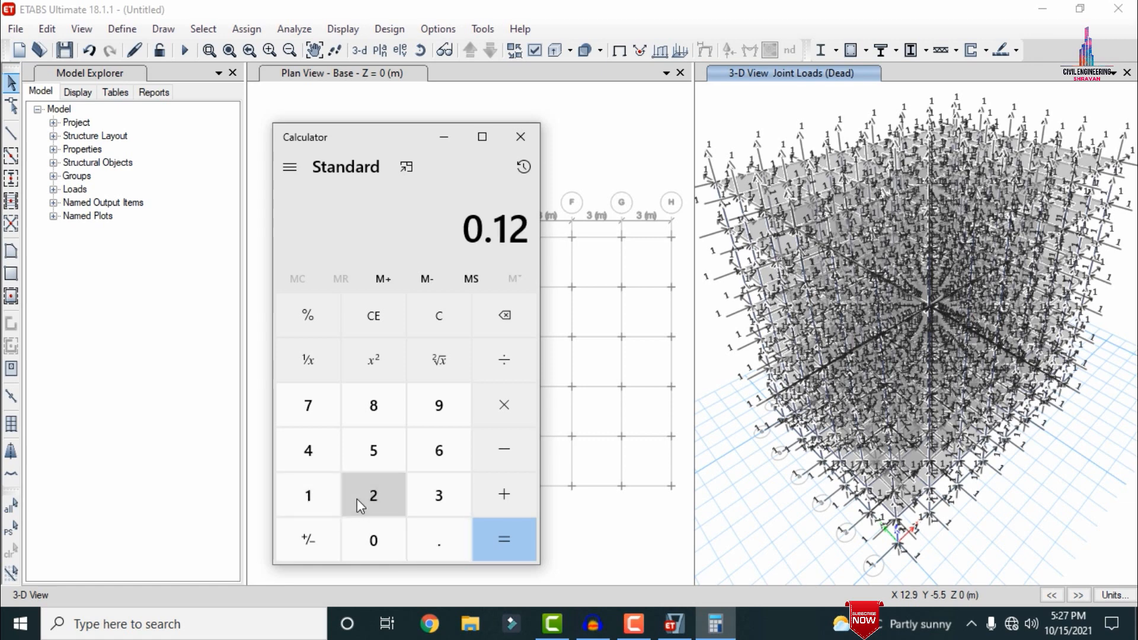
left_click(371, 455)
left_click(489, 411)
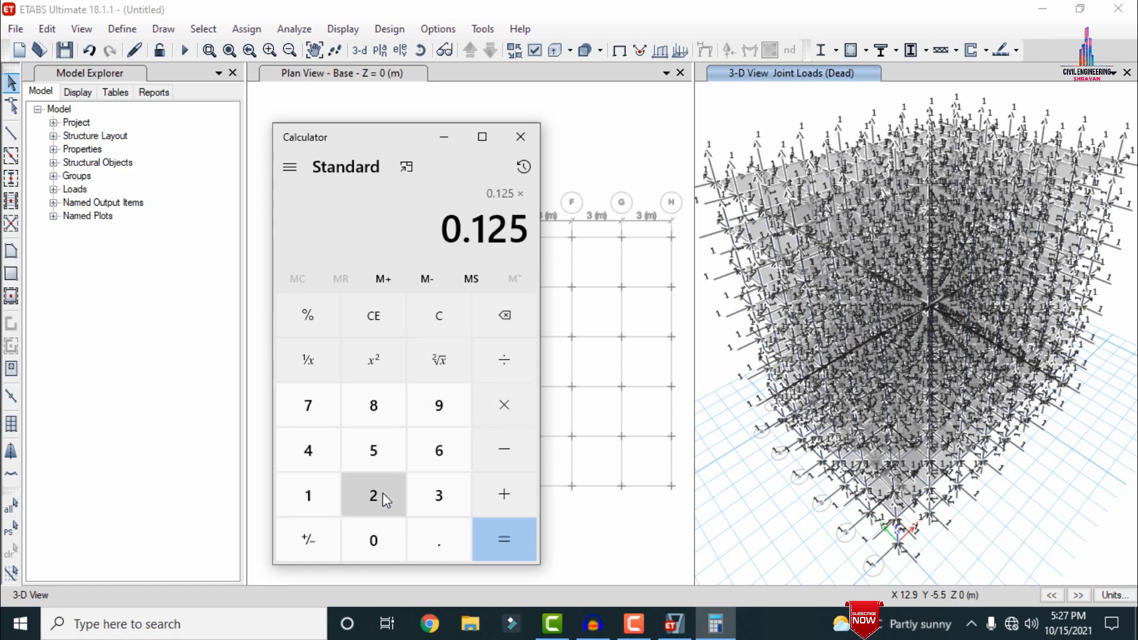
left_click(381, 494)
left_click(376, 549)
left_click(513, 405)
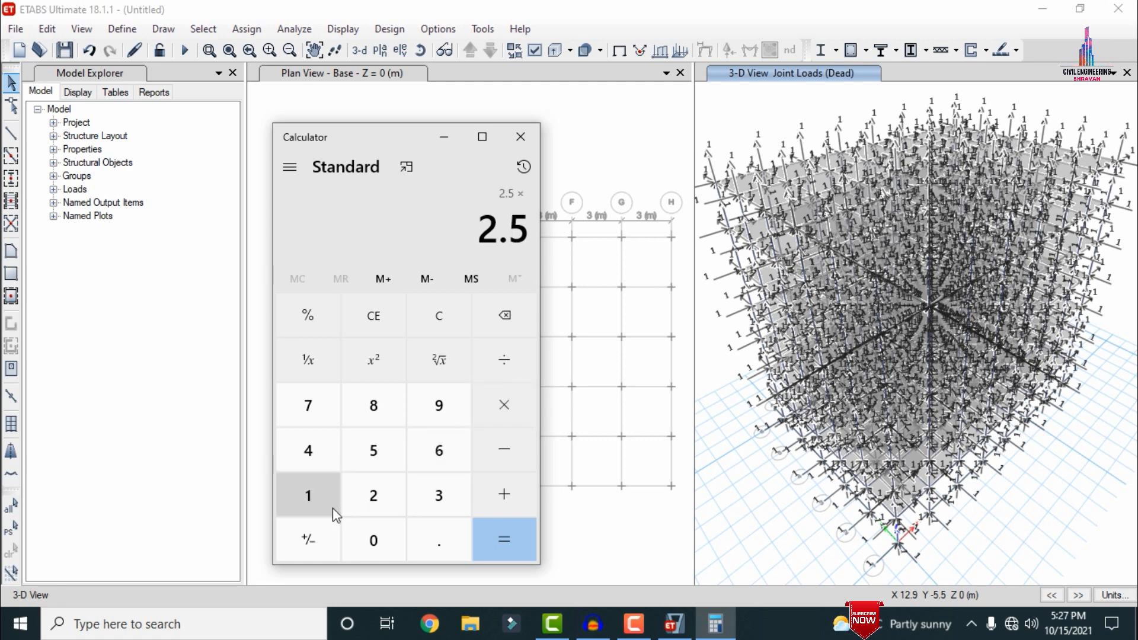
left_click(318, 503)
left_click(418, 539)
left_click(384, 494)
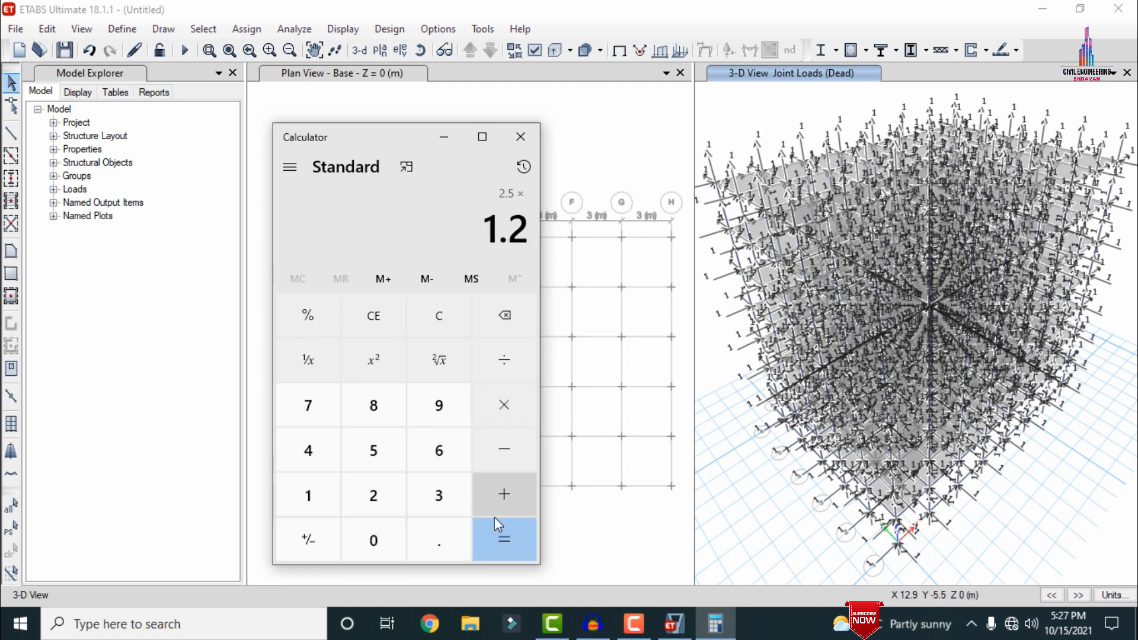
left_click(514, 537)
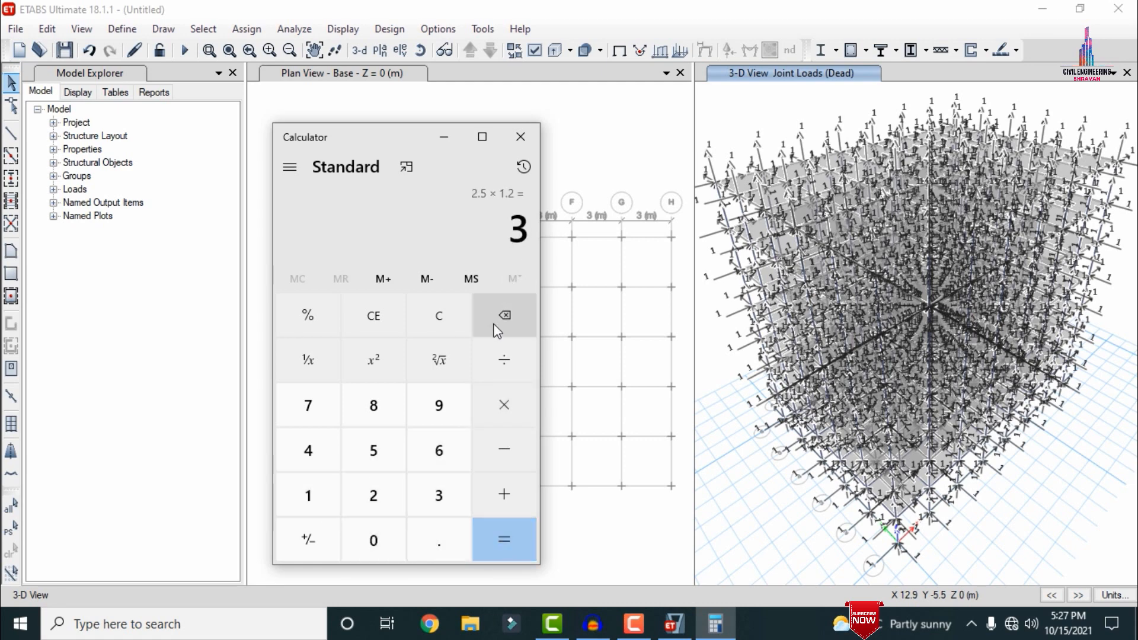
Add 7.5 and 13.8 to the current calculator result to total the uniform beam load
left_click(501, 483)
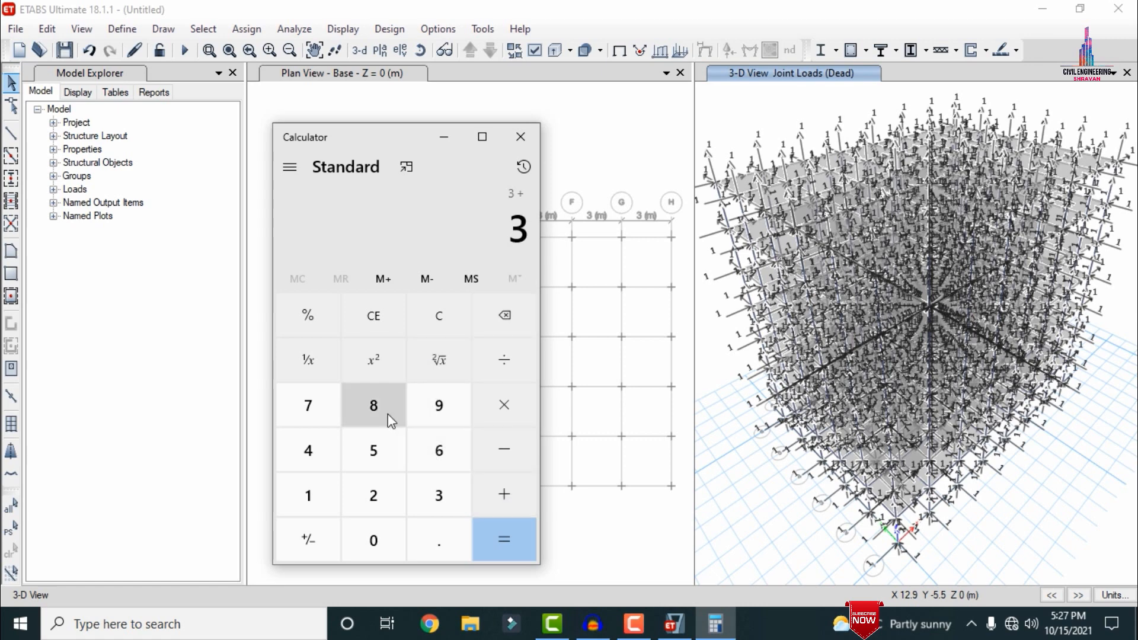
left_click(320, 419)
left_click(433, 534)
left_click(374, 451)
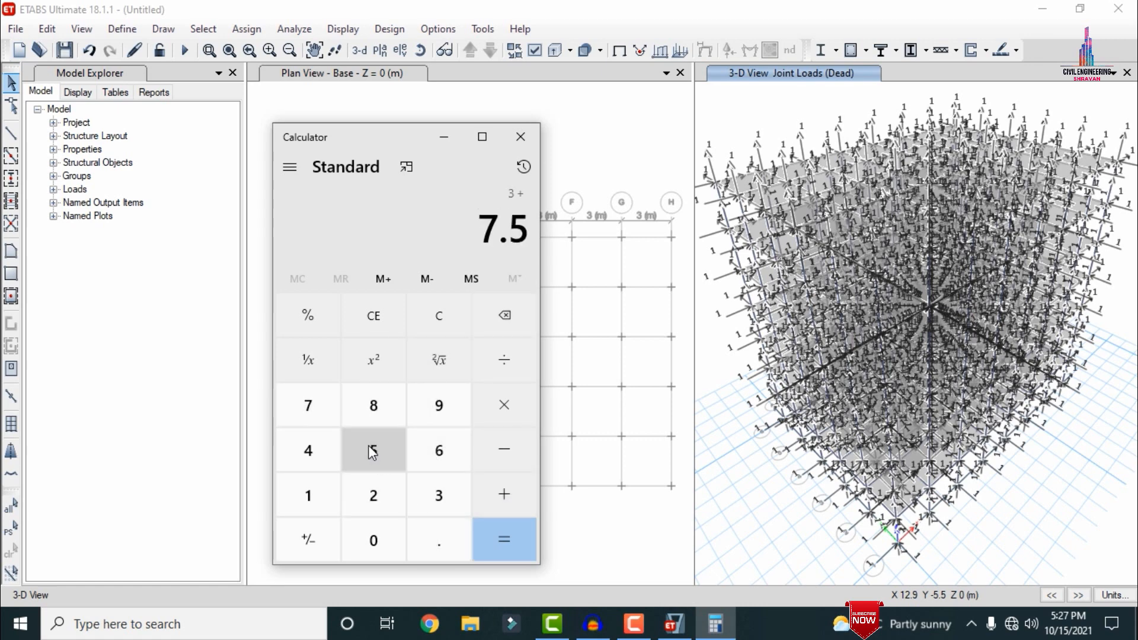
left_click(504, 494)
left_click(287, 492)
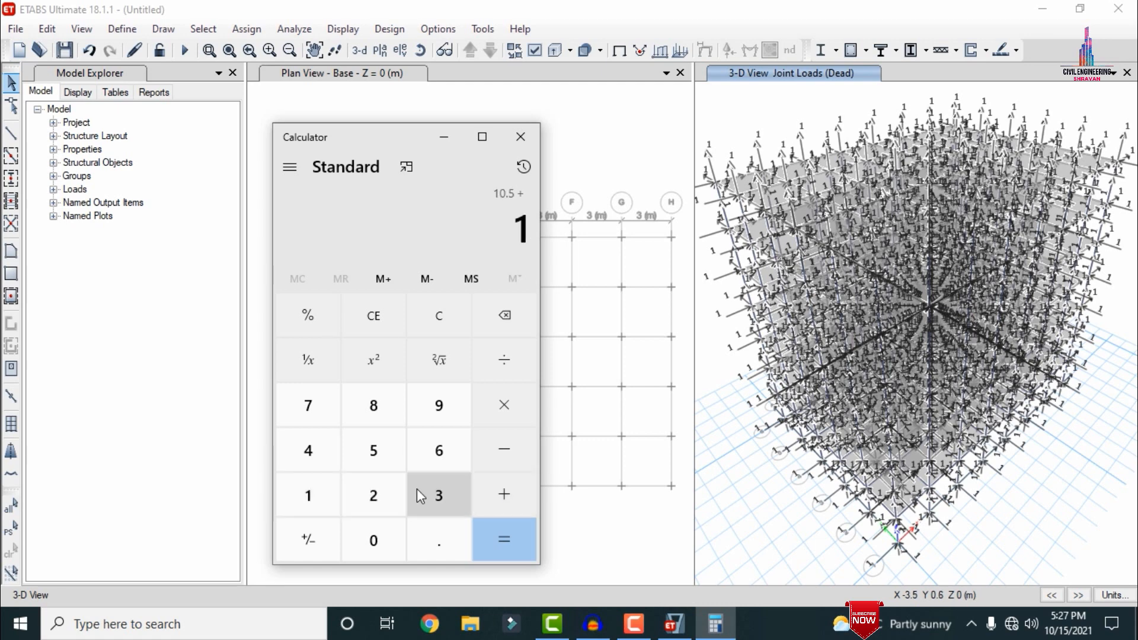
left_click(422, 498)
left_click(435, 541)
left_click(377, 418)
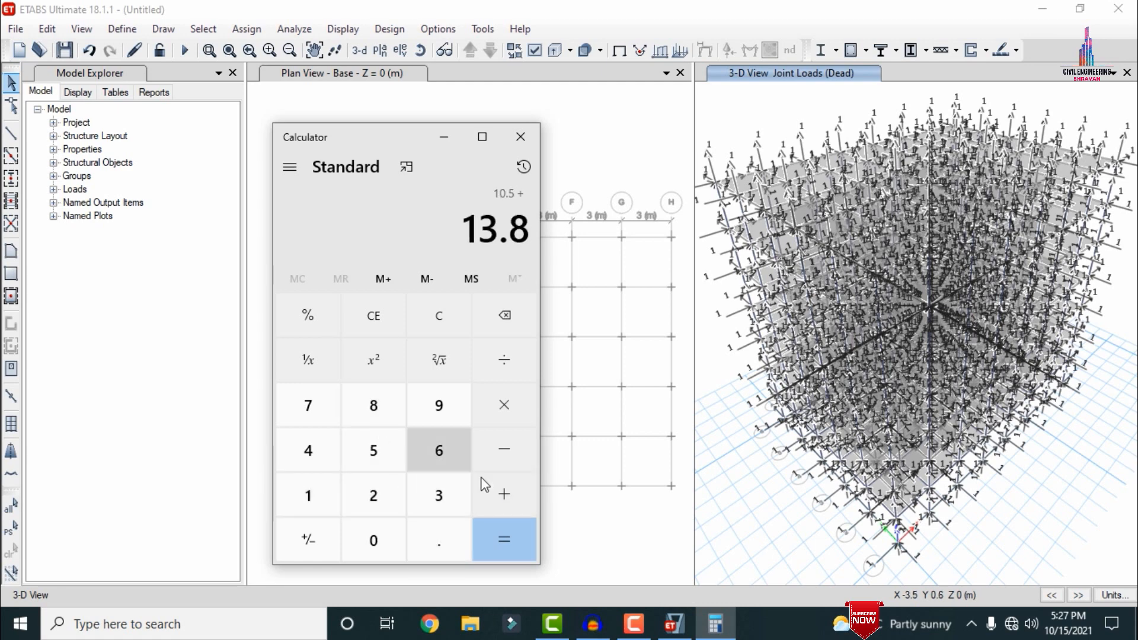
left_click(521, 540)
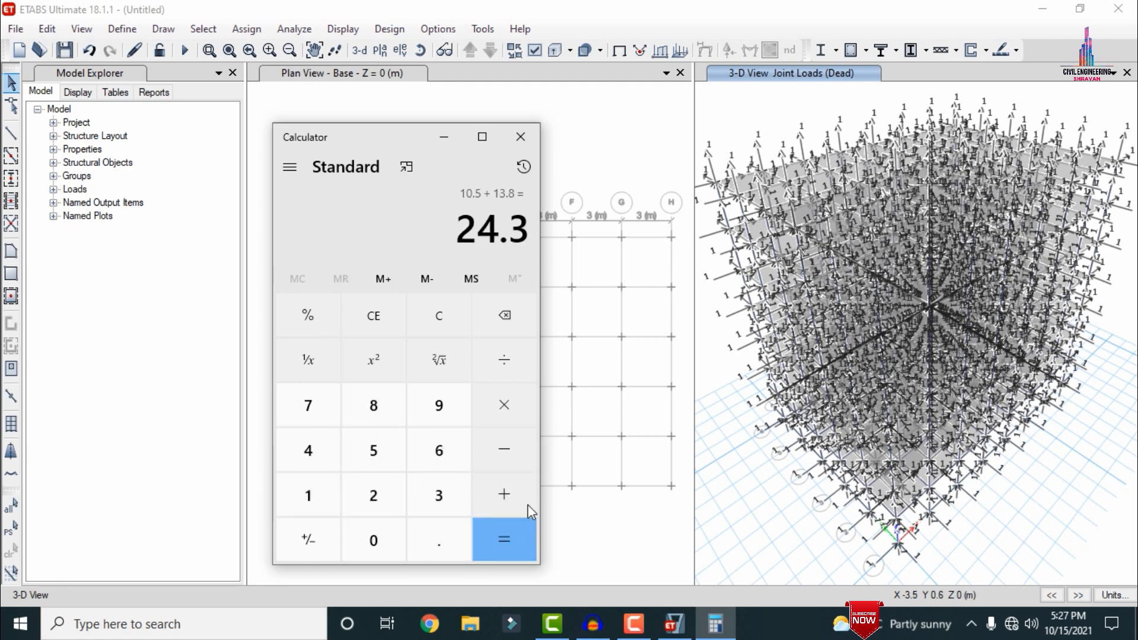
Switch back to ETABS and select all frames that use the B0.4X0.4 beam section
left_click(445, 139)
left_click(241, 31)
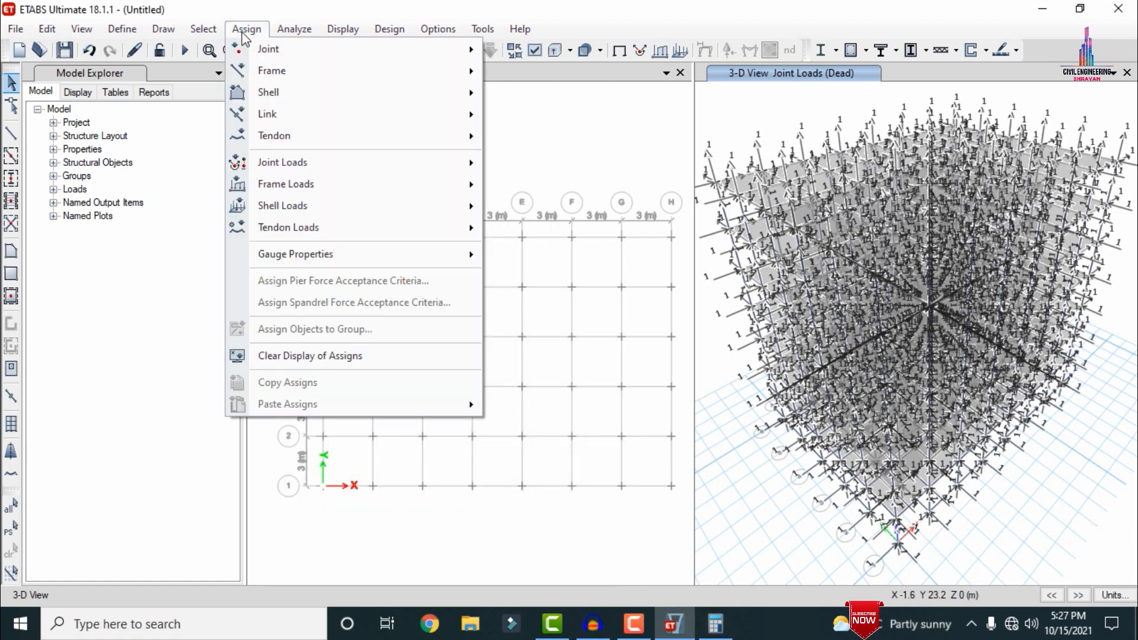
left_click(206, 31)
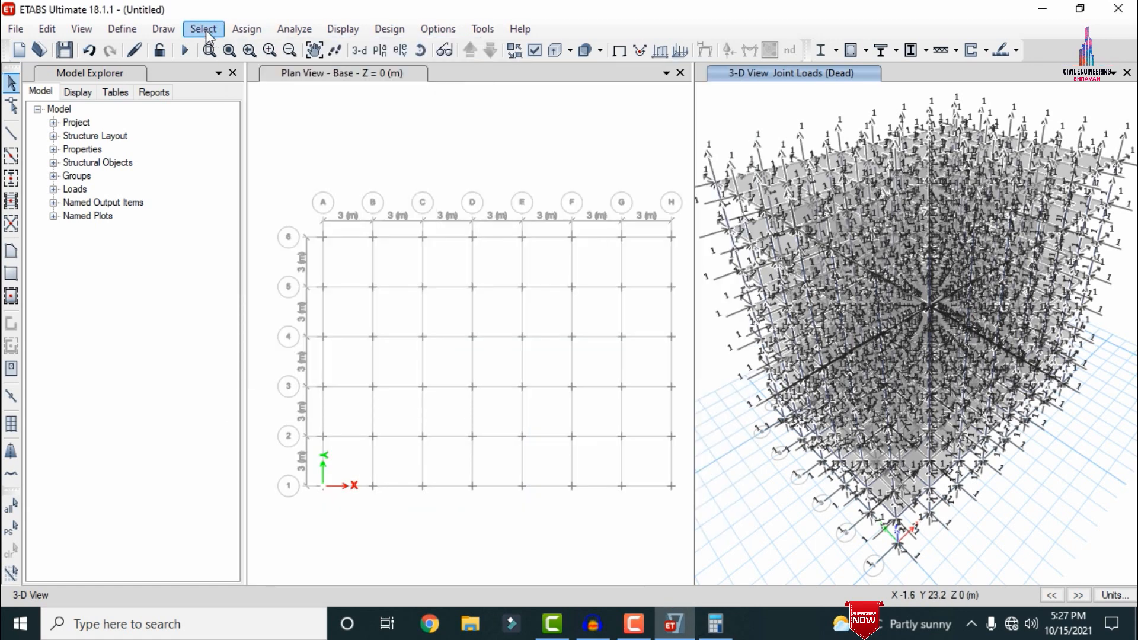
left_click(205, 30)
mouse_move(224, 50)
left_click(479, 112)
left_click(203, 29)
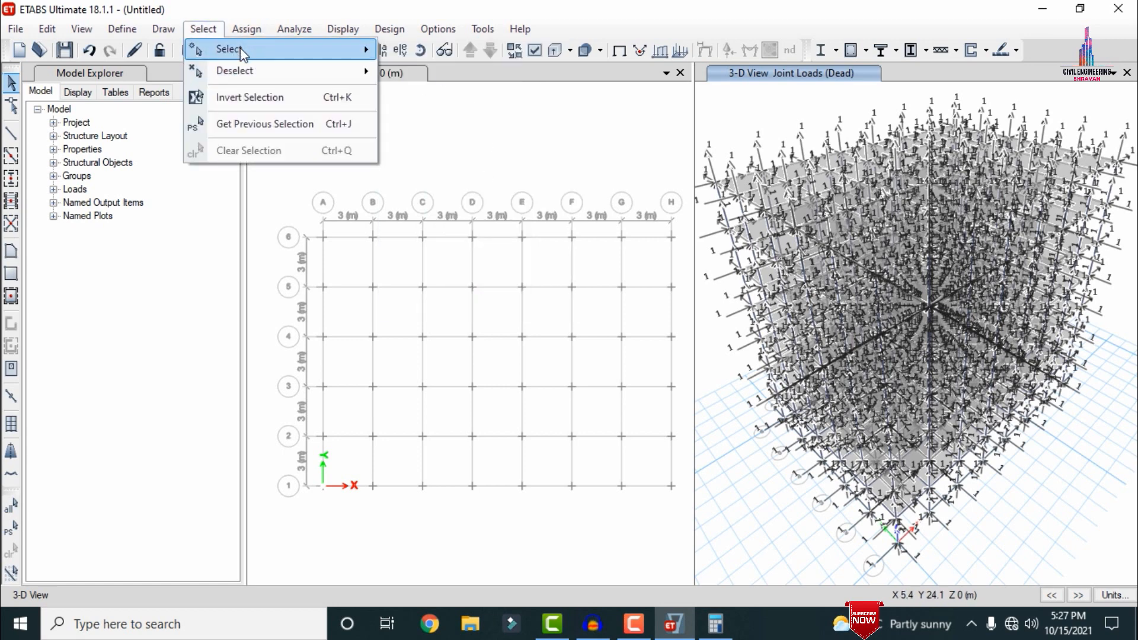
mouse_move(240, 48)
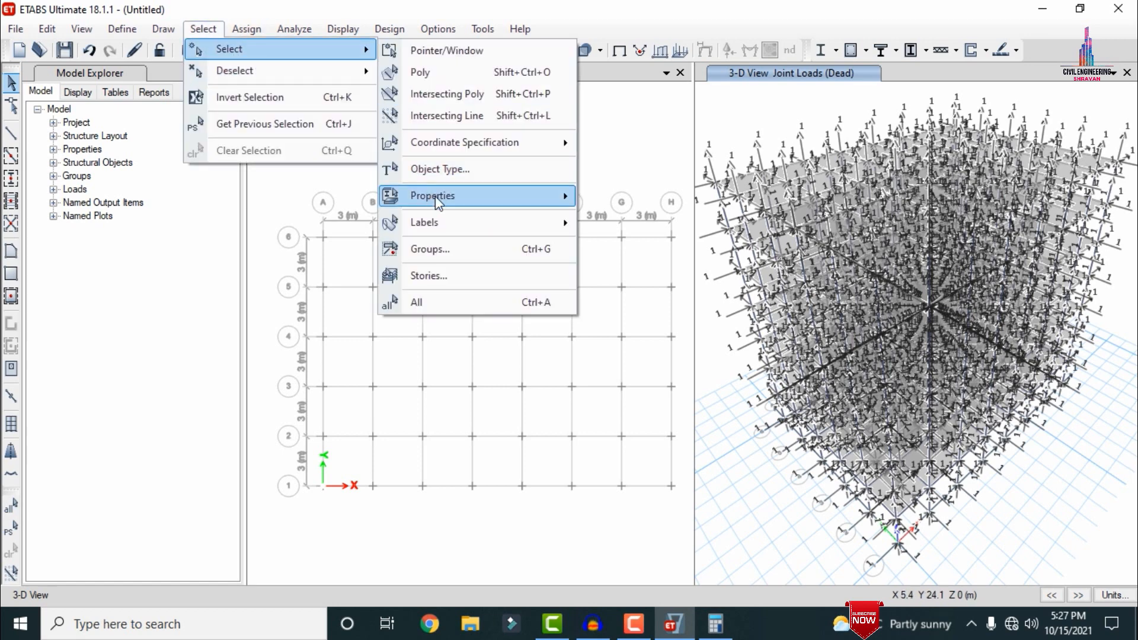
mouse_move(438, 196)
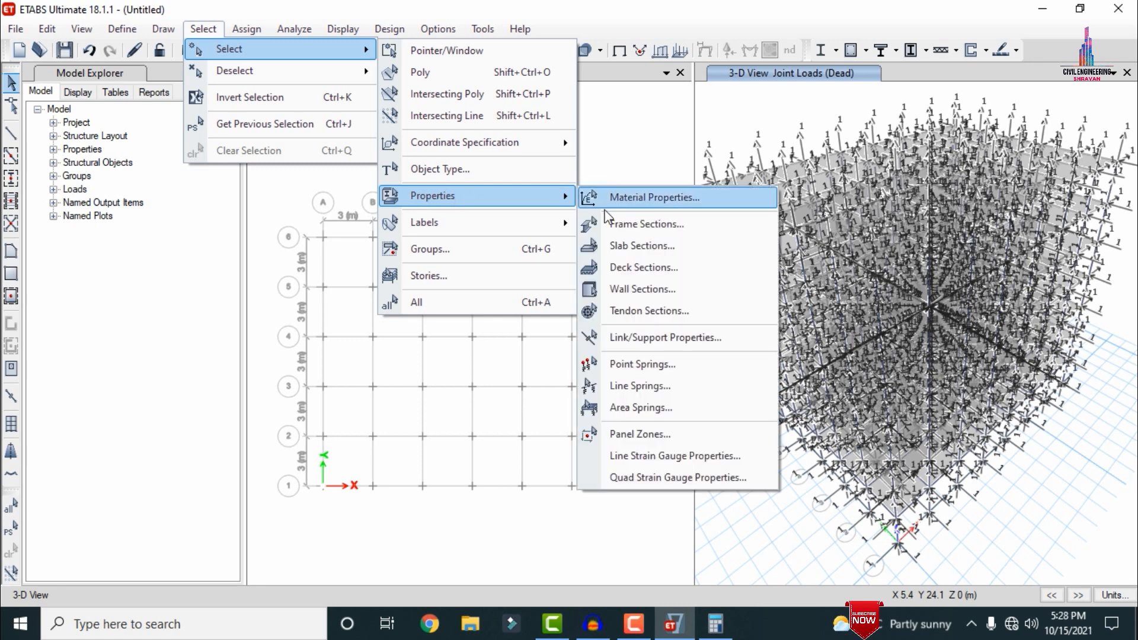
left_click(632, 225)
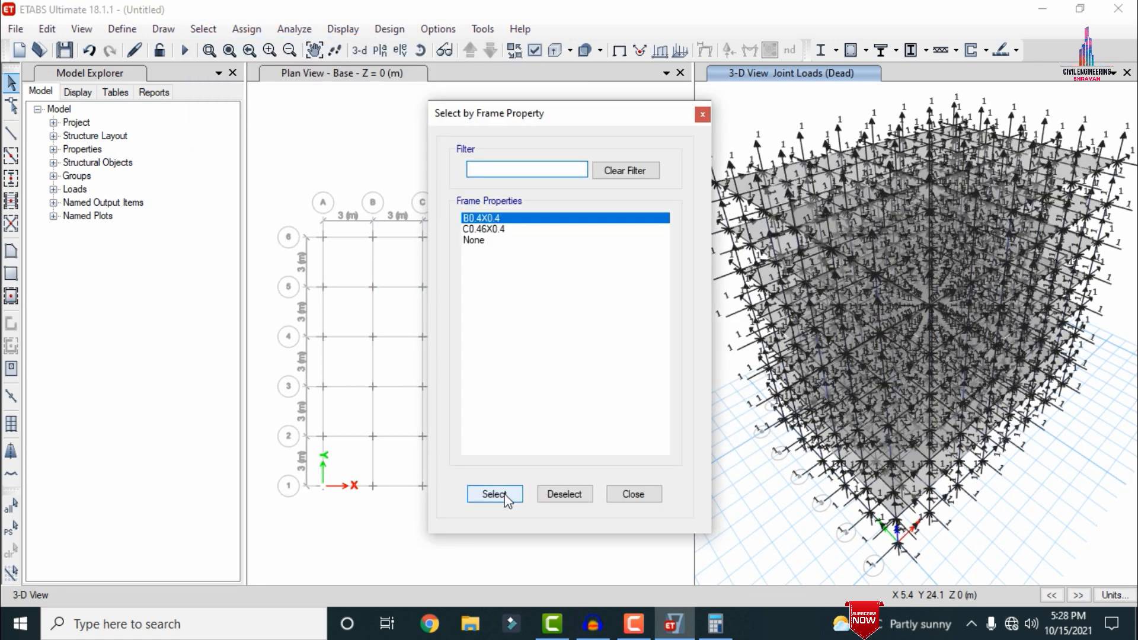
left_click(504, 494)
left_click(631, 495)
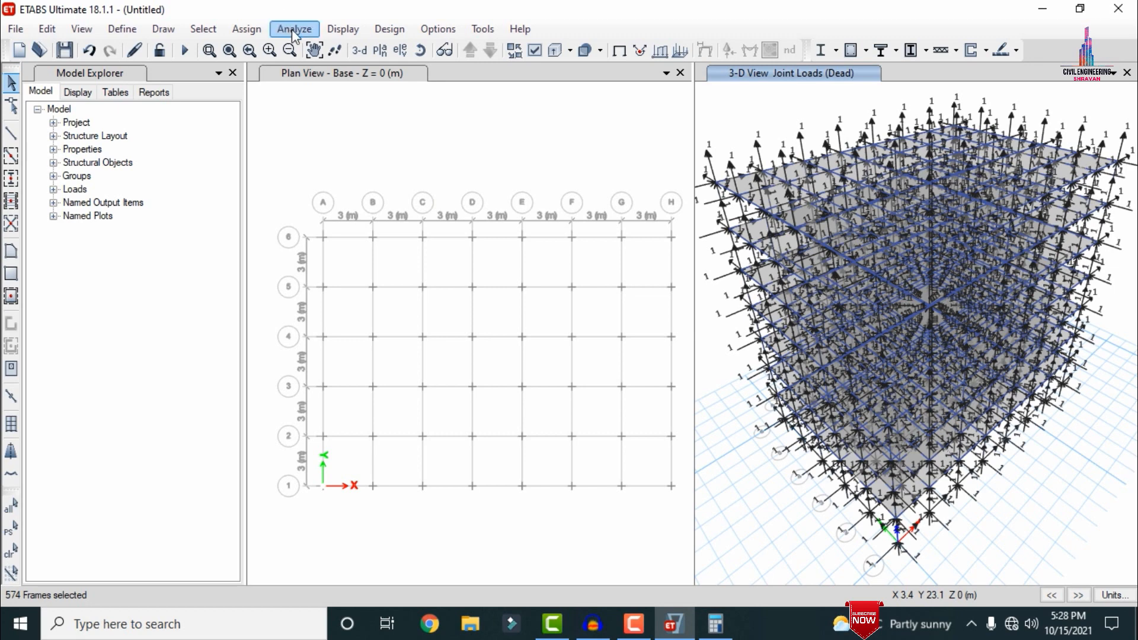
Assign a uniform distributed gravity load of 24.3 kN/m to the selected beams for the Dead pattern, adding to existing loads
left_click(241, 28)
mouse_move(279, 184)
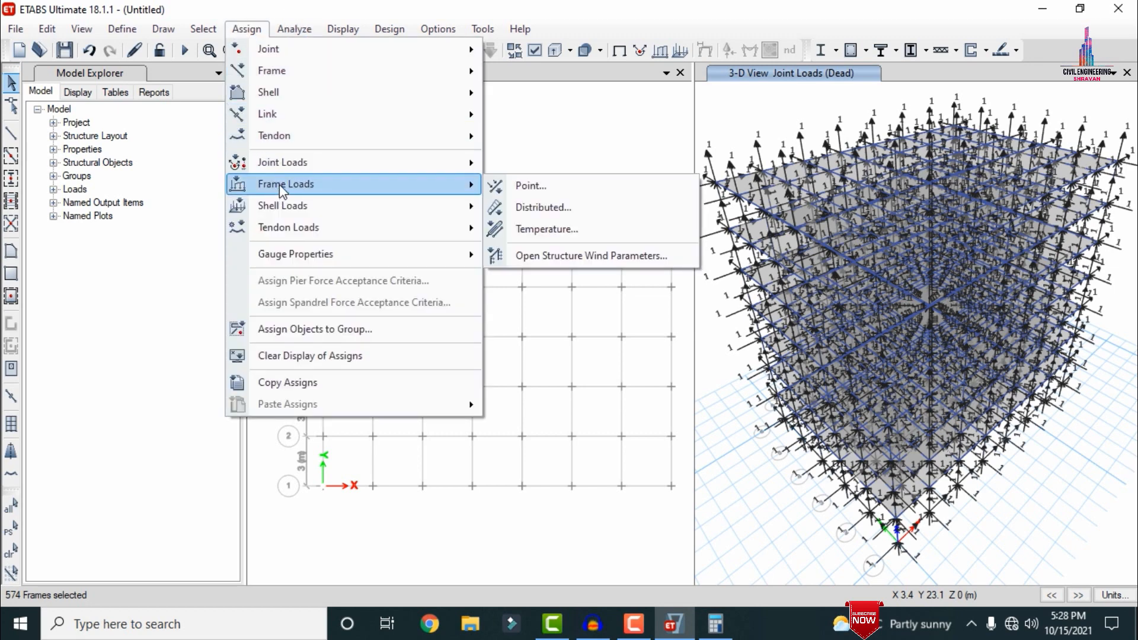
left_click(570, 205)
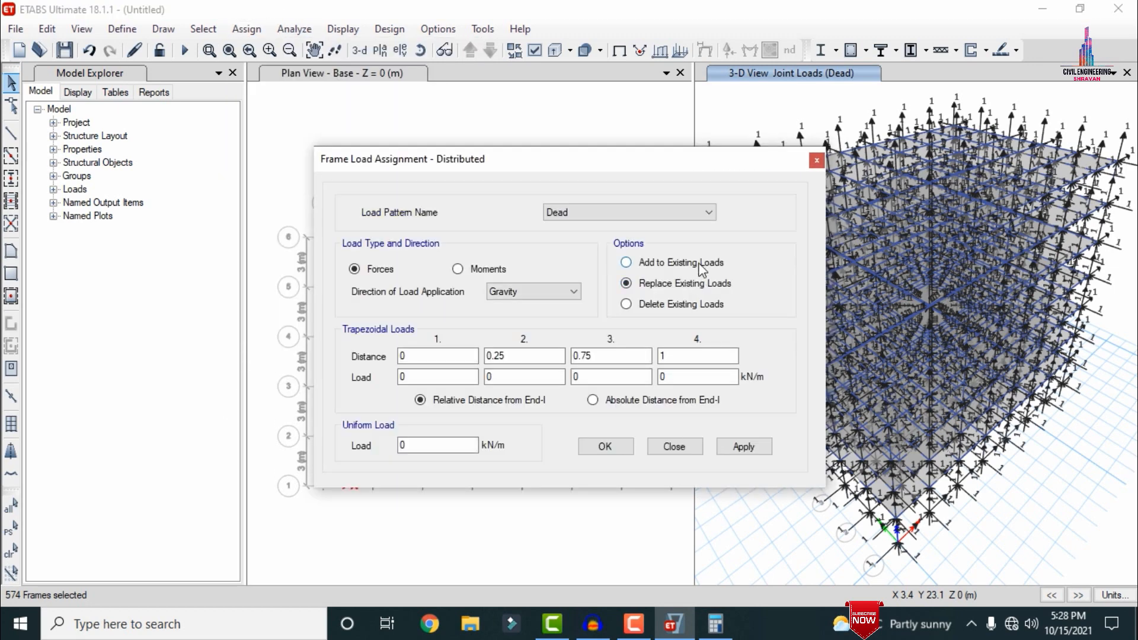
double_click(442, 446)
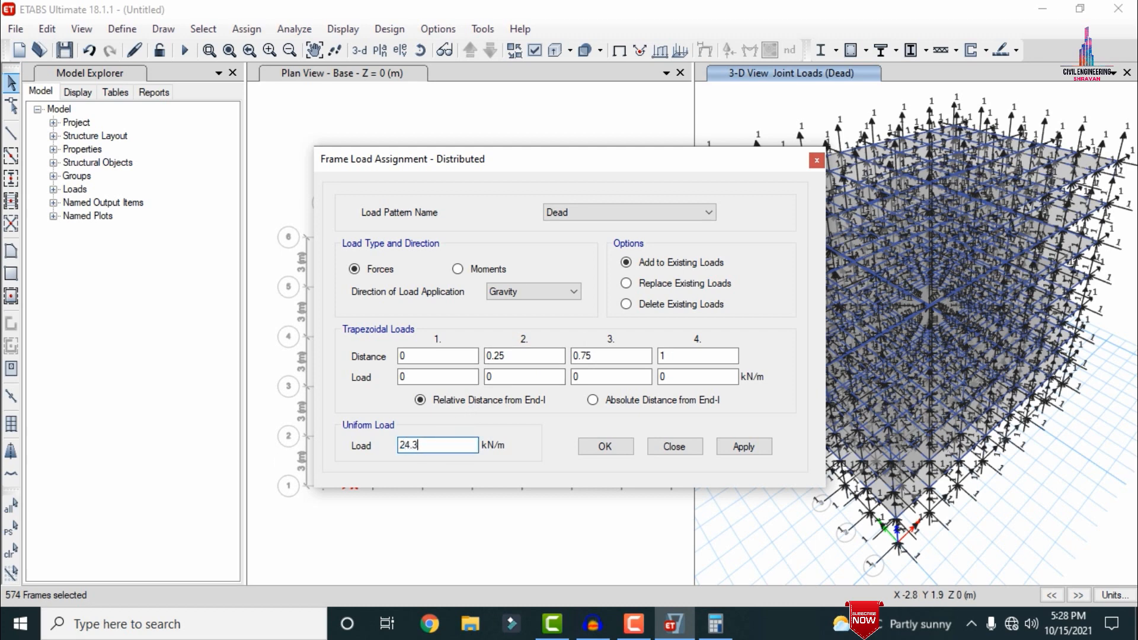
left_click(744, 448)
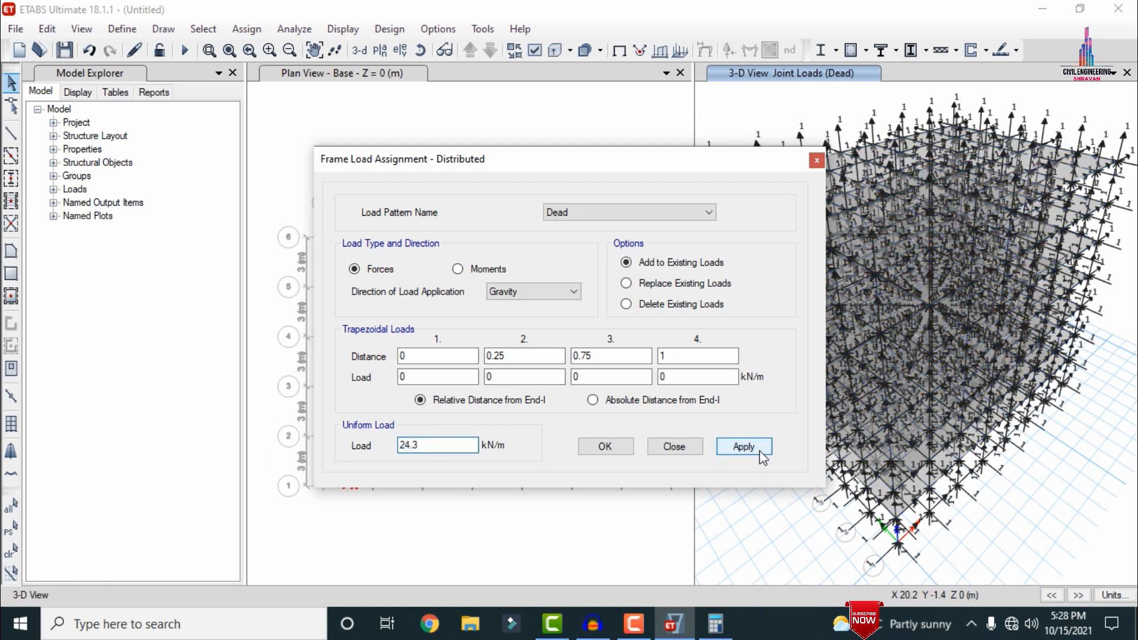
left_click(606, 448)
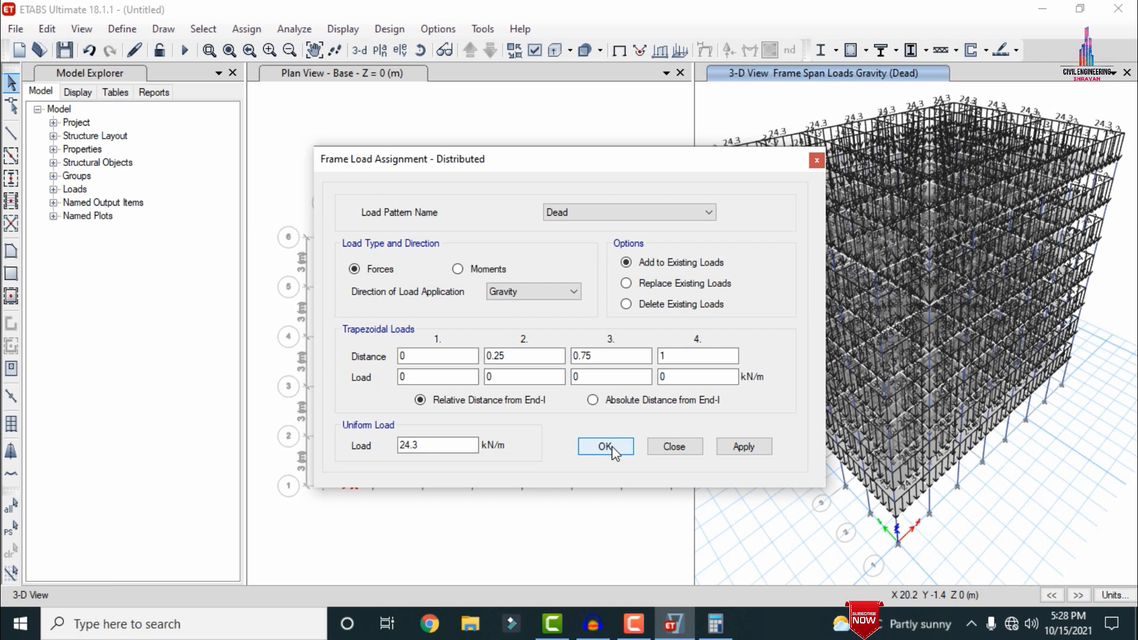
left_click(613, 447)
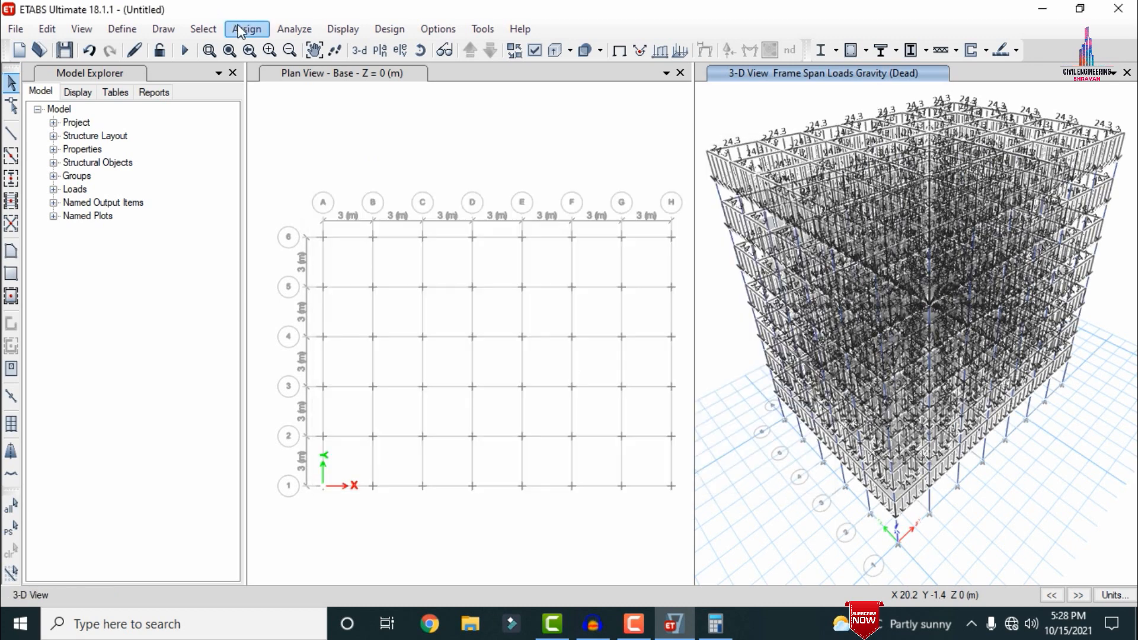
Select all slabs that use the S150 slab section
left_click(204, 29)
mouse_move(241, 56)
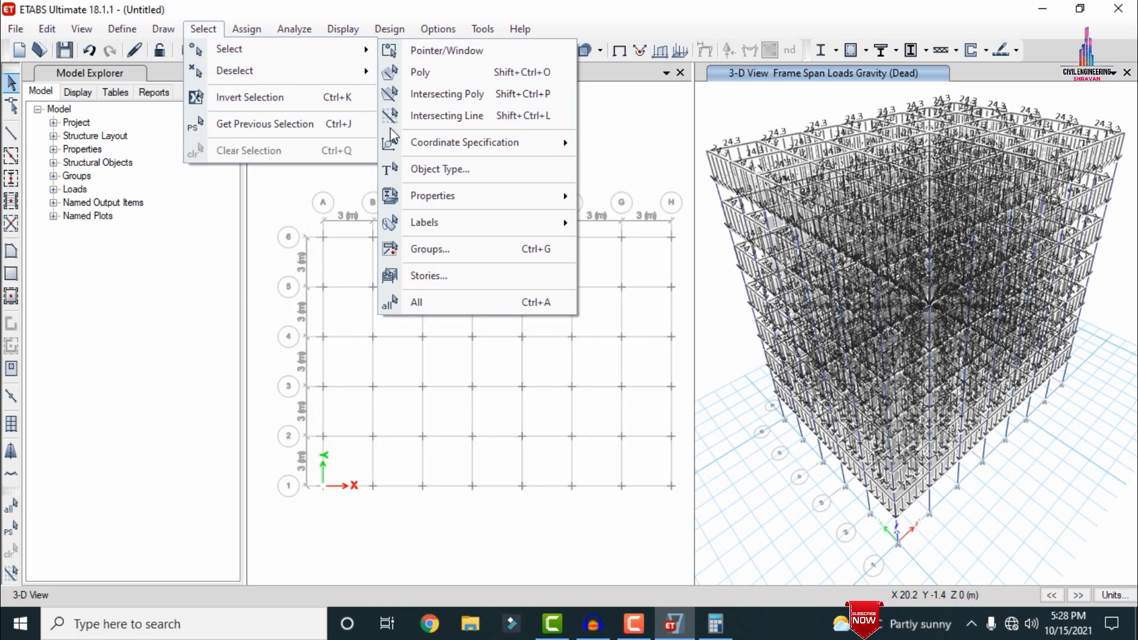
mouse_move(450, 197)
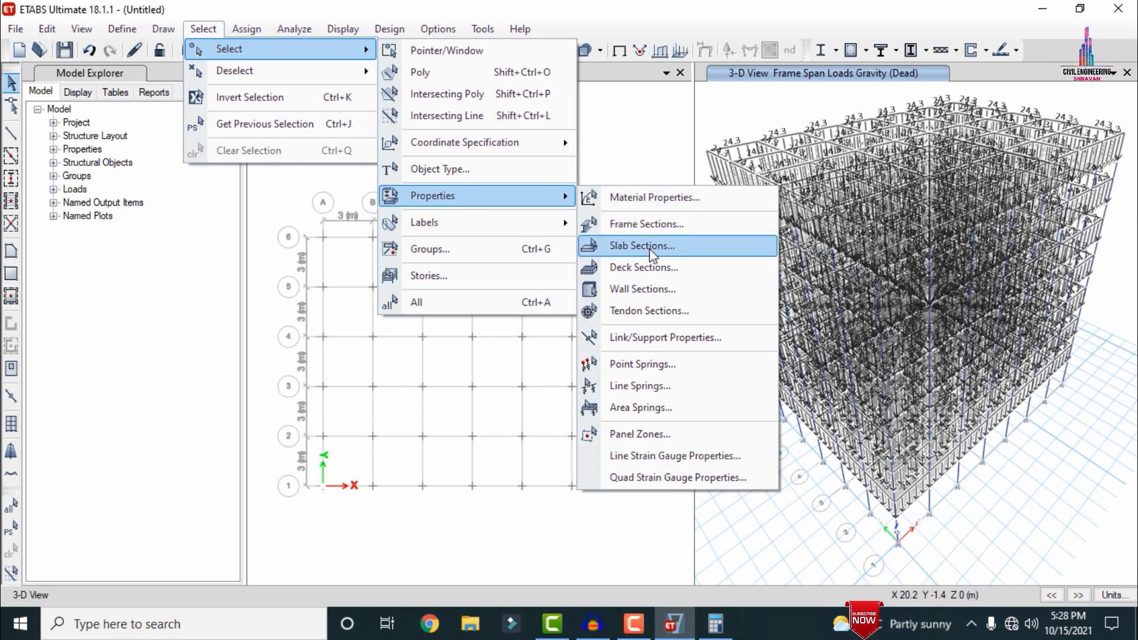
left_click(652, 249)
left_click(474, 190)
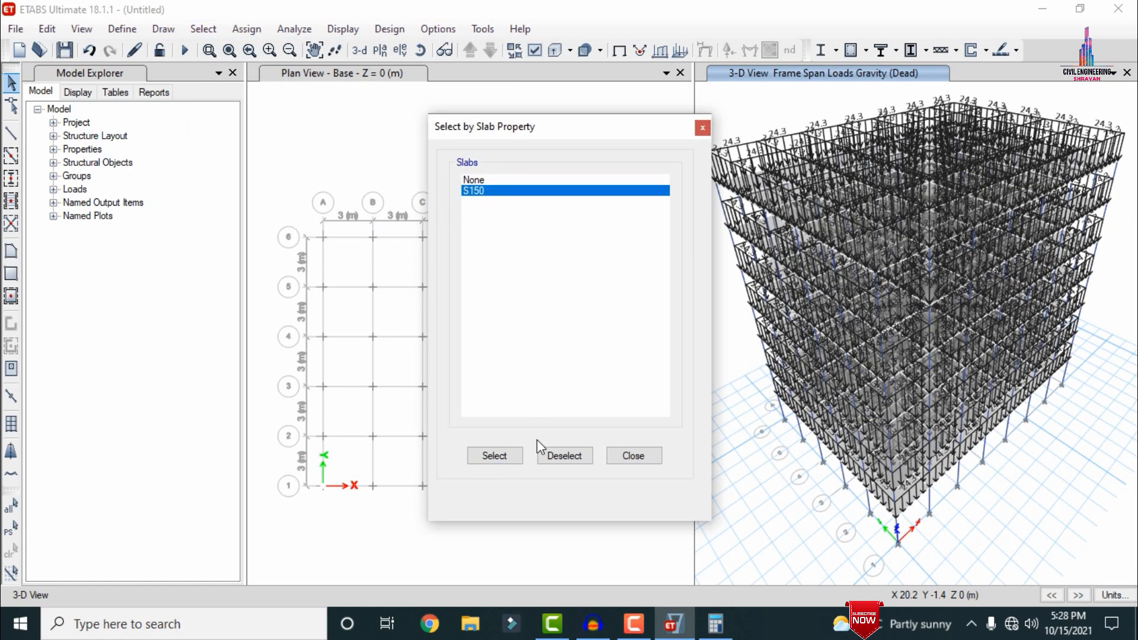
left_click(514, 461)
left_click(632, 458)
Assign a uniform gravity shell load of 2 kN/m² to the selected slabs for the Dead pattern, adding to existing loads
left_click(245, 30)
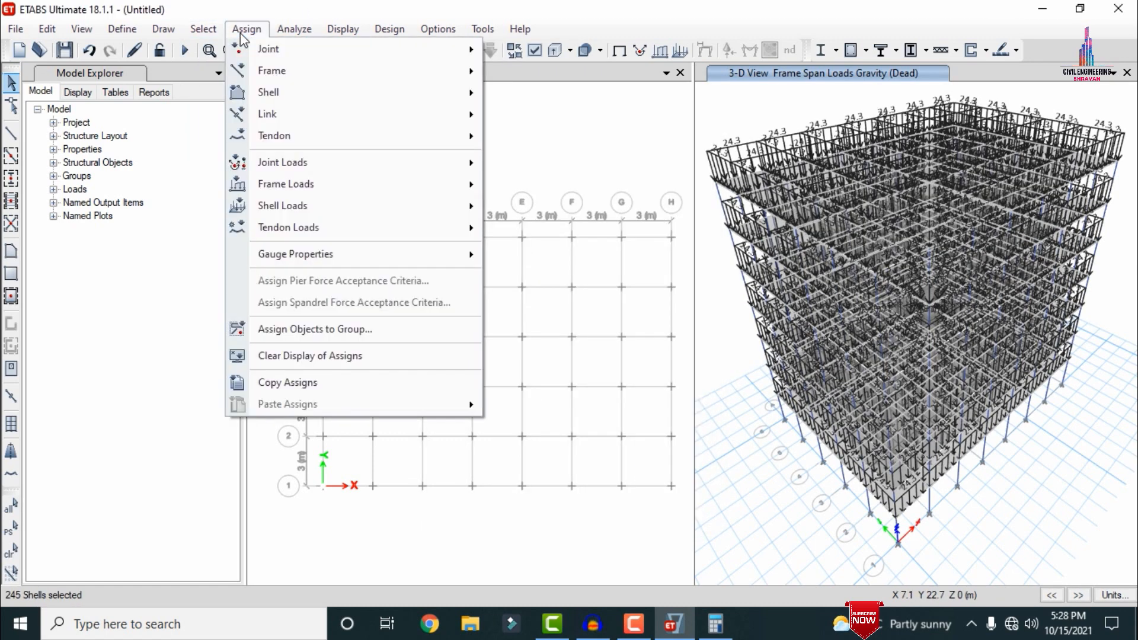
mouse_move(415, 206)
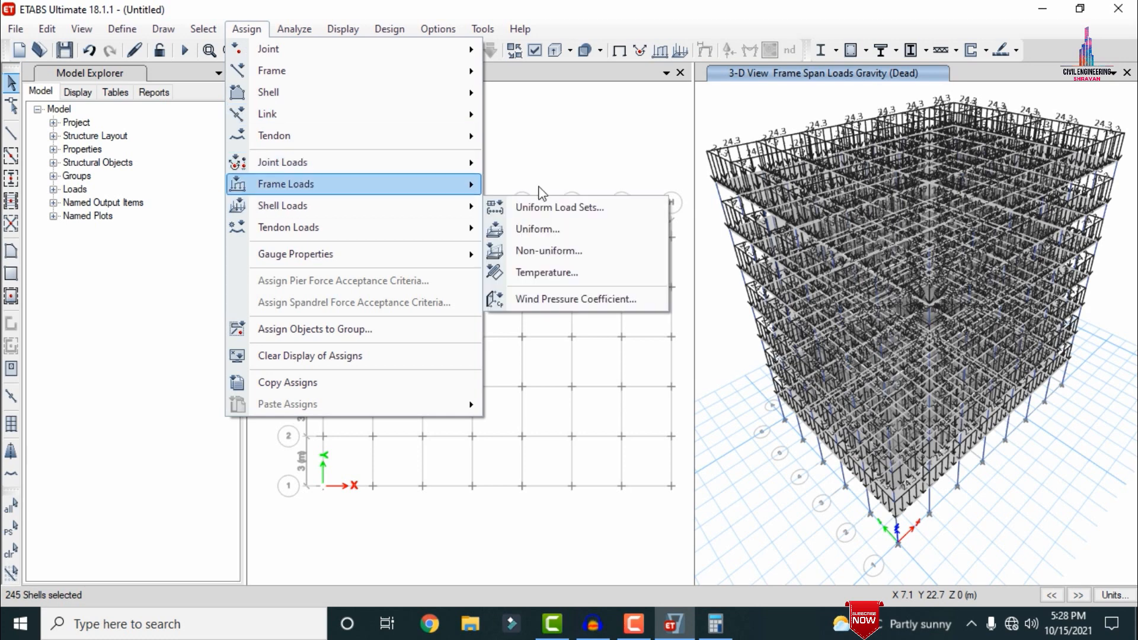
left_click(568, 230)
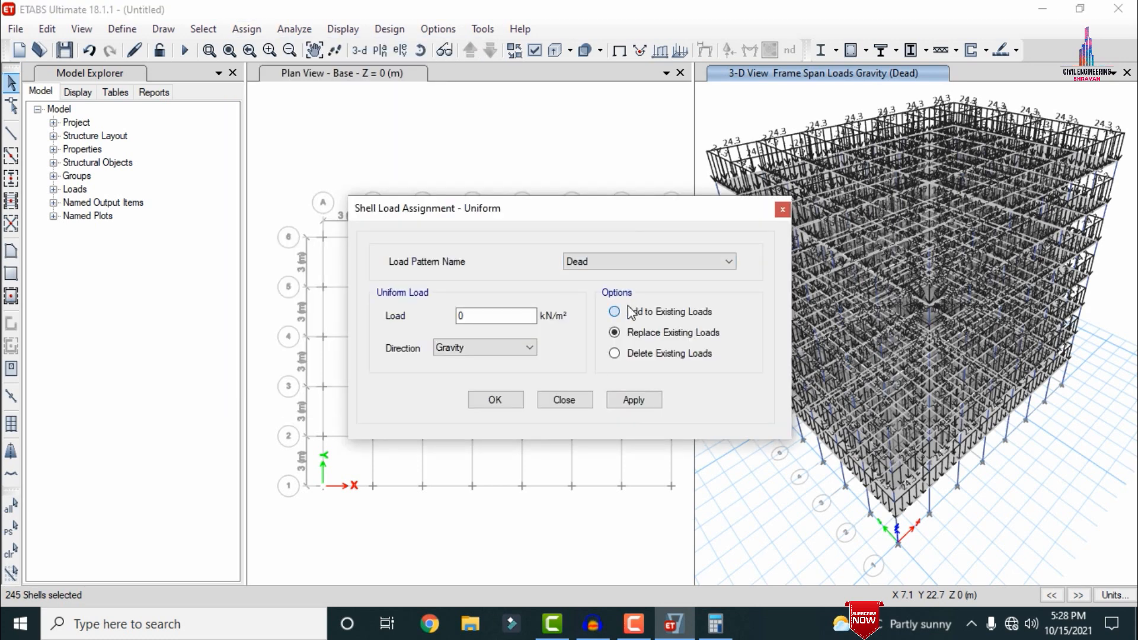
left_click(632, 312)
left_click_drag(526, 315, 222, 296)
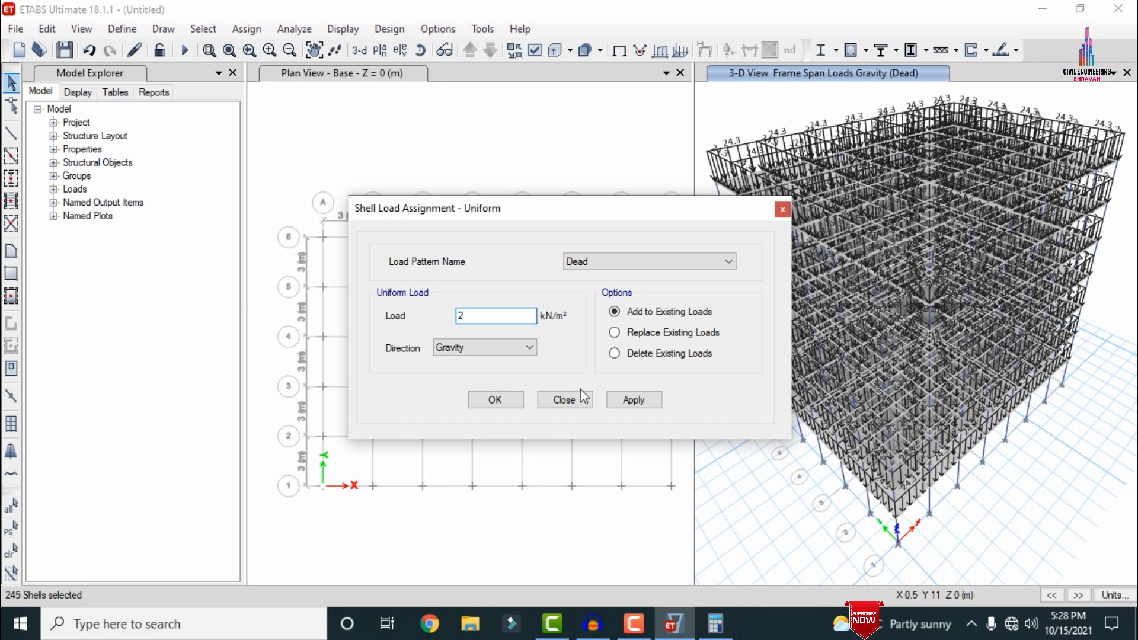
left_click(631, 401)
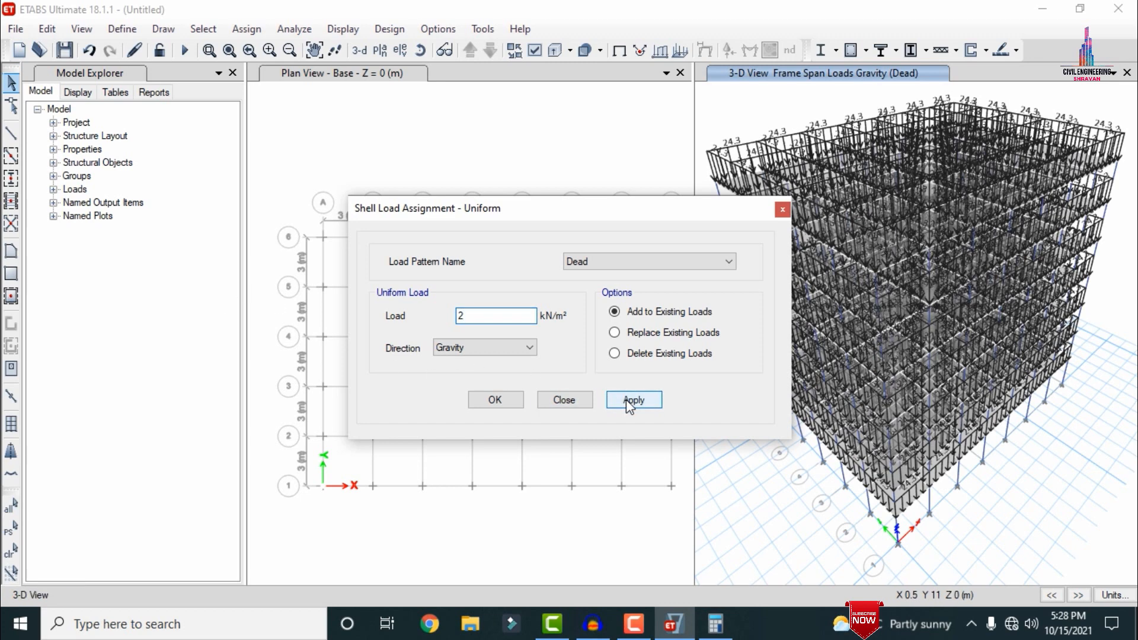
left_click(504, 401)
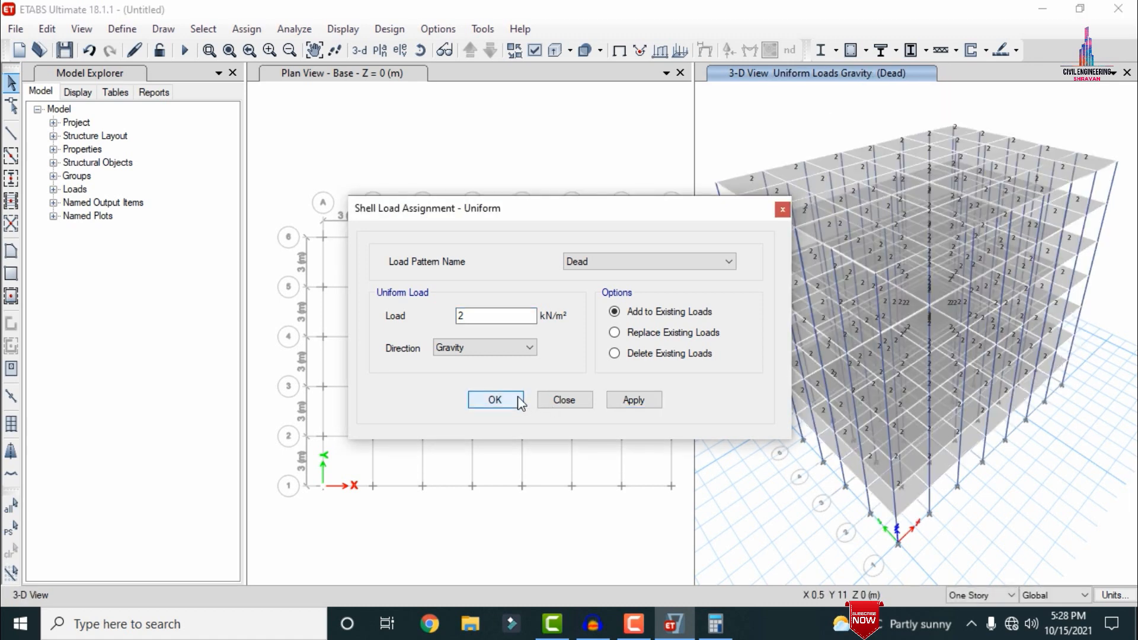
Reselect the S150 slabs and assign them a uniform gravity shell load of 3 kN/m² for the Live pattern, adding to existing loads
left_click(14, 530)
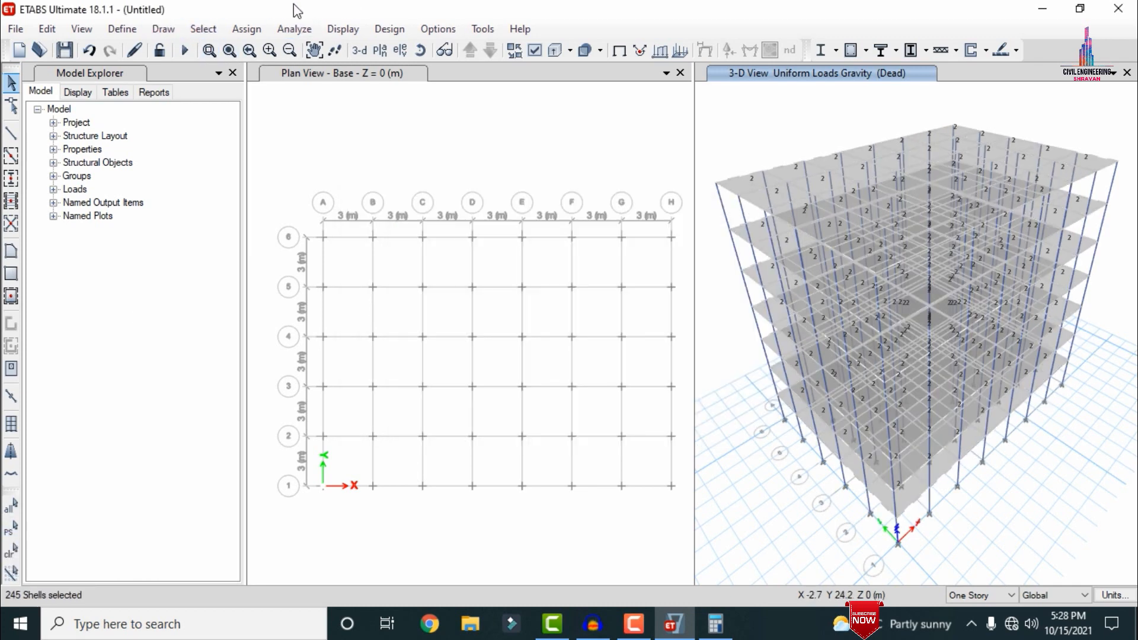
left_click(247, 29)
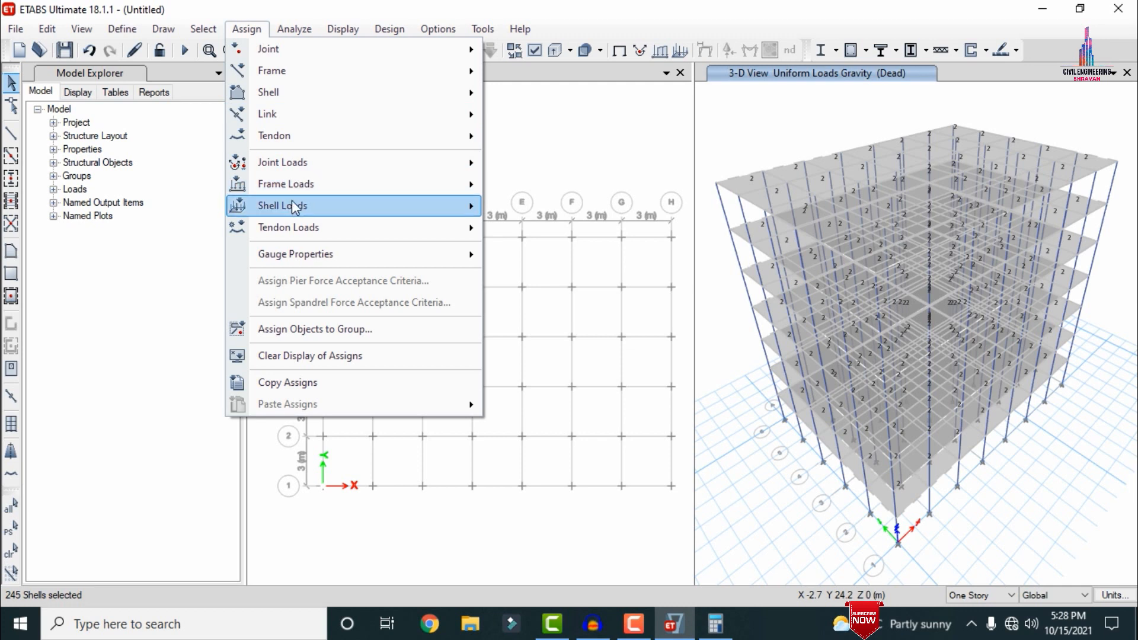
mouse_move(476, 206)
left_click(536, 229)
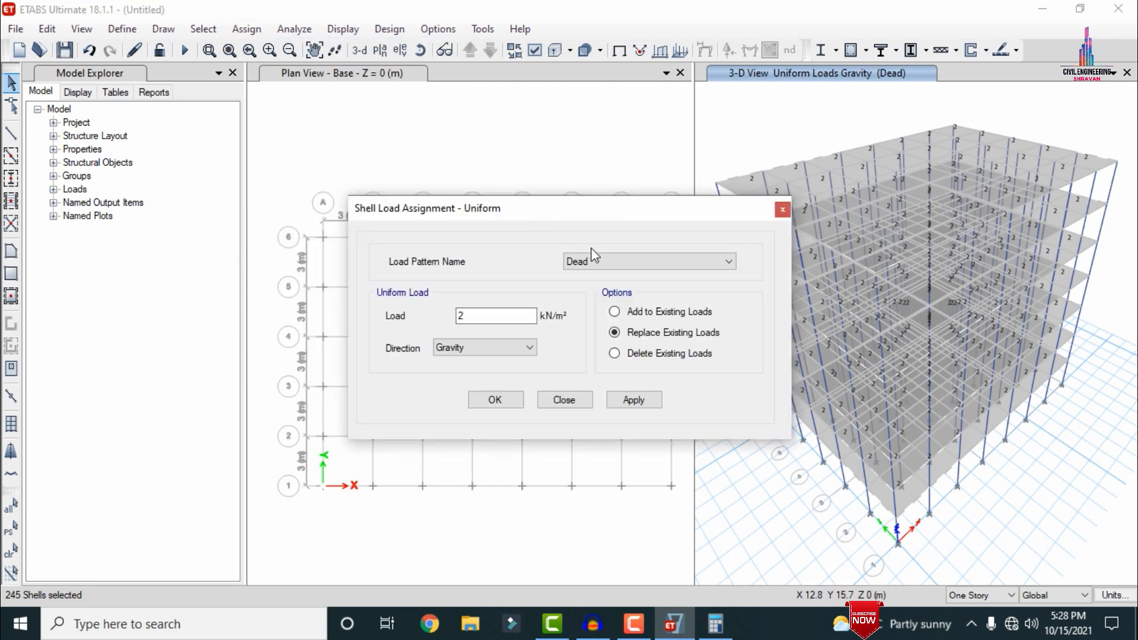
left_click(581, 266)
left_click(578, 288)
left_click(494, 317)
double_click(494, 317)
left_click(638, 400)
left_click(499, 401)
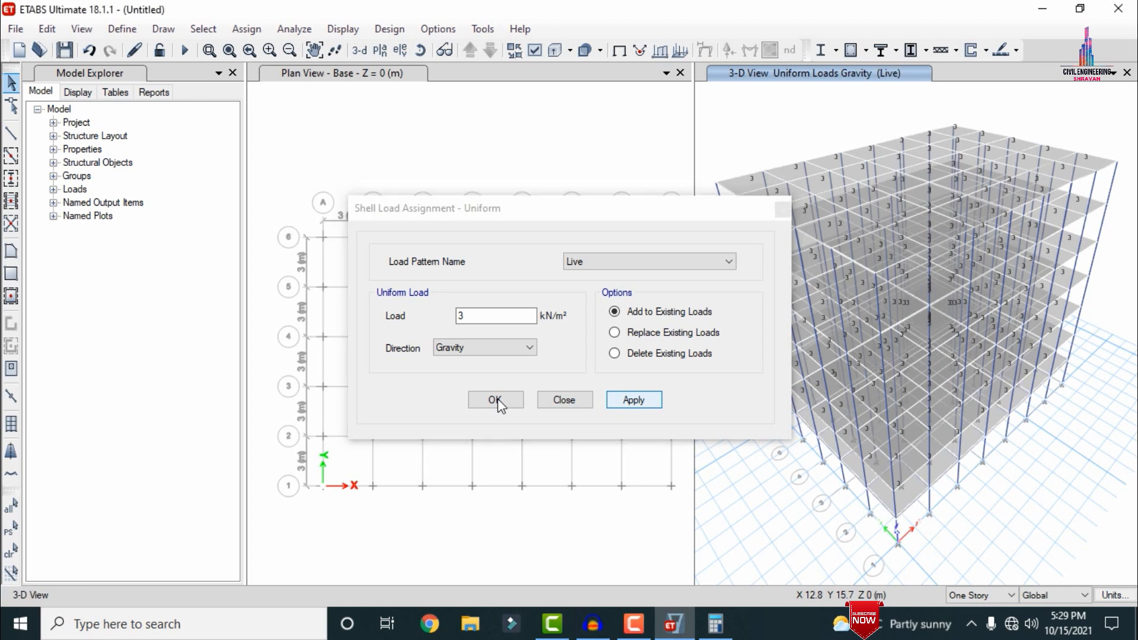
left_click(497, 401)
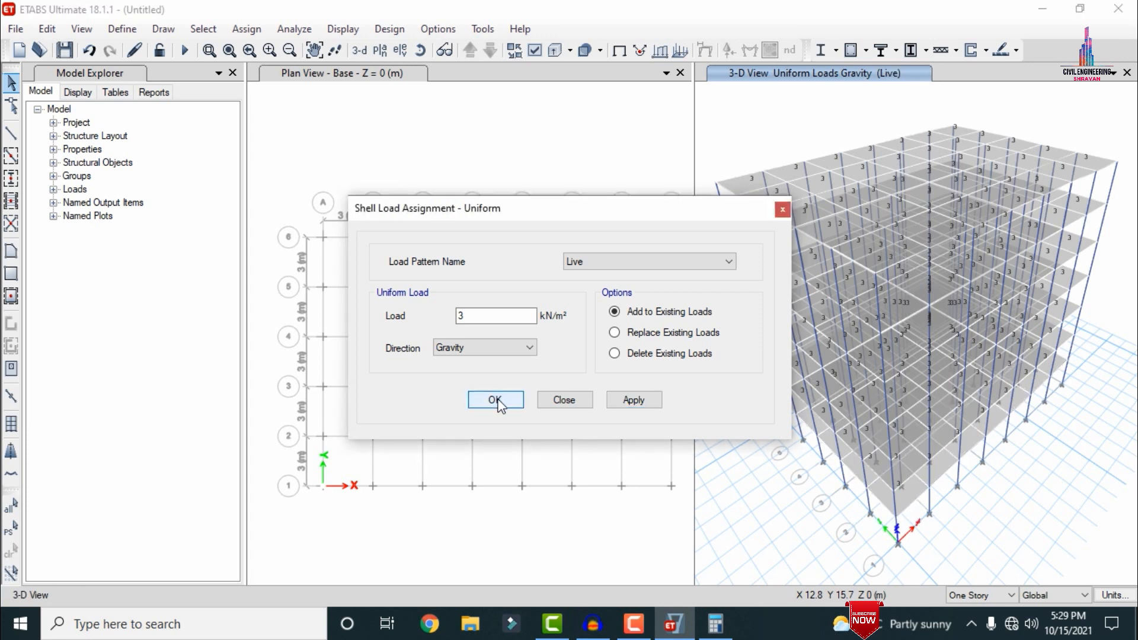
left_click(498, 402)
Show the Story7 plan and add the default load combinations for Concrete Frame Design
left_click(422, 153)
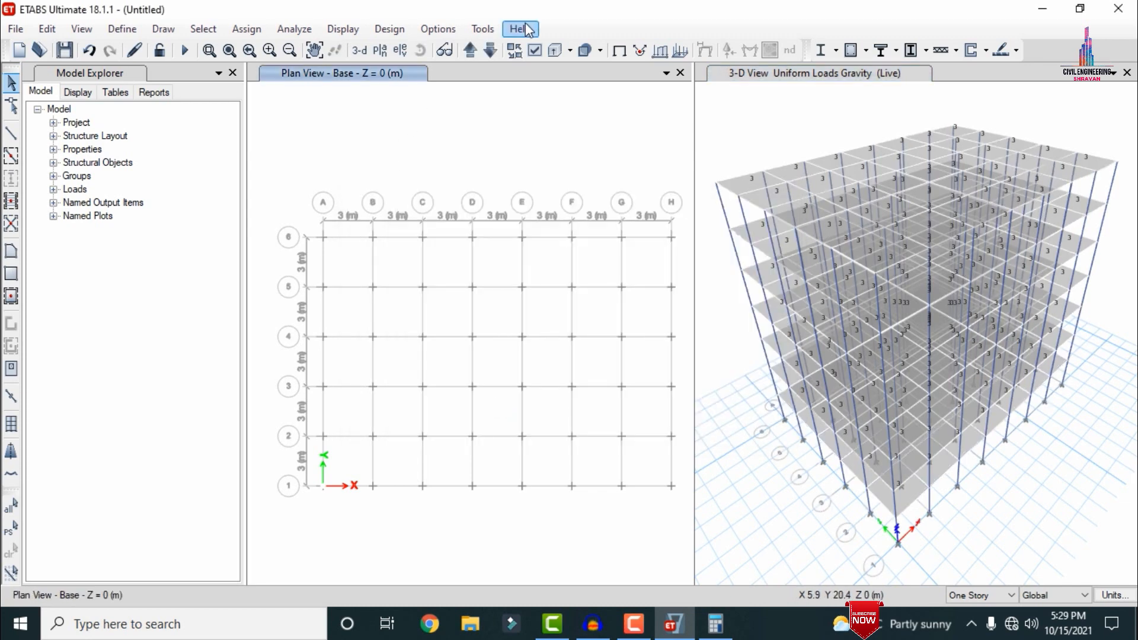
left_click(490, 51)
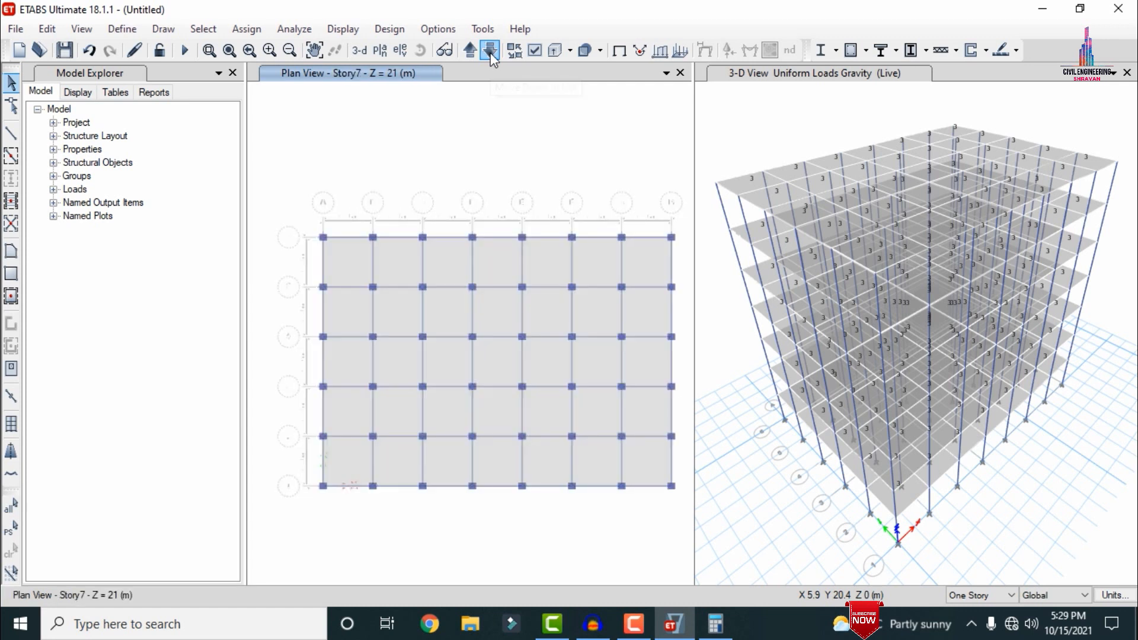
left_click(127, 33)
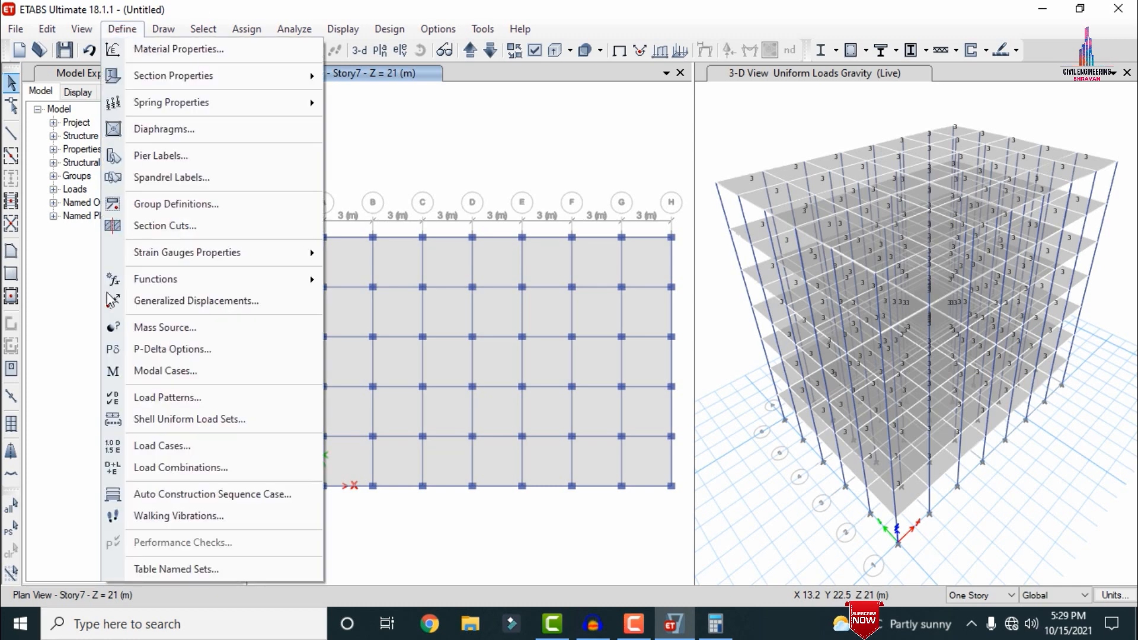
left_click(162, 465)
left_click(663, 350)
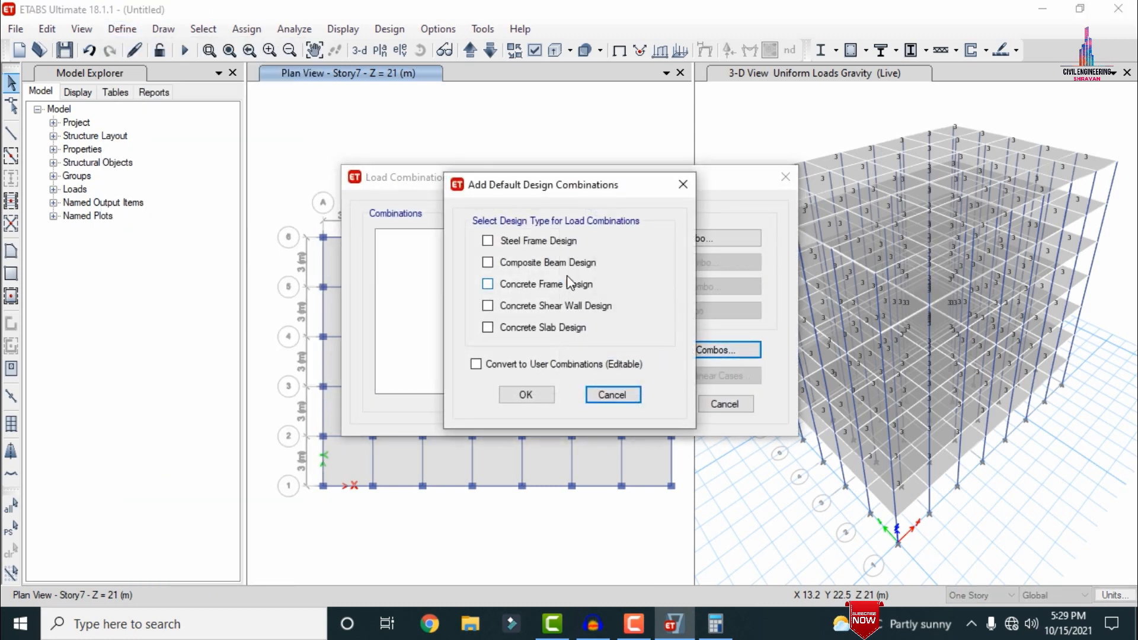
left_click(522, 285)
left_click(525, 394)
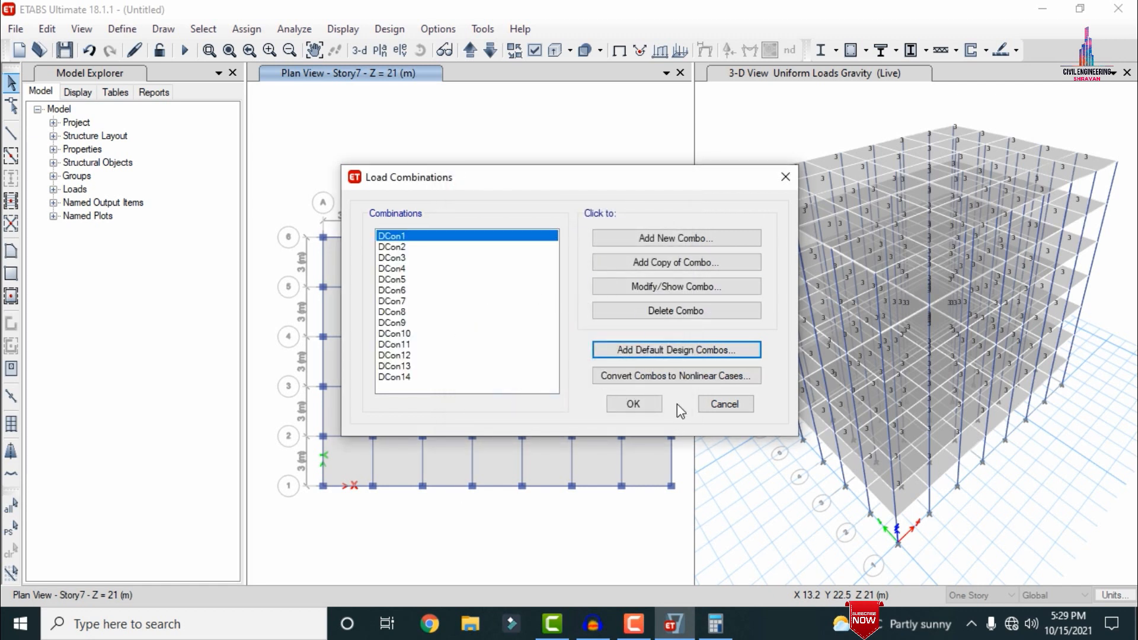
left_click(633, 405)
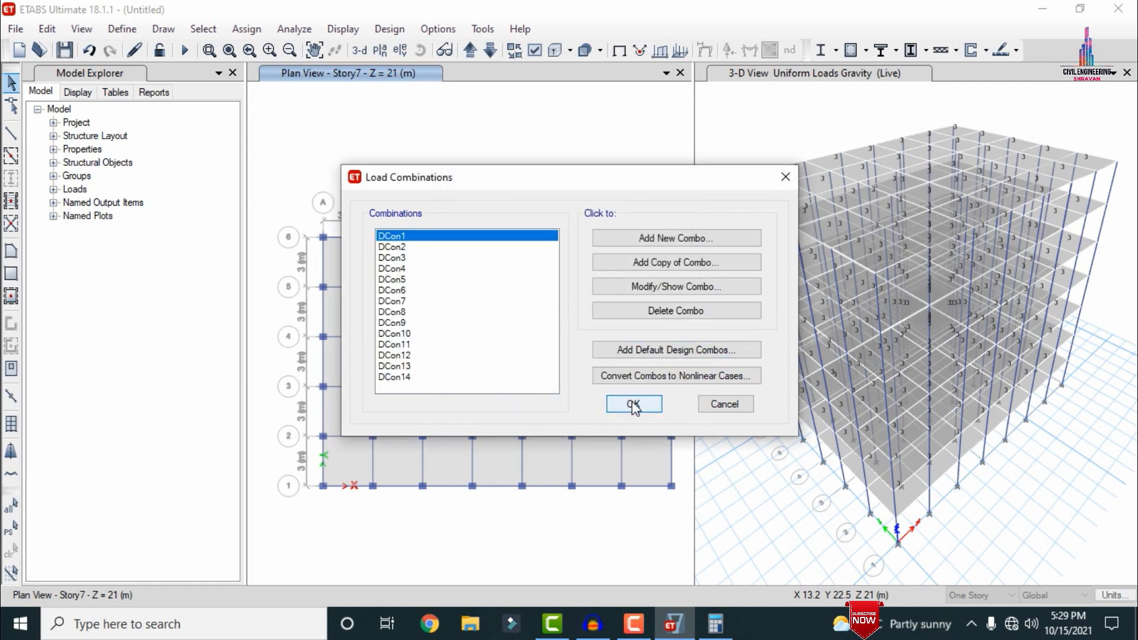
left_click(633, 404)
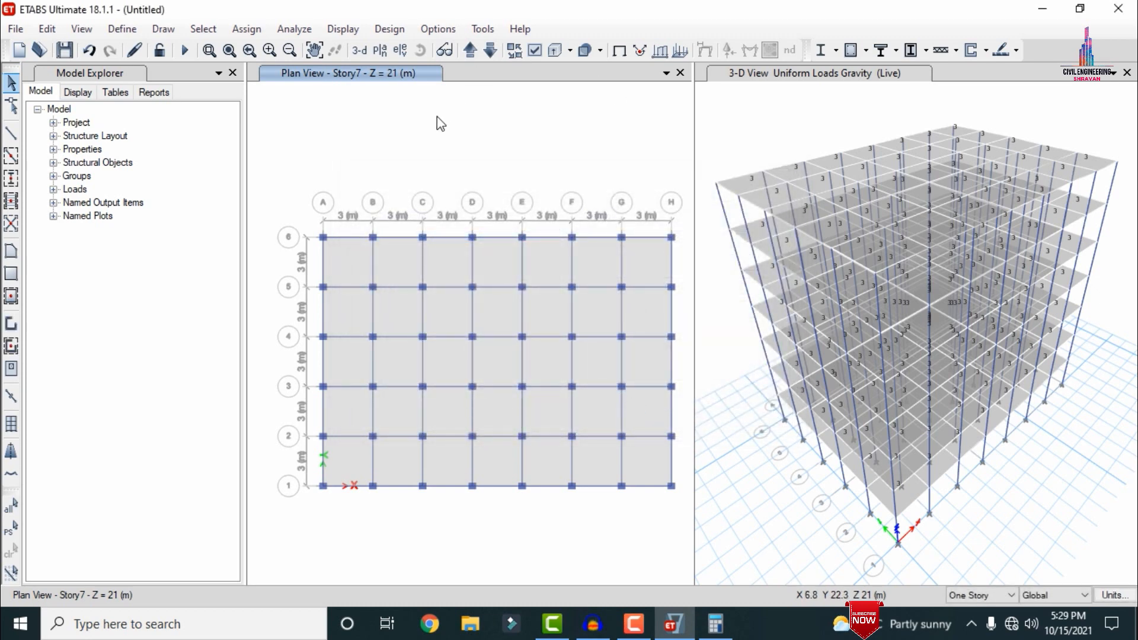
Select all joints on the Base plan and assign fixed restraints, with all translations and rotations restrained
left_click(470, 51)
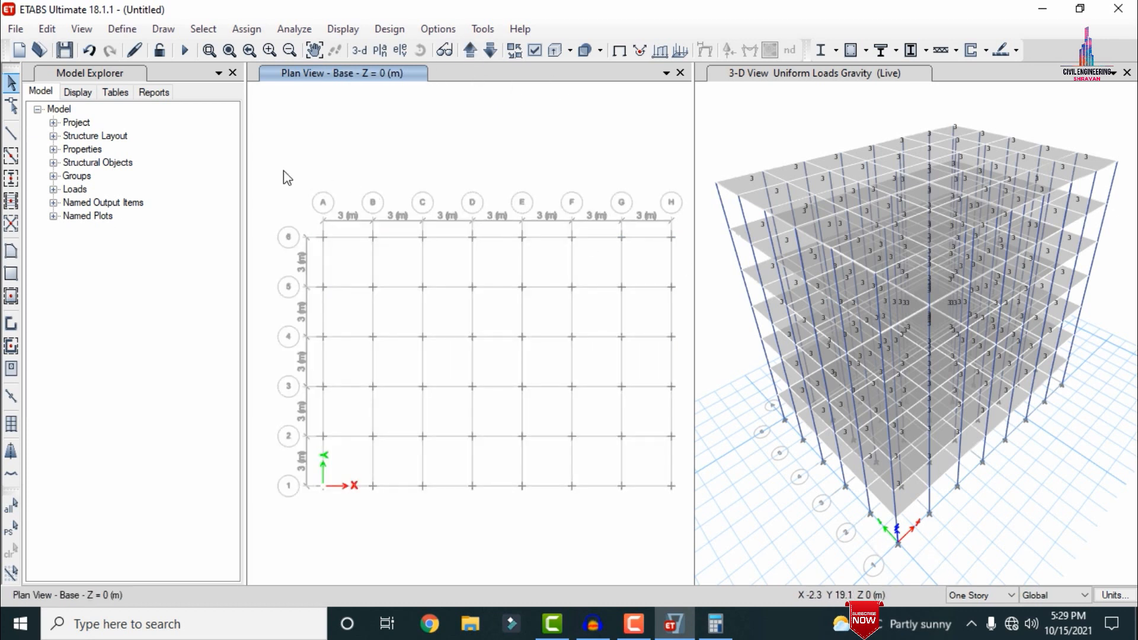
left_click_drag(280, 170, 688, 503)
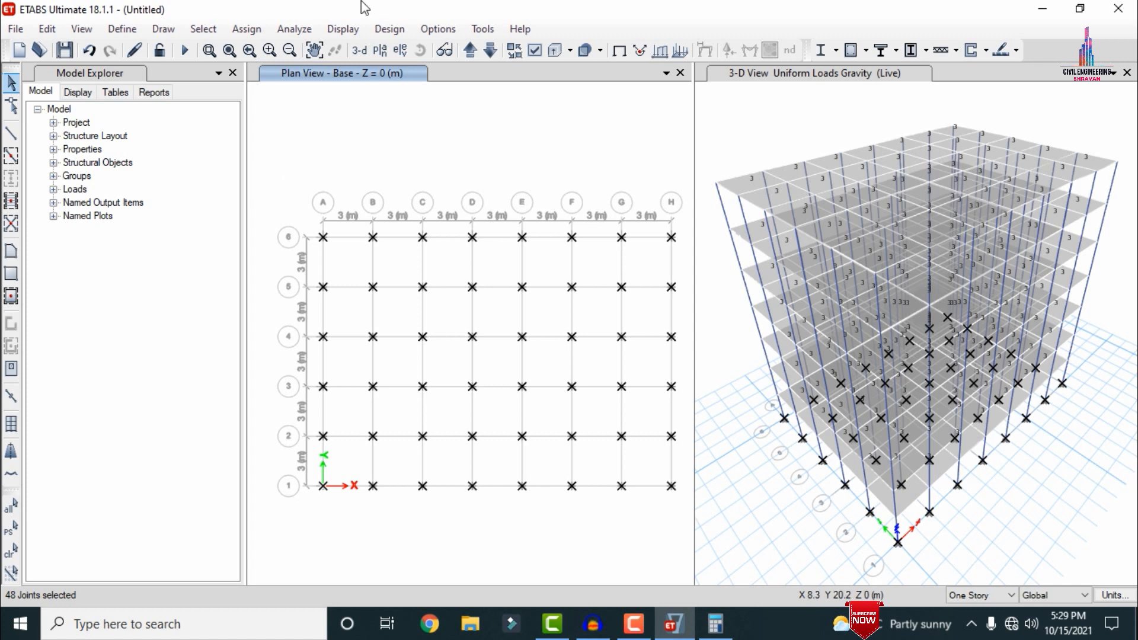
left_click(246, 29)
mouse_move(282, 48)
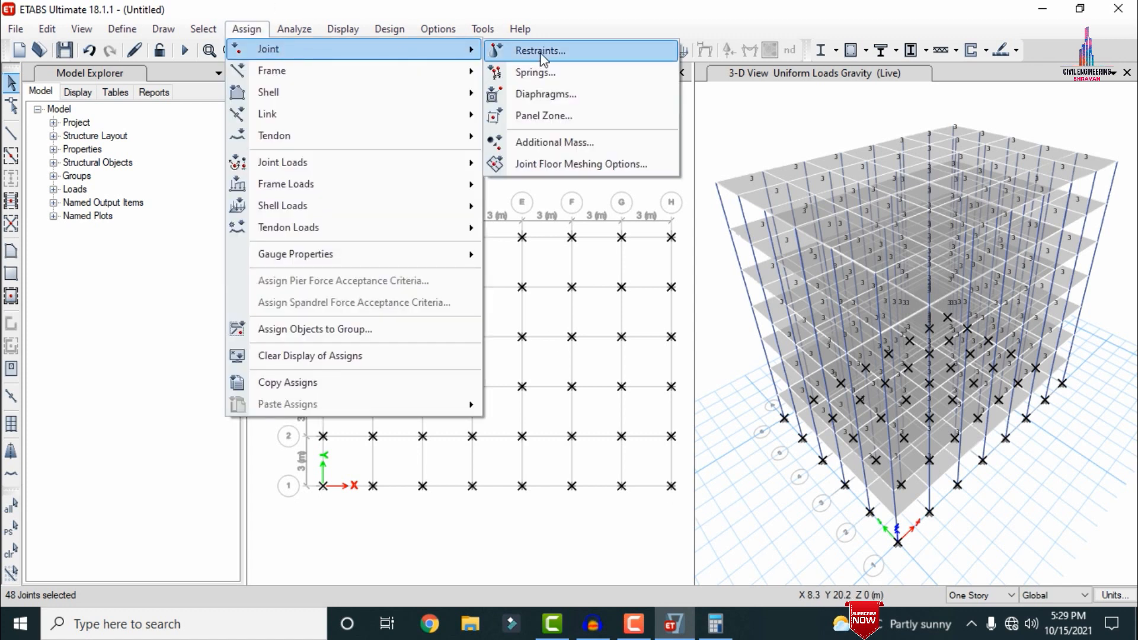
left_click(545, 49)
left_click(508, 361)
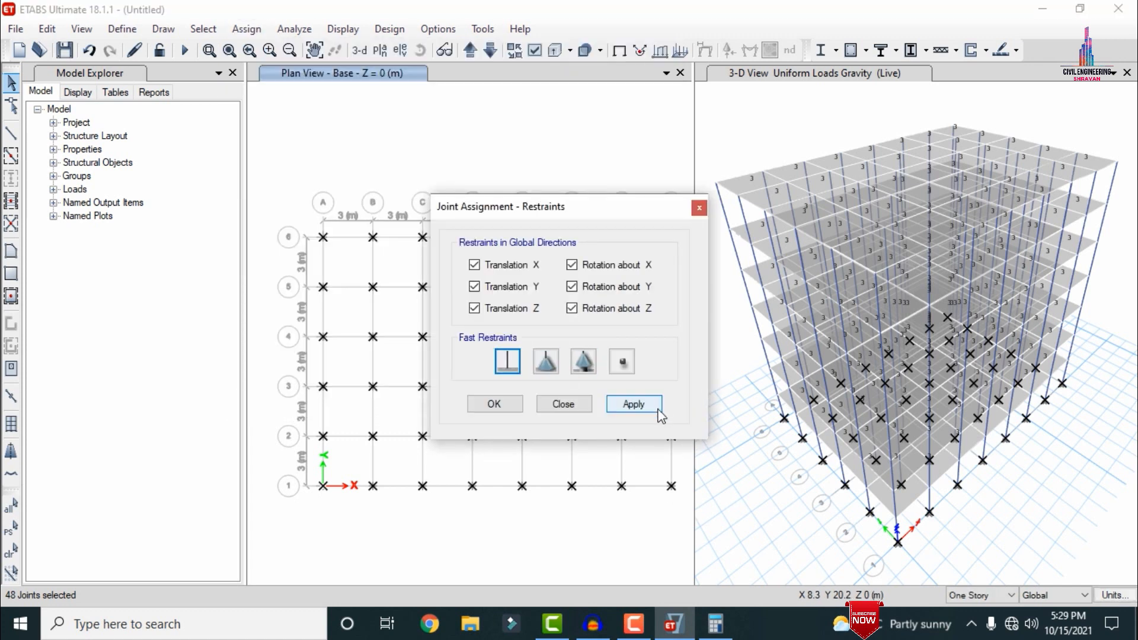
left_click(652, 409)
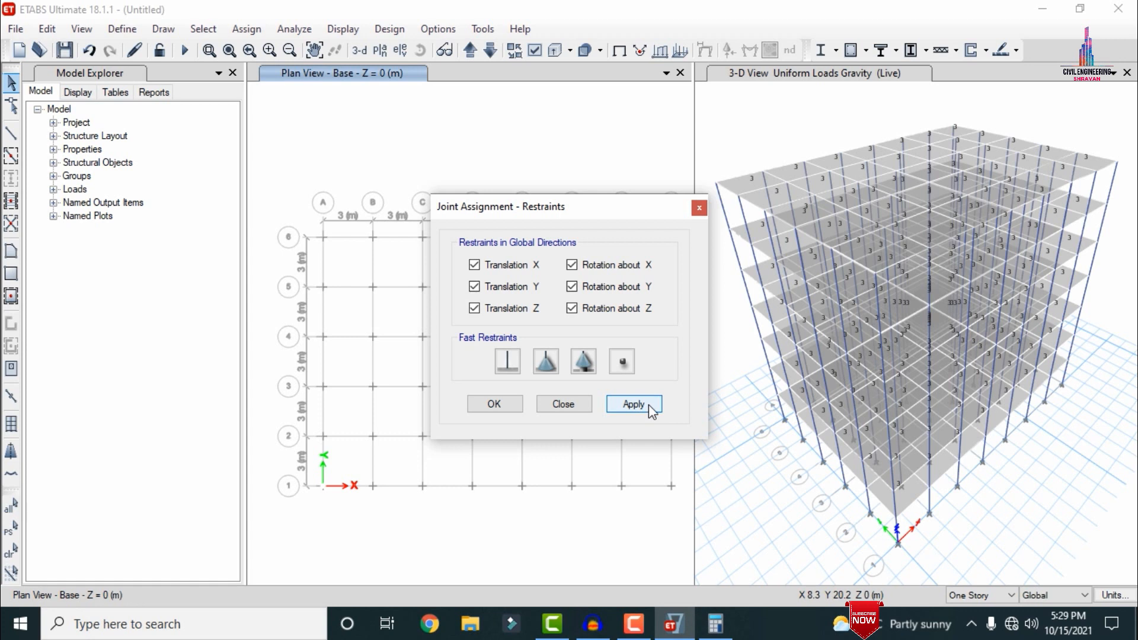
left_click(494, 404)
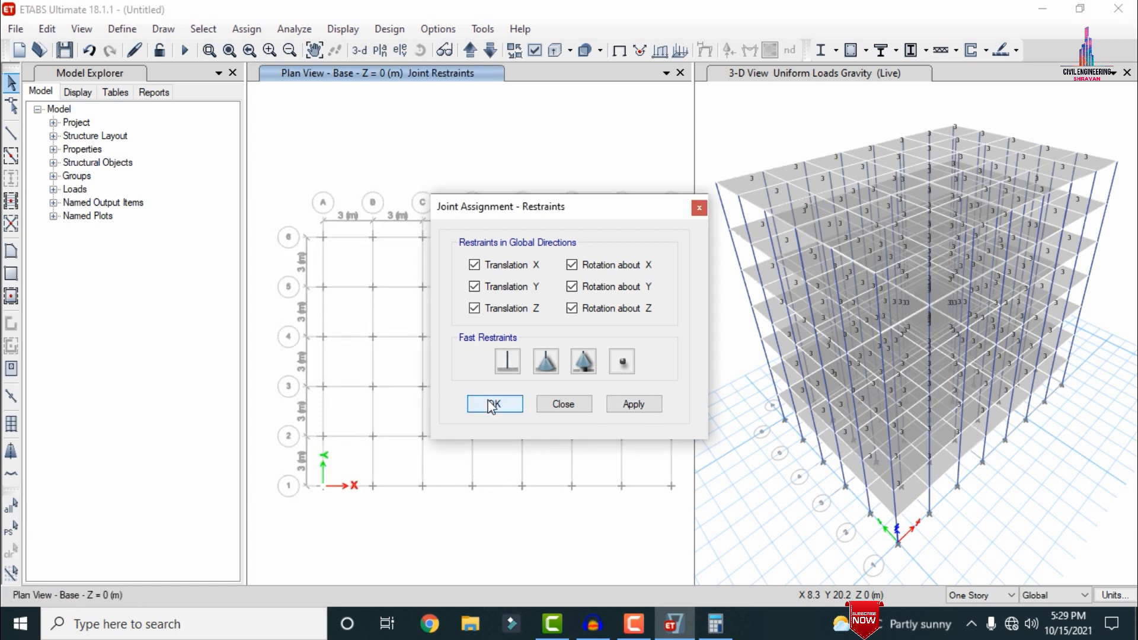
left_click(494, 404)
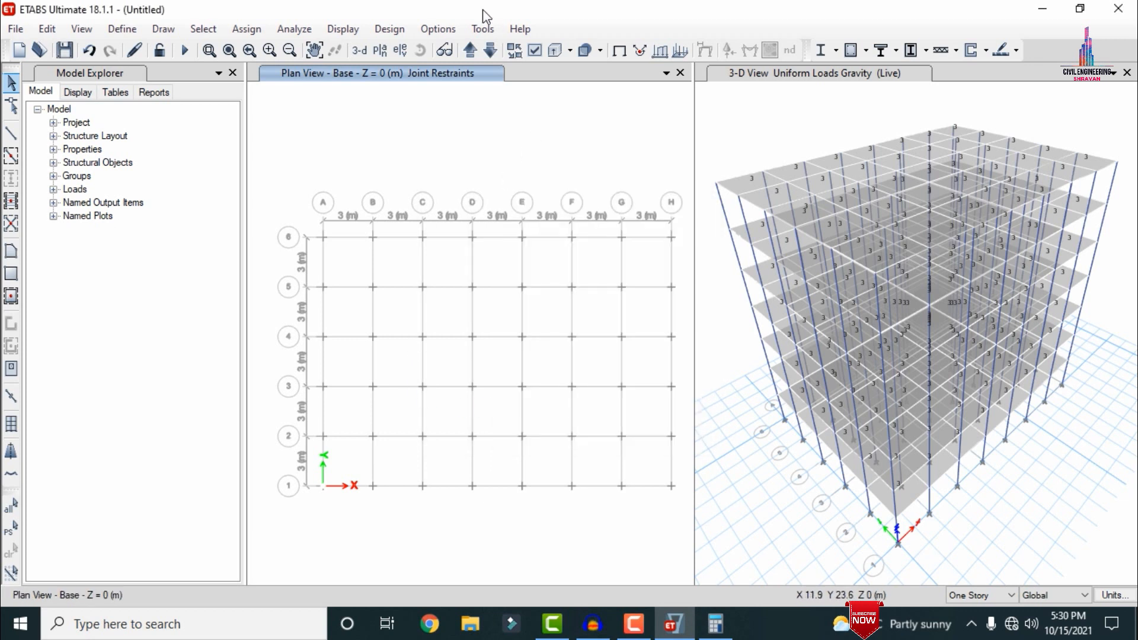
Return to the Story7 plan, select the whole model and assign diaphragm D1 to its joints
left_click(491, 52)
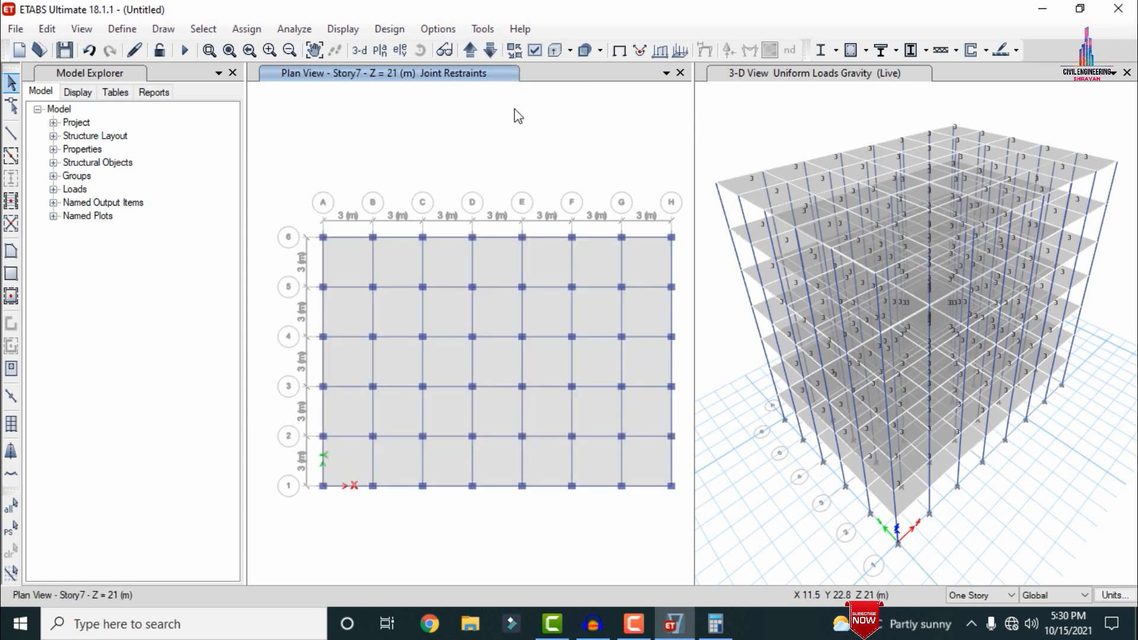
key("ctrl+a")
left_click(251, 31)
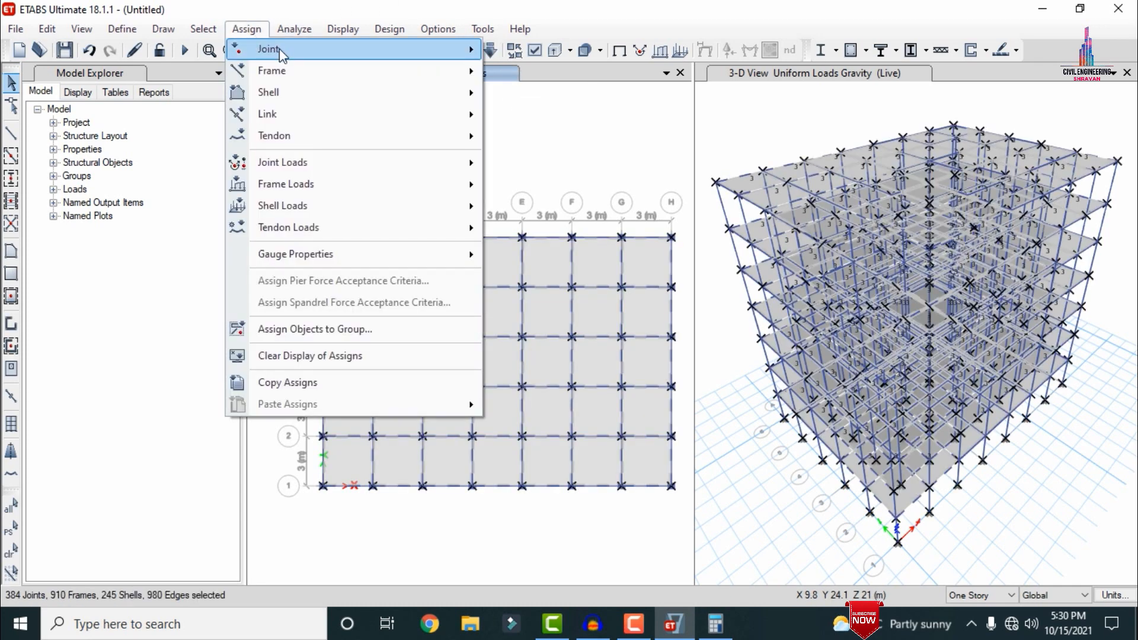
mouse_move(282, 50)
left_click(566, 93)
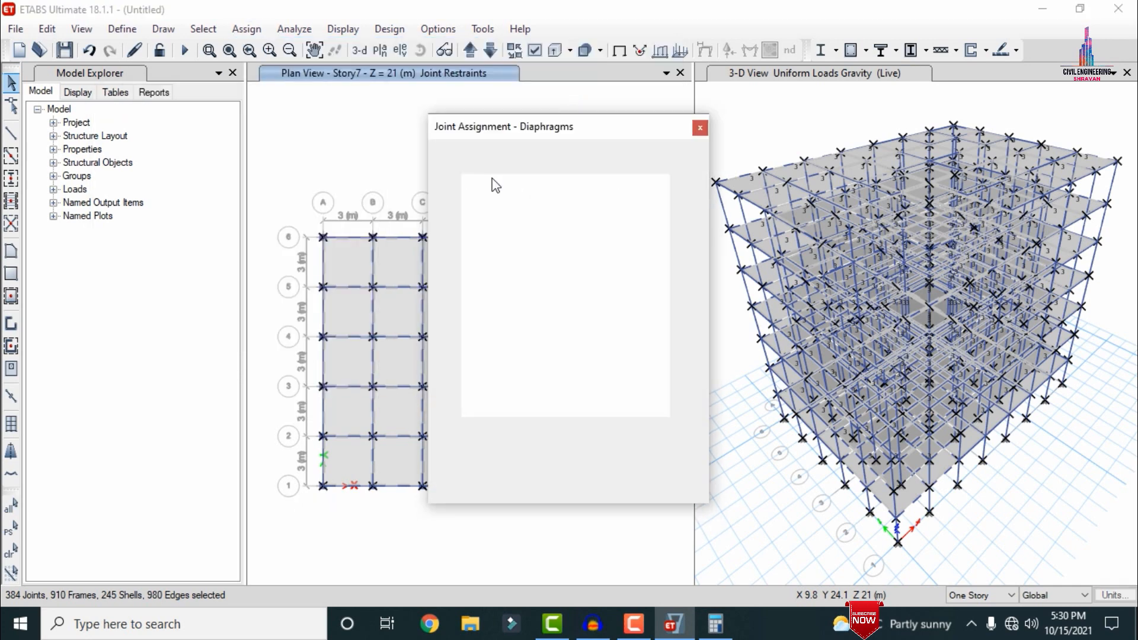
left_click(481, 204)
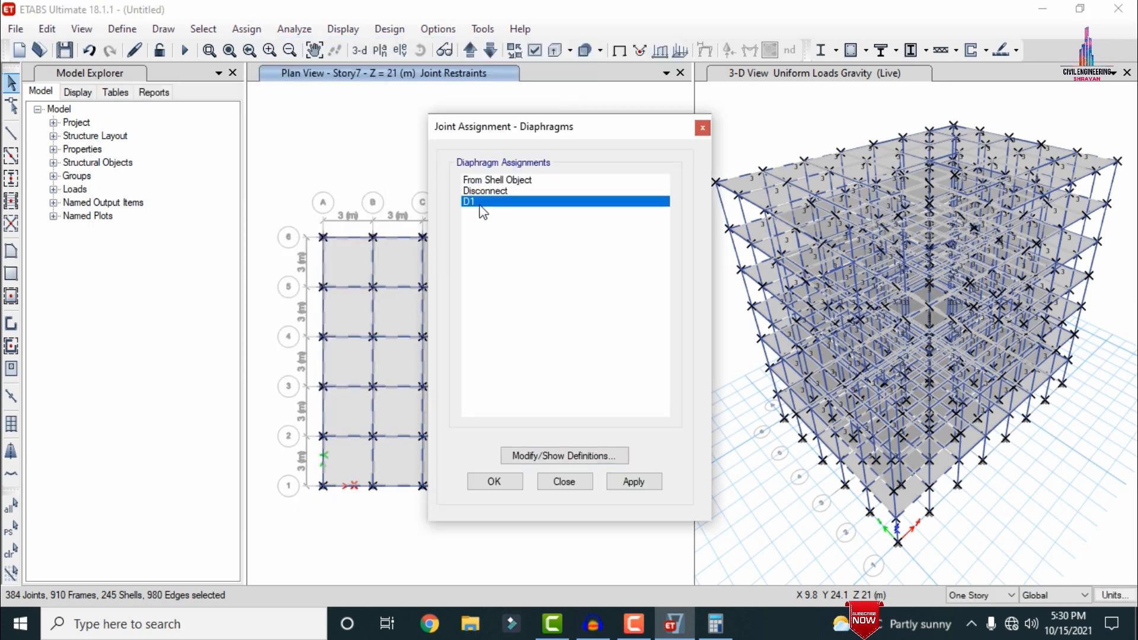
left_click(648, 481)
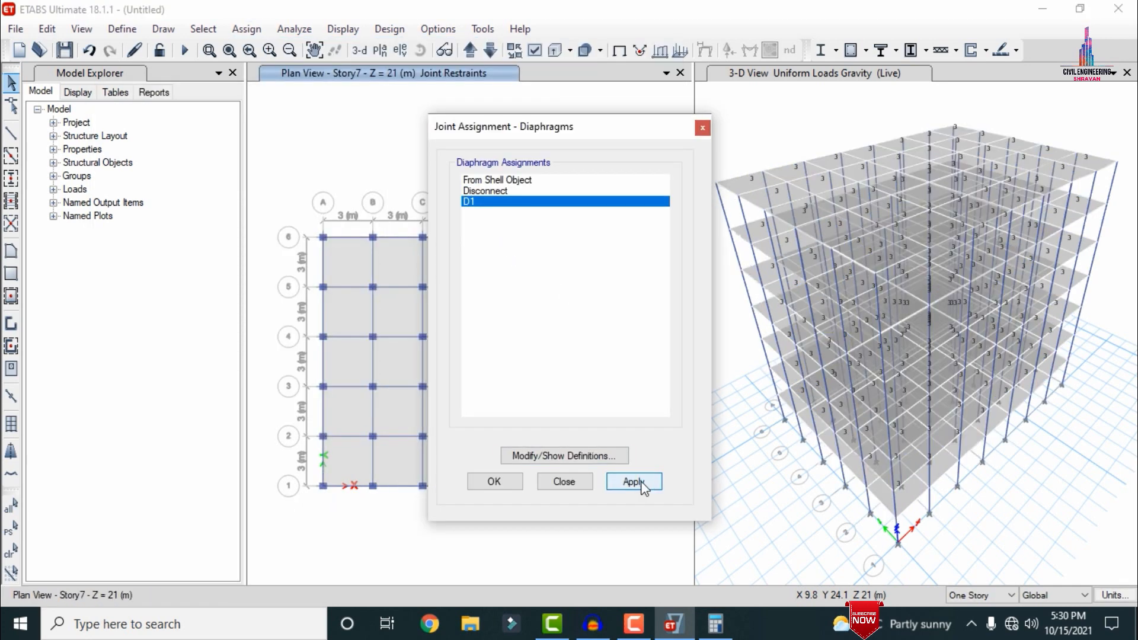
left_click(513, 491)
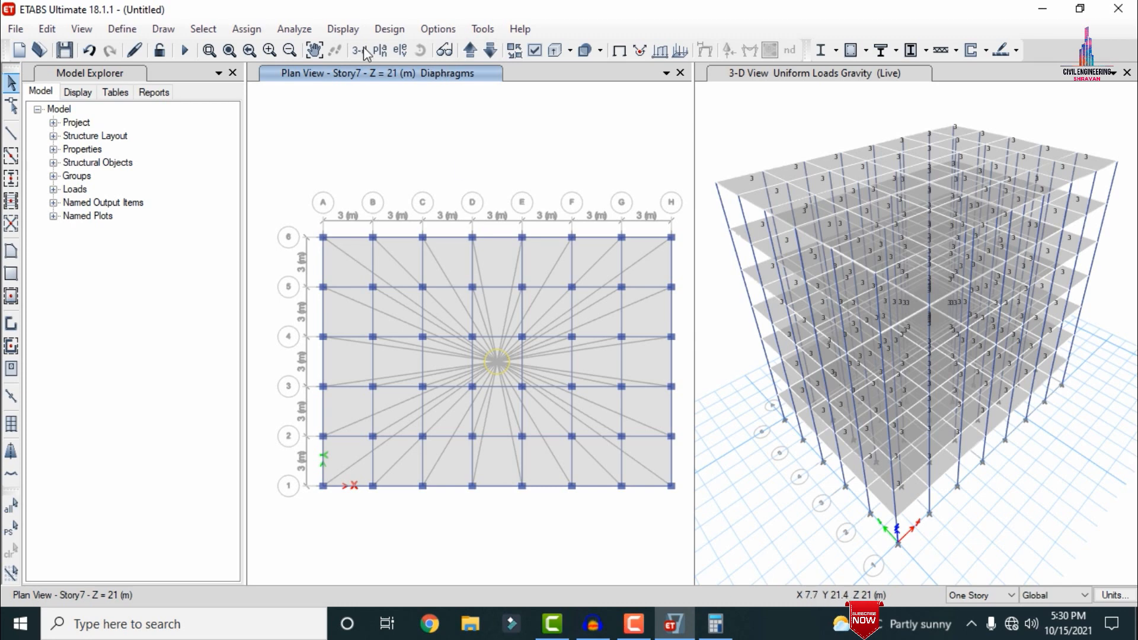
Run a model check that includes Joints/Frames within Tolerance, and close the resulting report
left_click(296, 29)
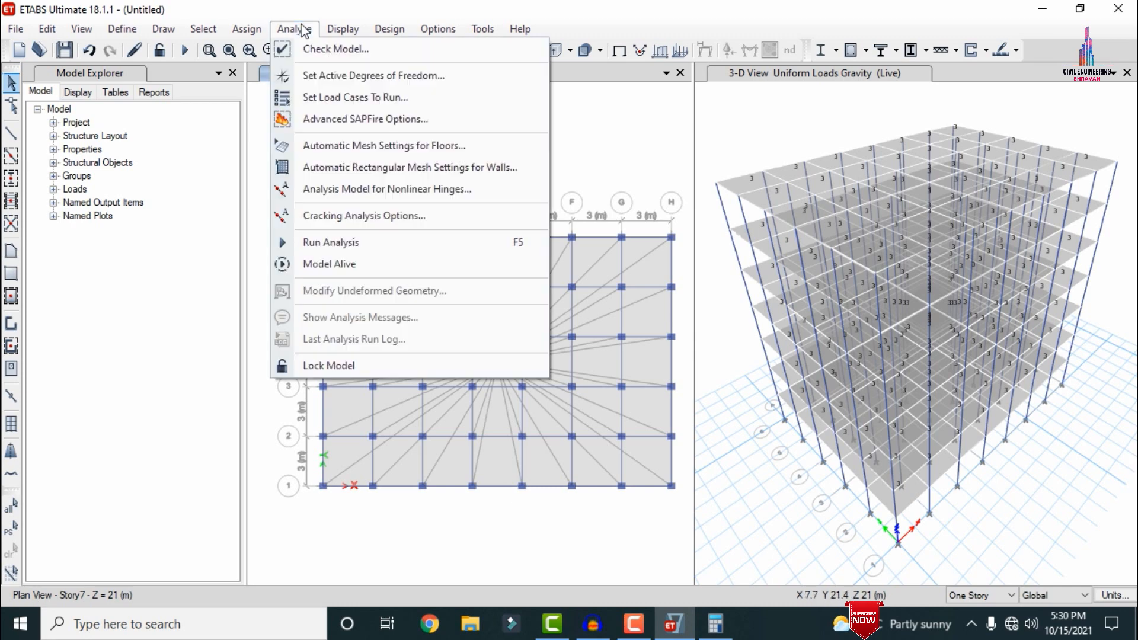
left_click(329, 50)
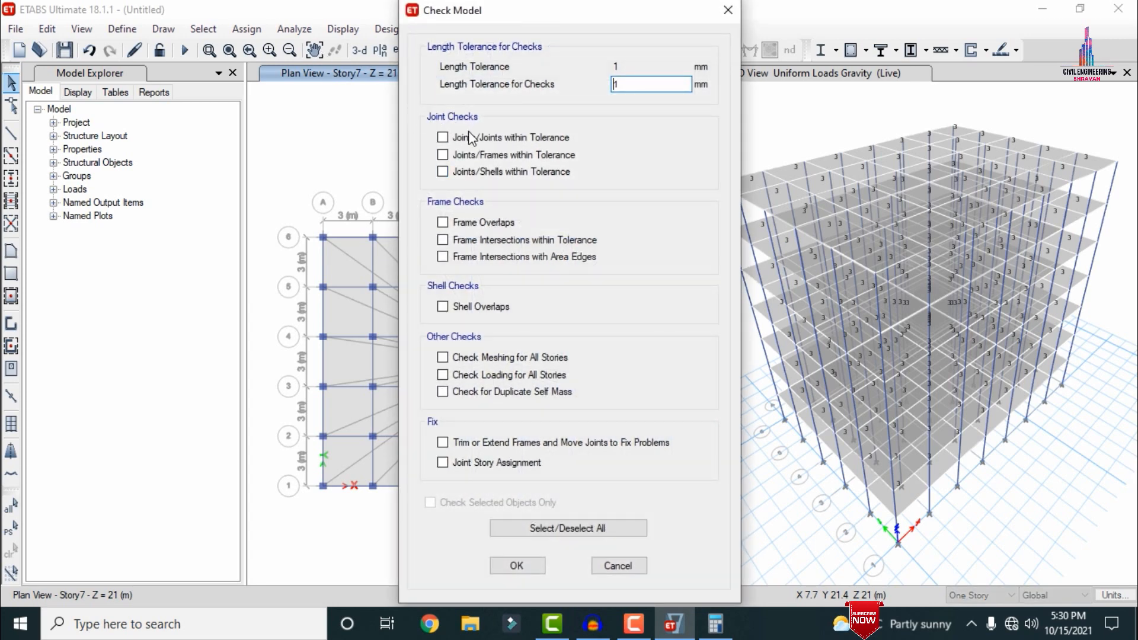
left_click(481, 154)
left_click(511, 566)
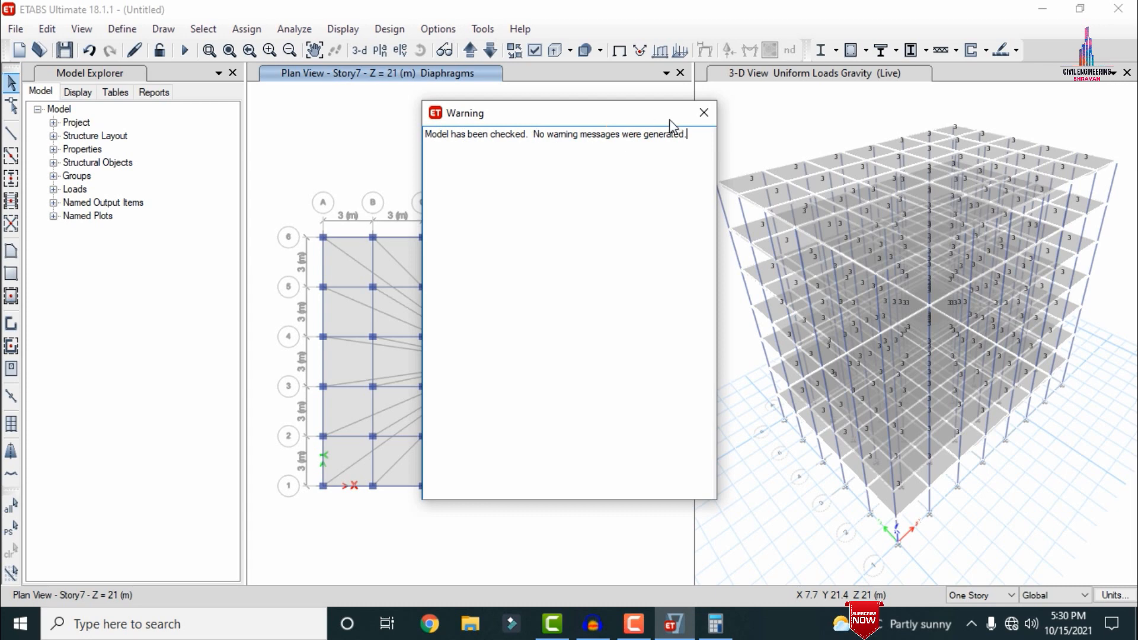
left_click(703, 113)
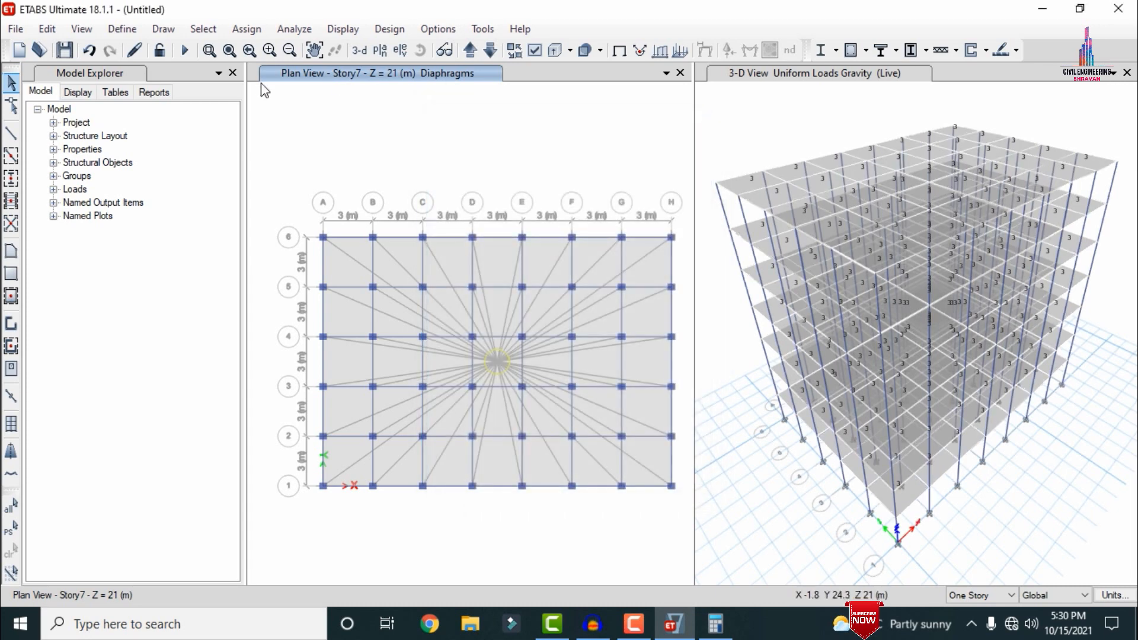
Run the analysis, saving the model file as Wind in the C folder on the Desktop
left_click(291, 29)
left_click(325, 241)
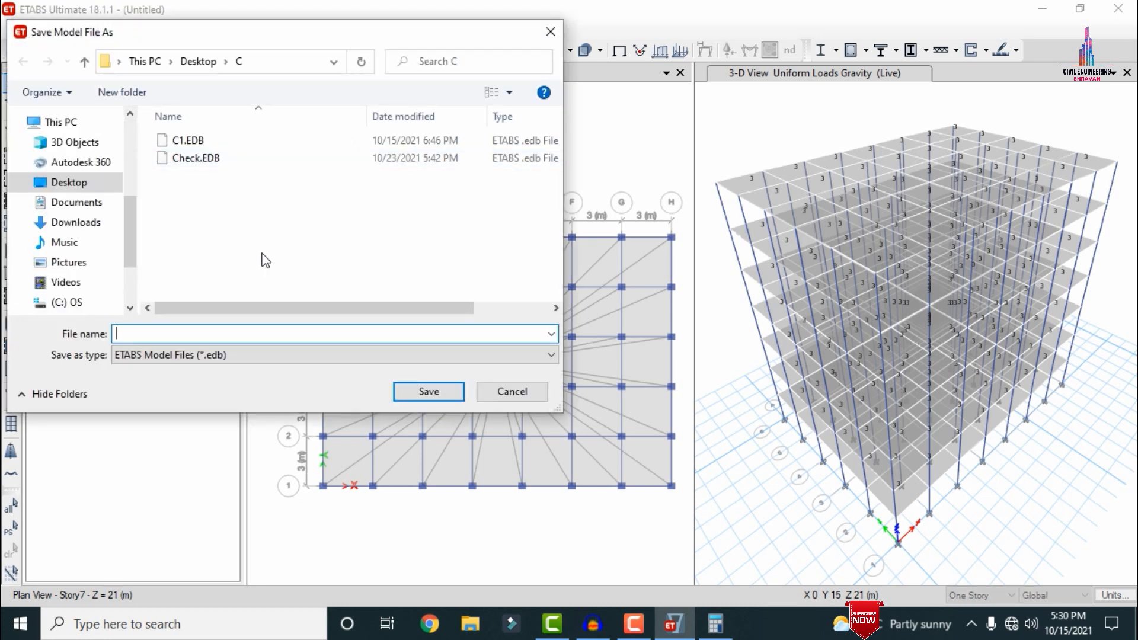
type("Wind")
left_click(426, 391)
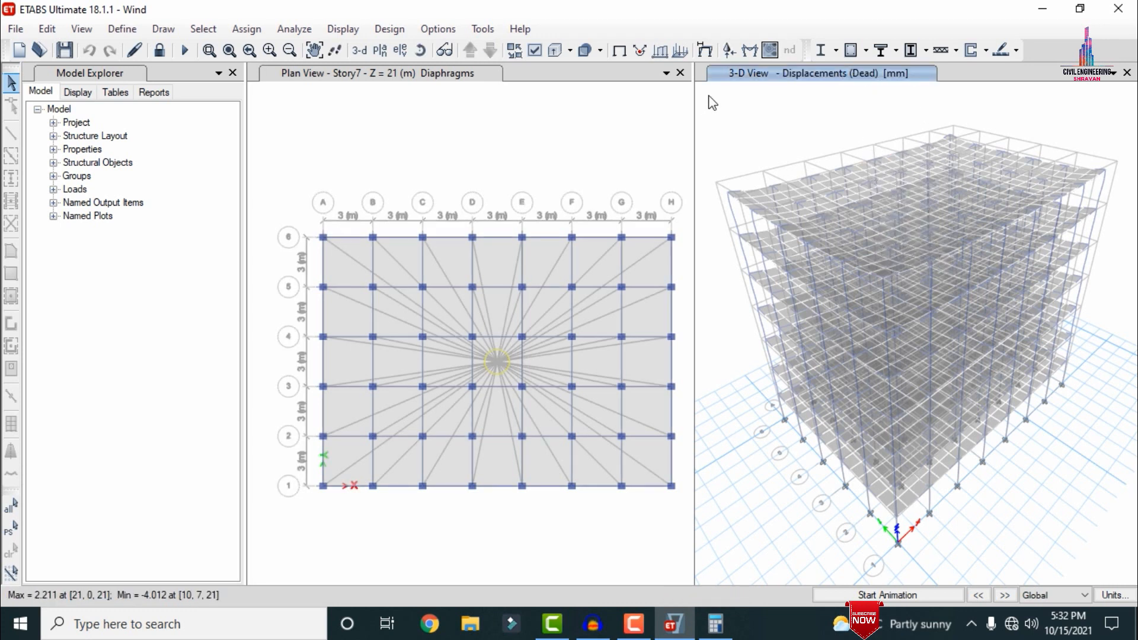
Display the deformed shape for the WX load case in the 3-D view with automatic scaling
left_click(329, 34)
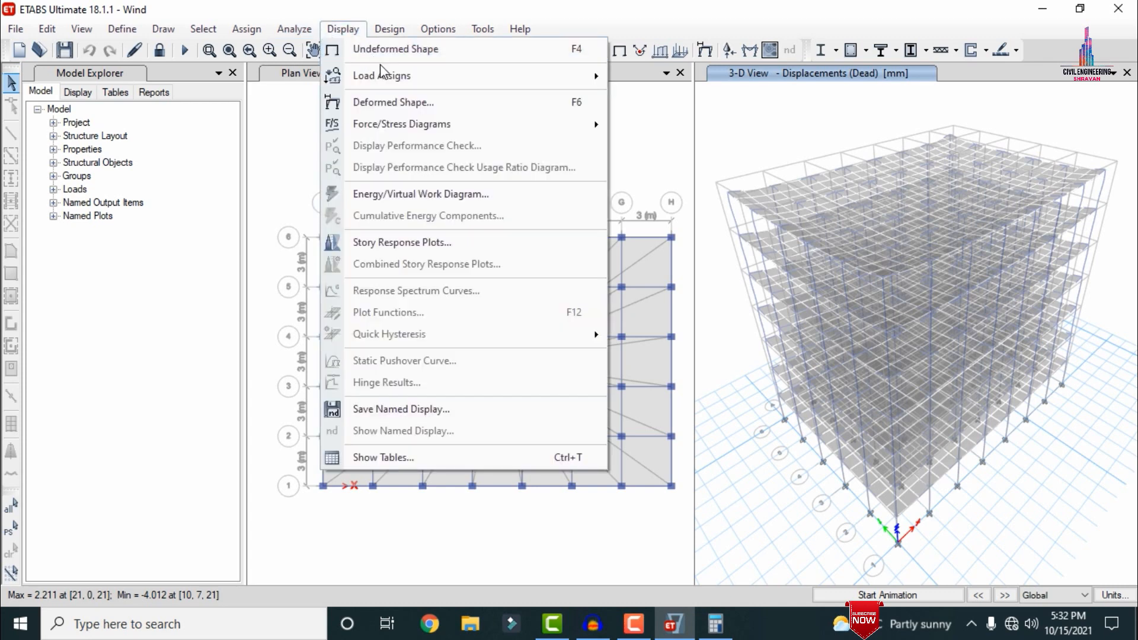
left_click(405, 98)
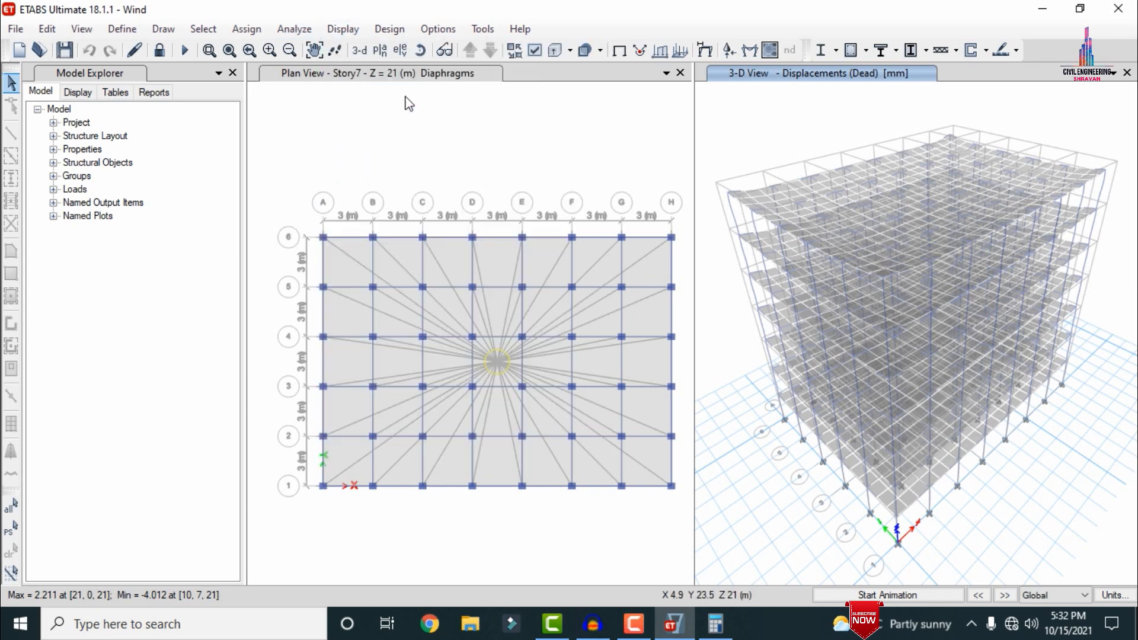
left_click(522, 100)
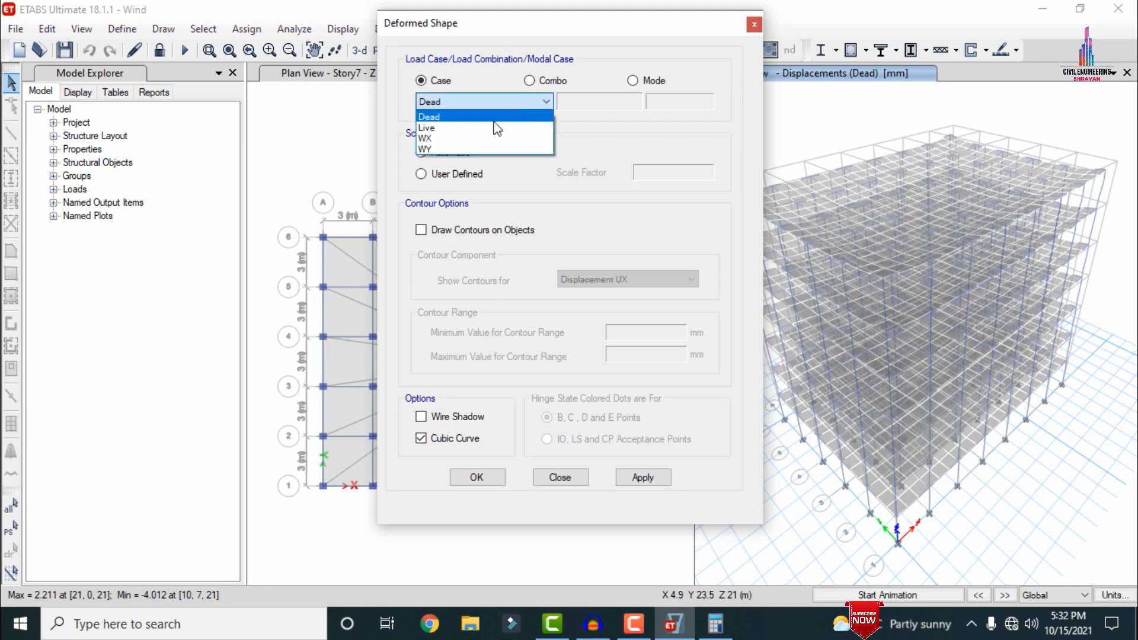
left_click(476, 135)
left_click(645, 478)
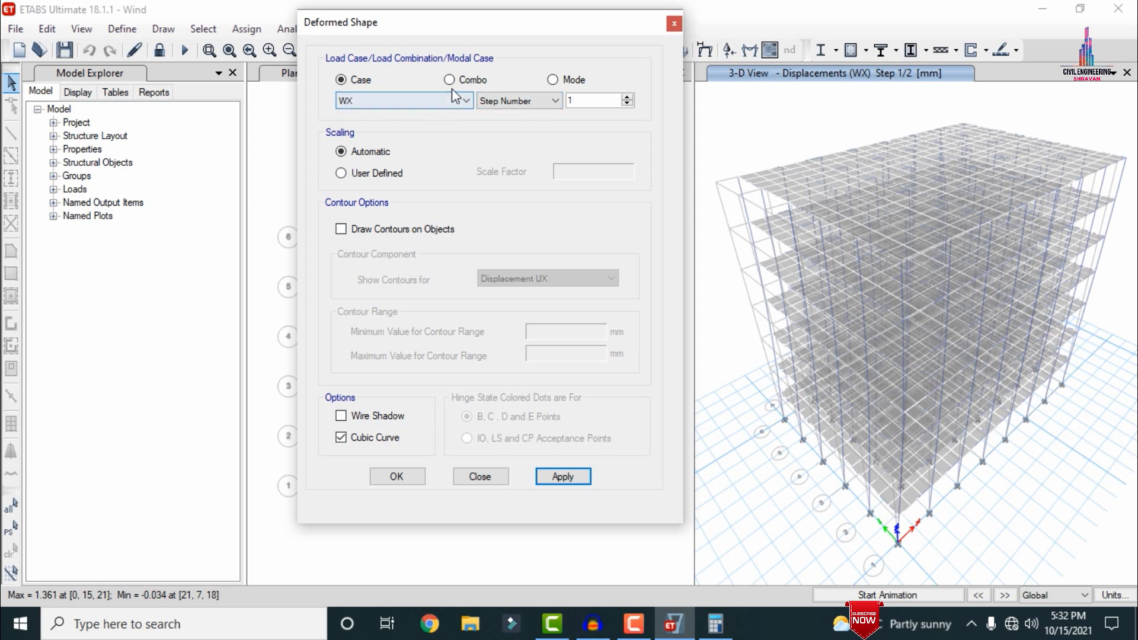
Display the deformed shape at step number 2 for load case WX and for WY, and close the deformed shape settings
left_click(606, 100)
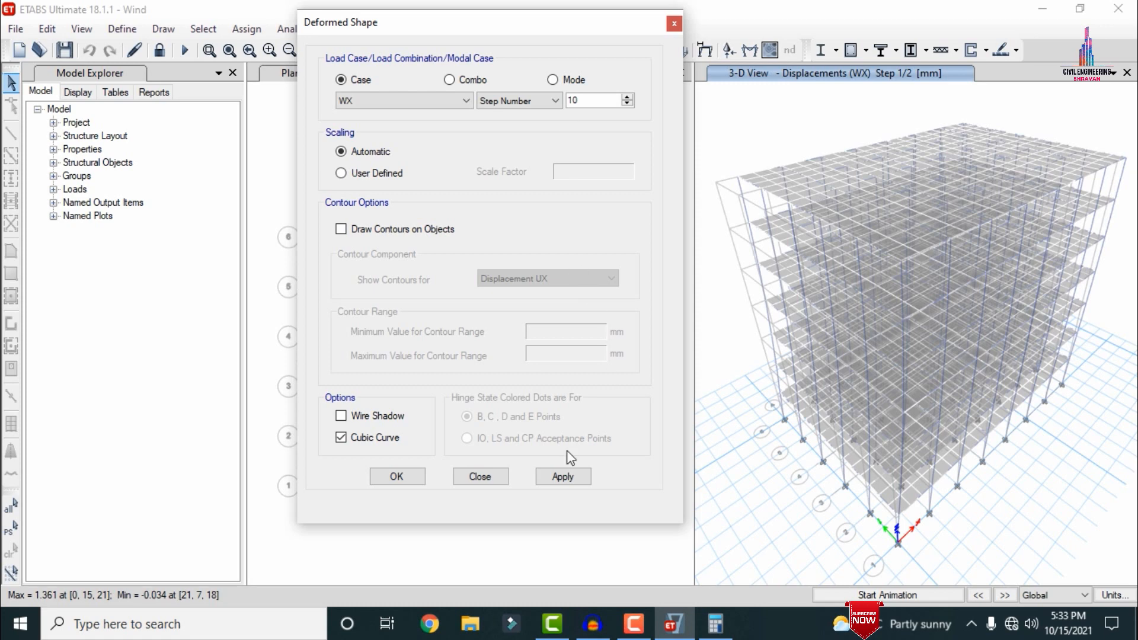
left_click(557, 478)
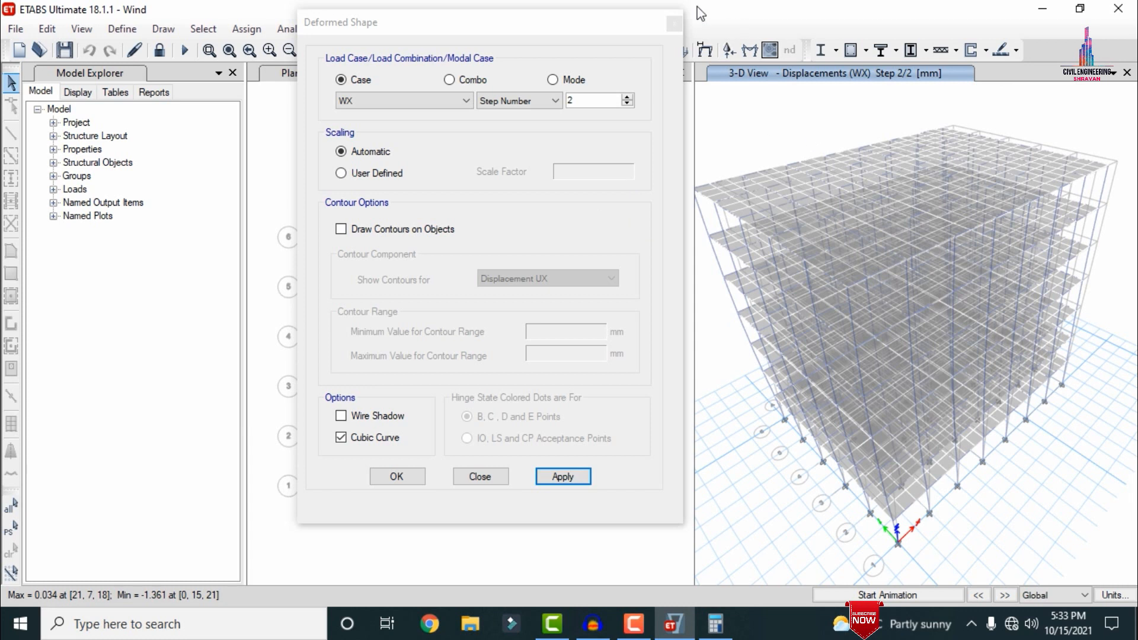
left_click(403, 101)
left_click(364, 149)
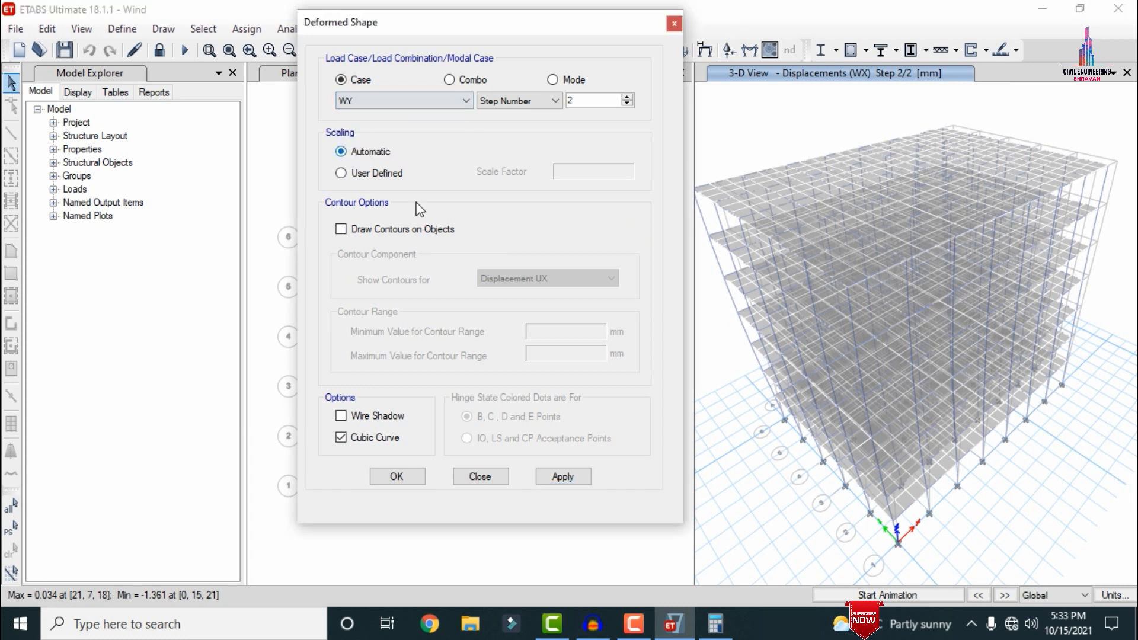
left_click(578, 476)
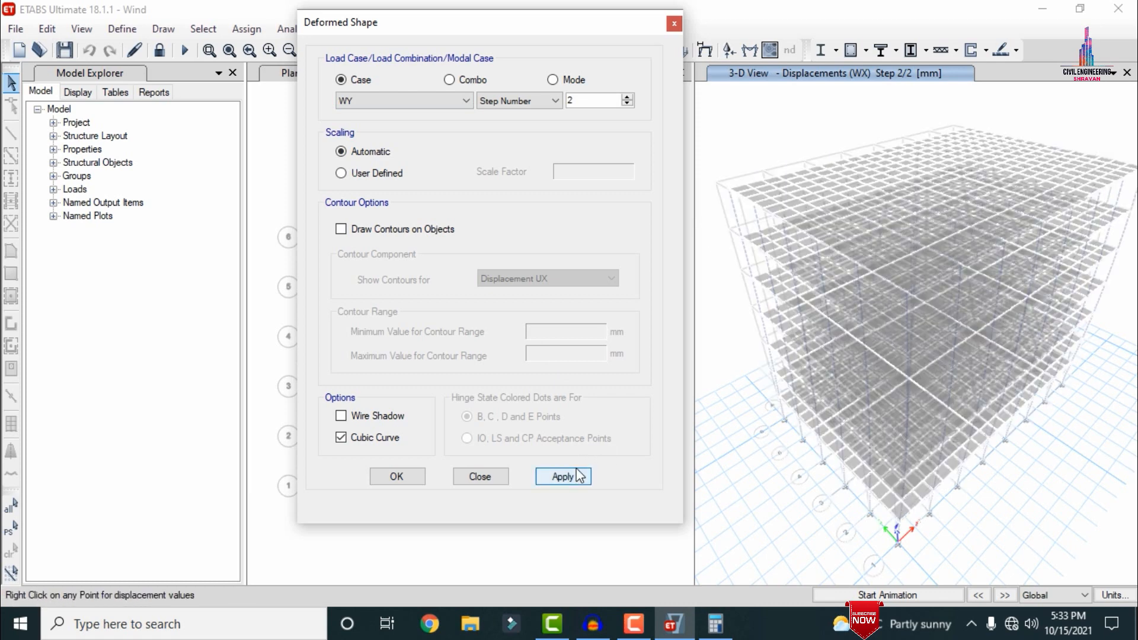
left_click(674, 25)
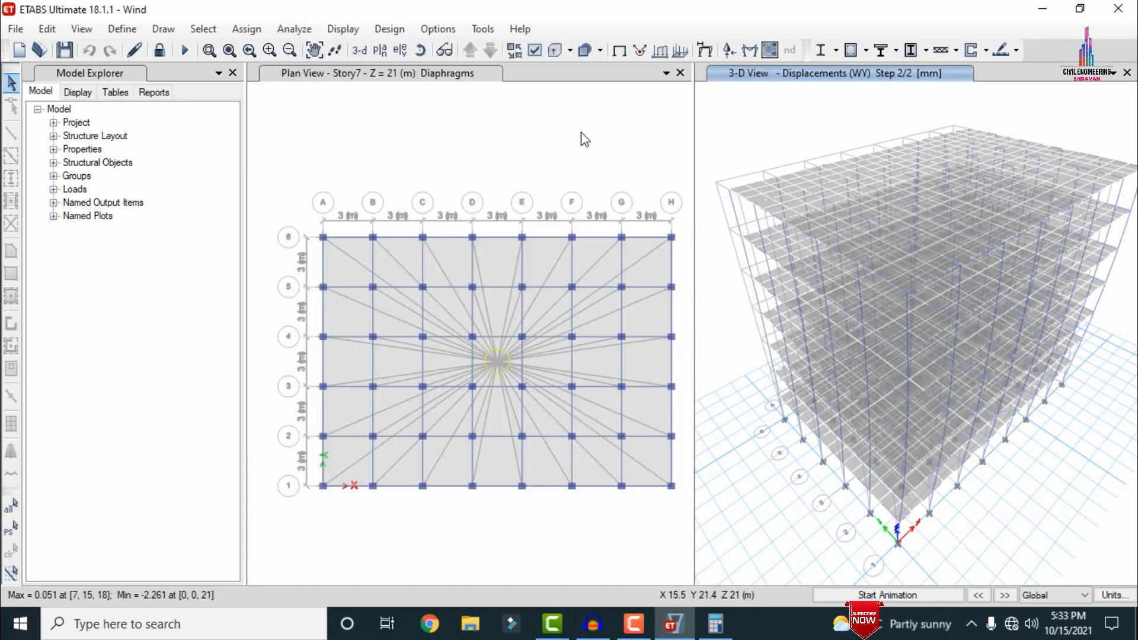
Display the frame Shear 2-2 diagram for load case WX at step number 1 in the 3-D view
left_click(335, 29)
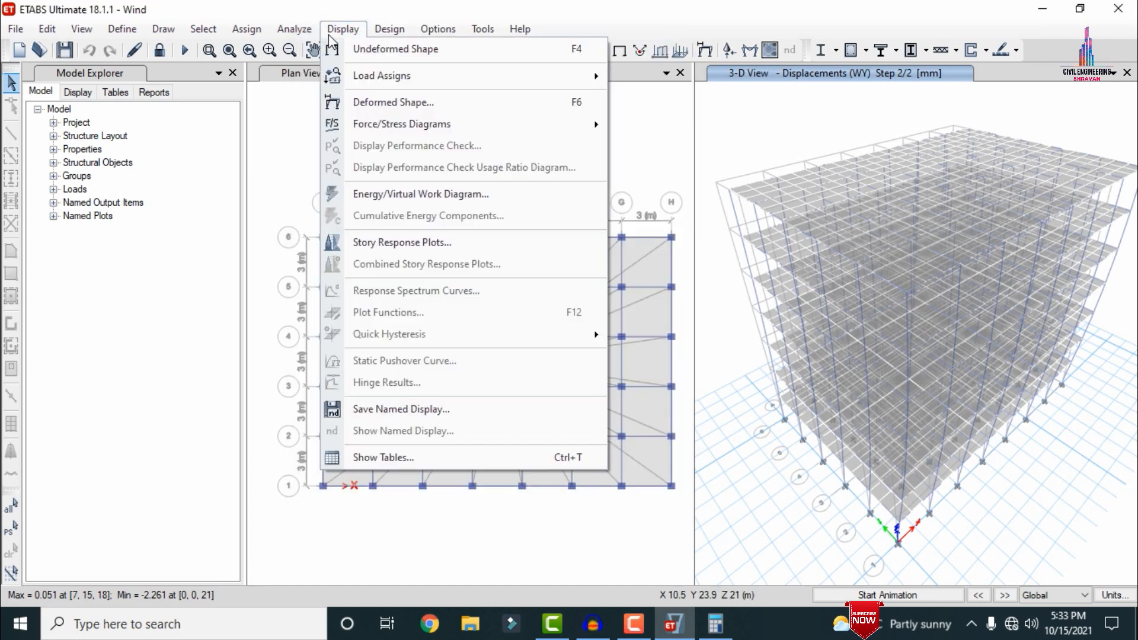
mouse_move(379, 133)
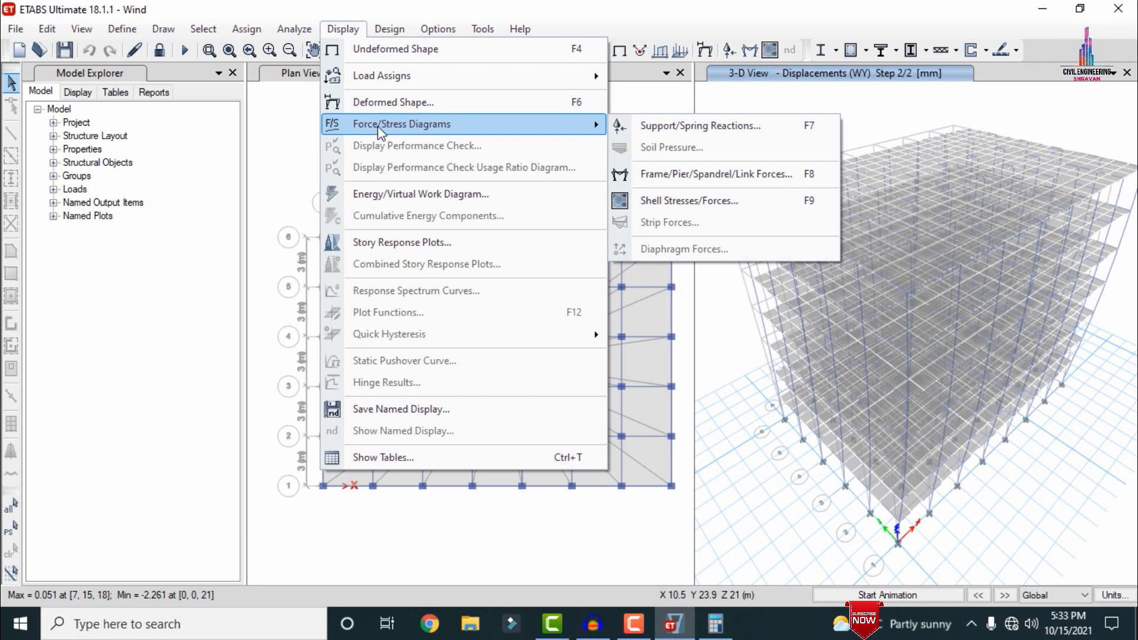
left_click(635, 173)
left_click(532, 161)
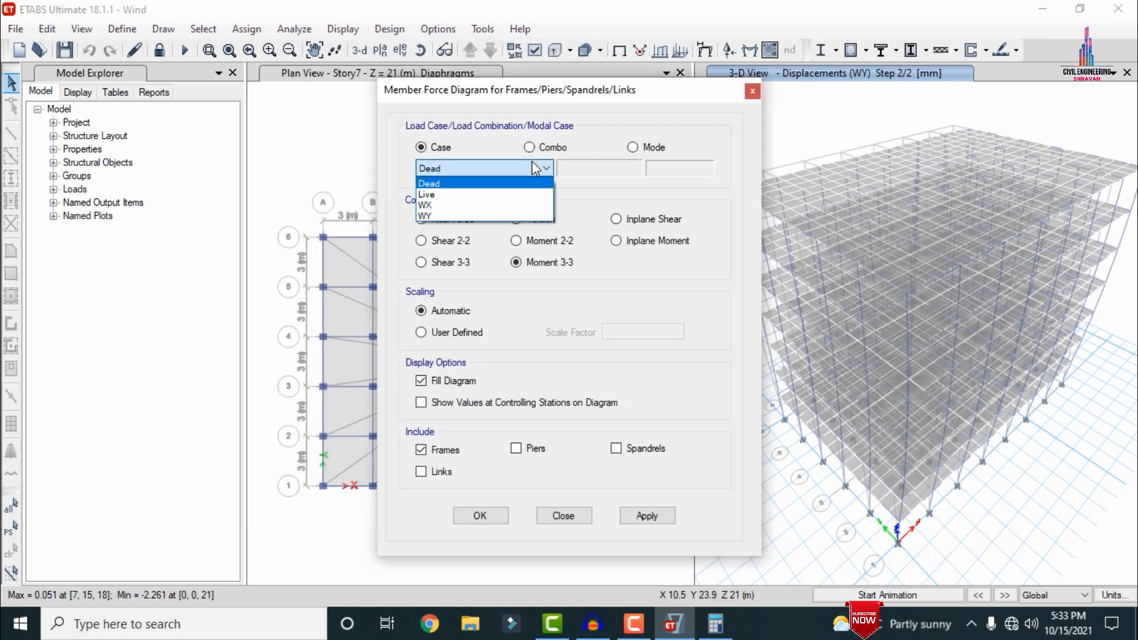
left_click(500, 208)
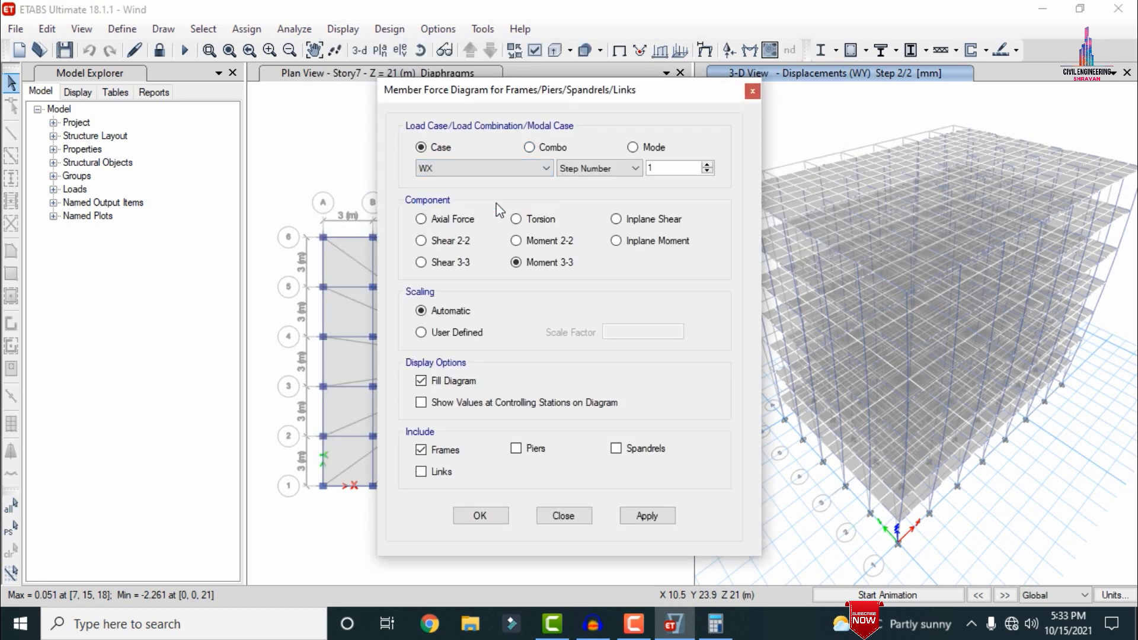
left_click(446, 240)
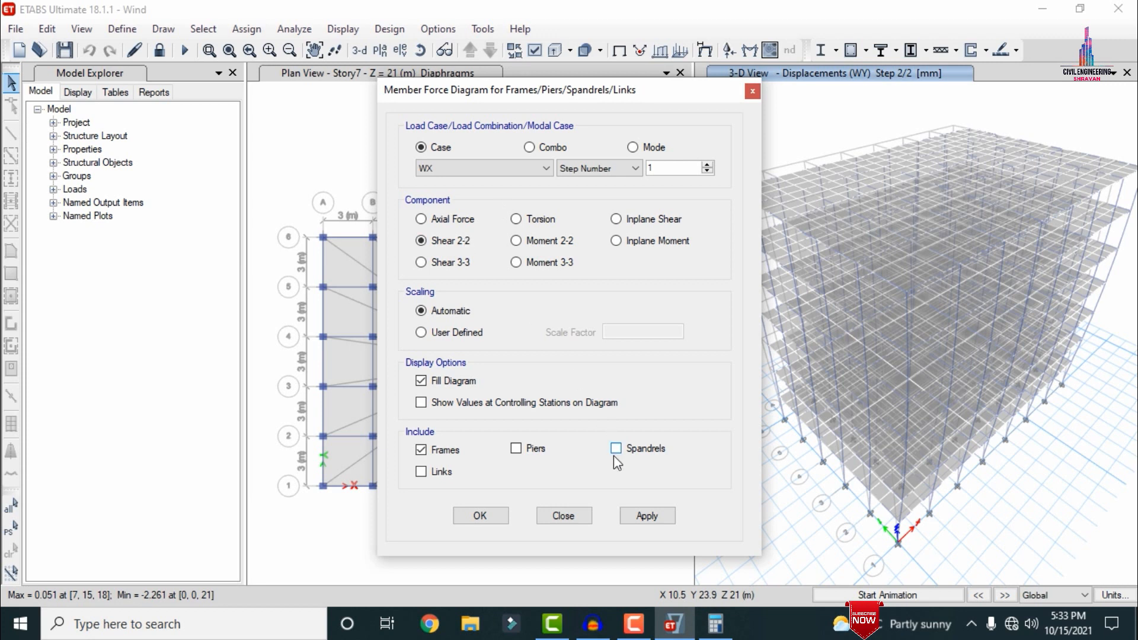
left_click(652, 516)
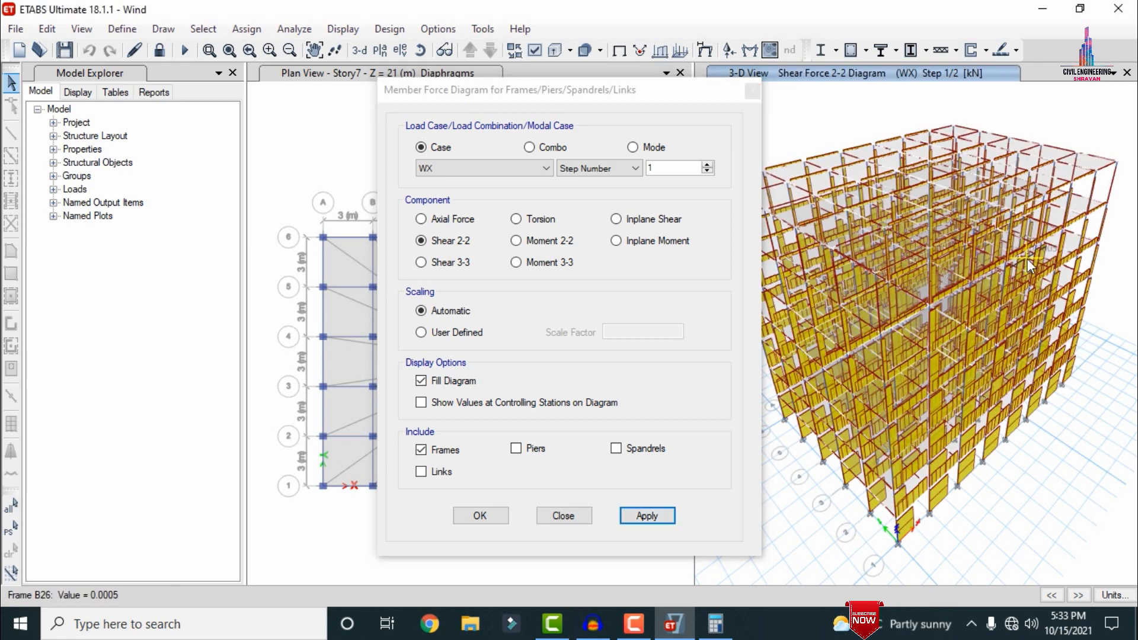
Display the frame Moment 3-3 diagram for load case WY at step number 1, and close the member force settings
left_click(538, 261)
left_click(511, 168)
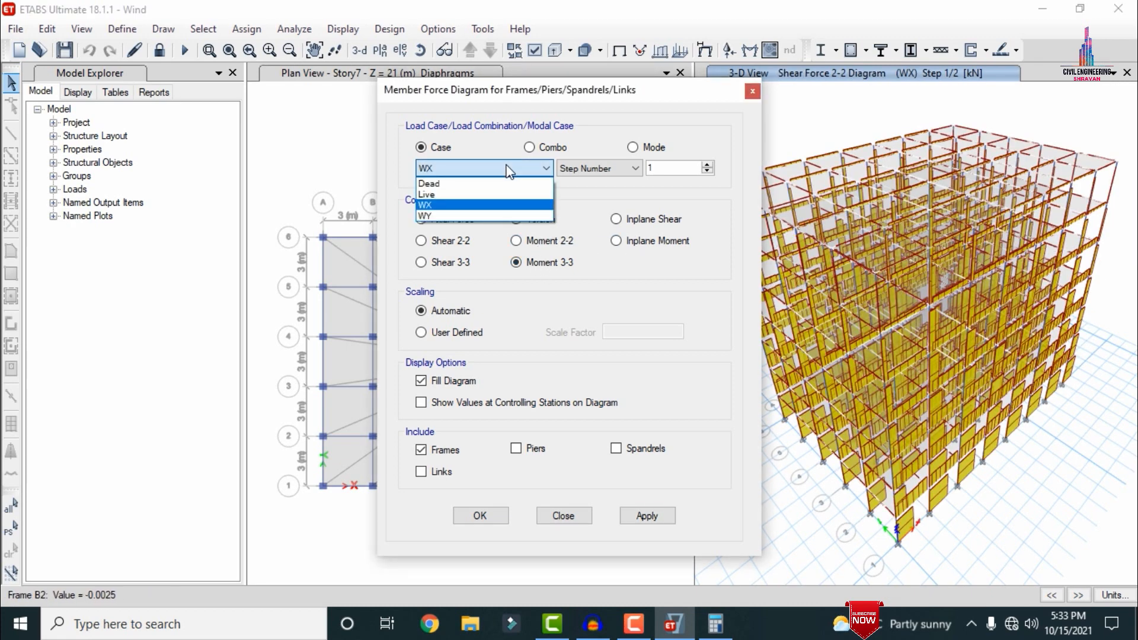
left_click(460, 220)
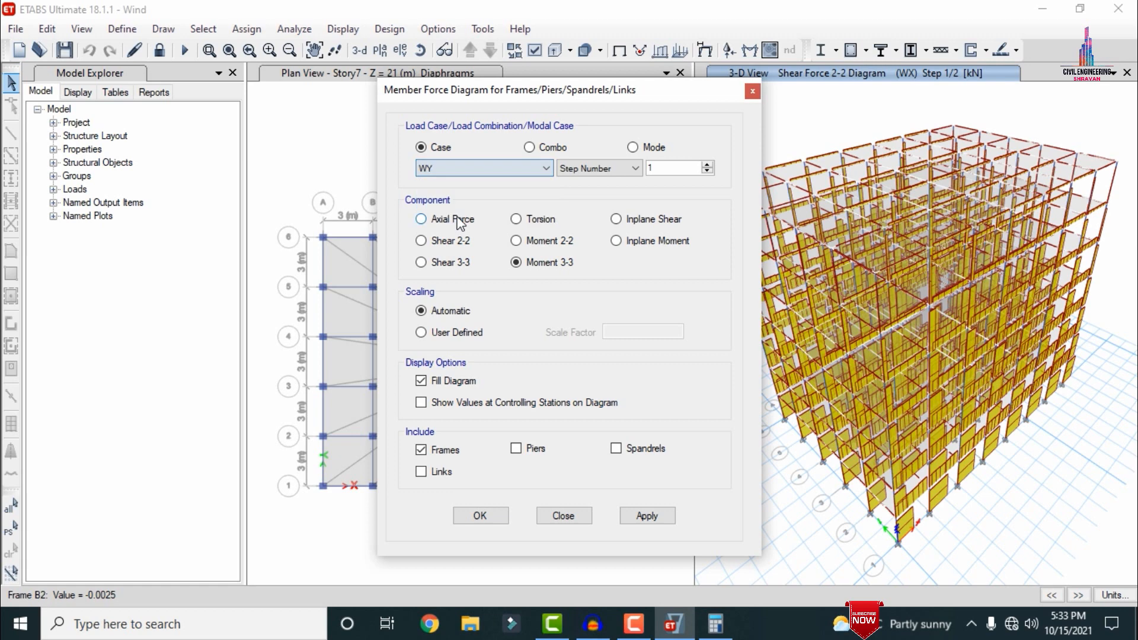
left_click(647, 515)
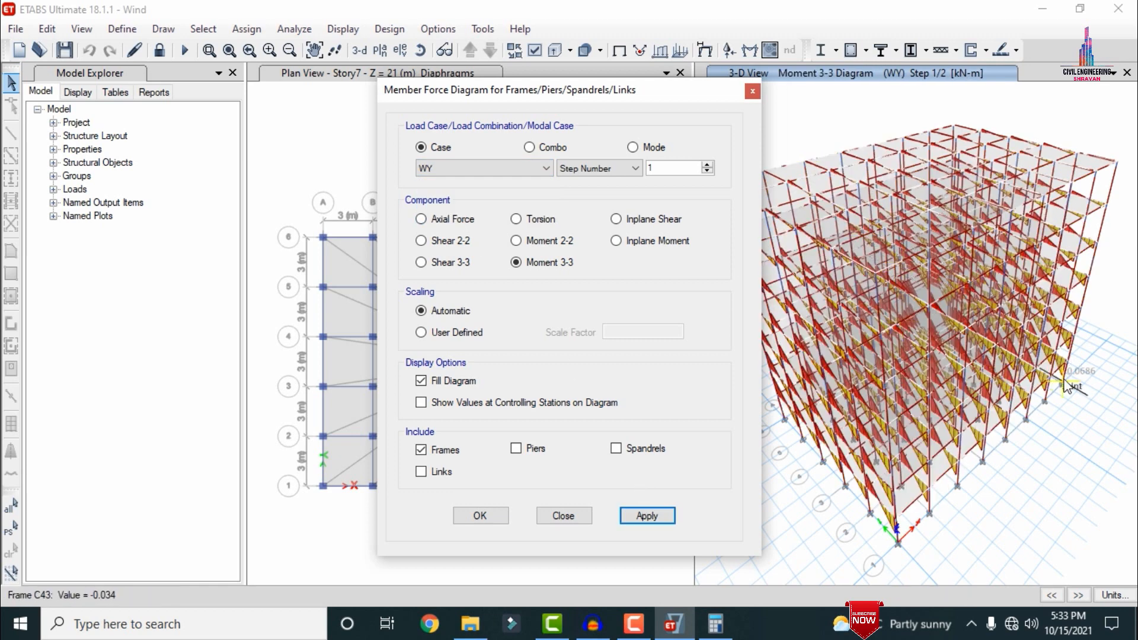
left_click_drag(665, 101, 563, 107)
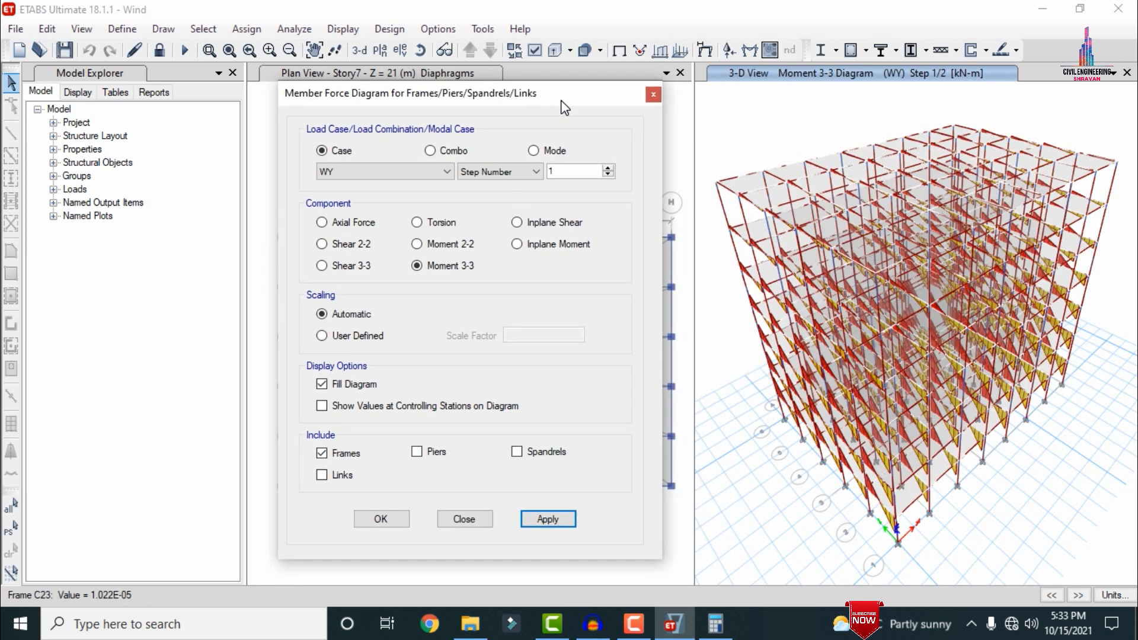
left_click(654, 97)
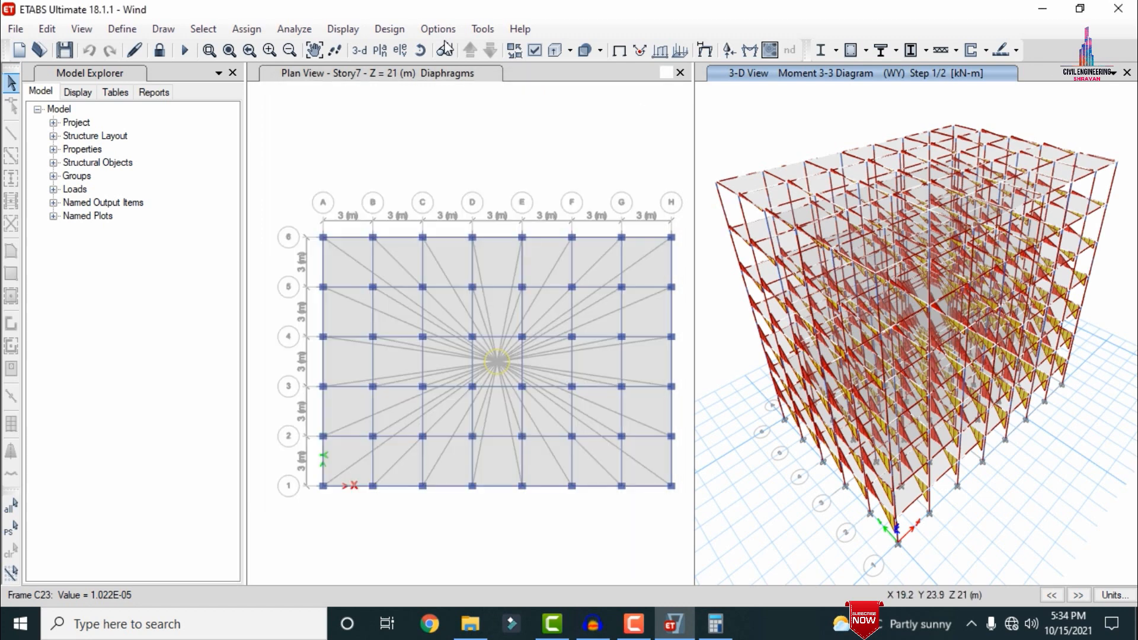
Set up the results tables to include only load cases WX and WY, with all load combinations deselected
left_click(354, 30)
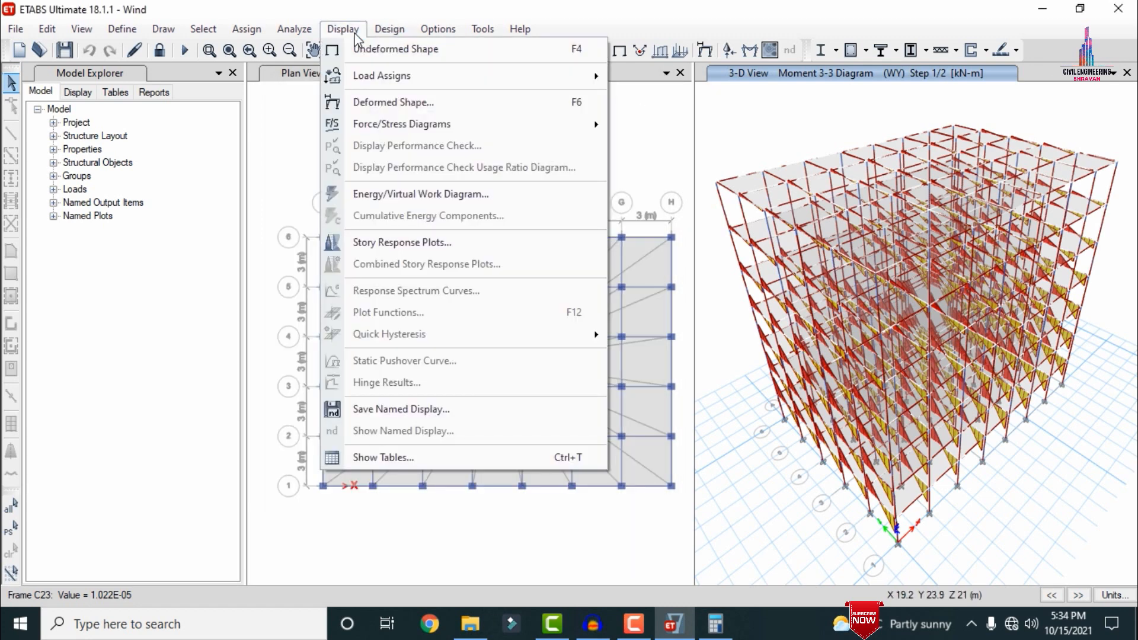
left_click(427, 457)
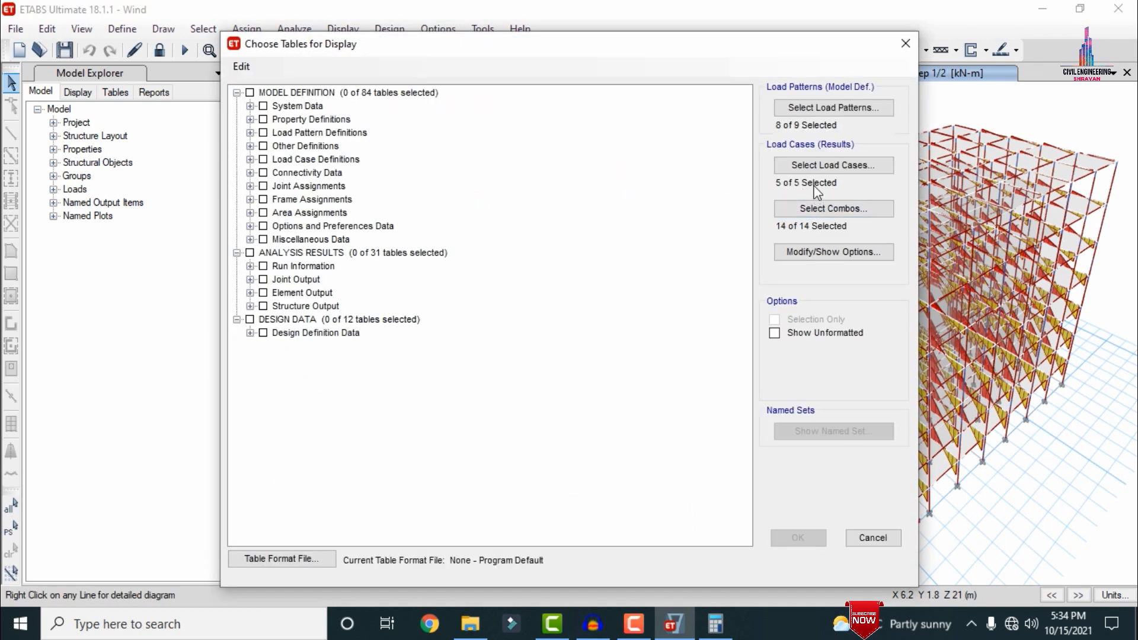
left_click(834, 165)
left_click(466, 189)
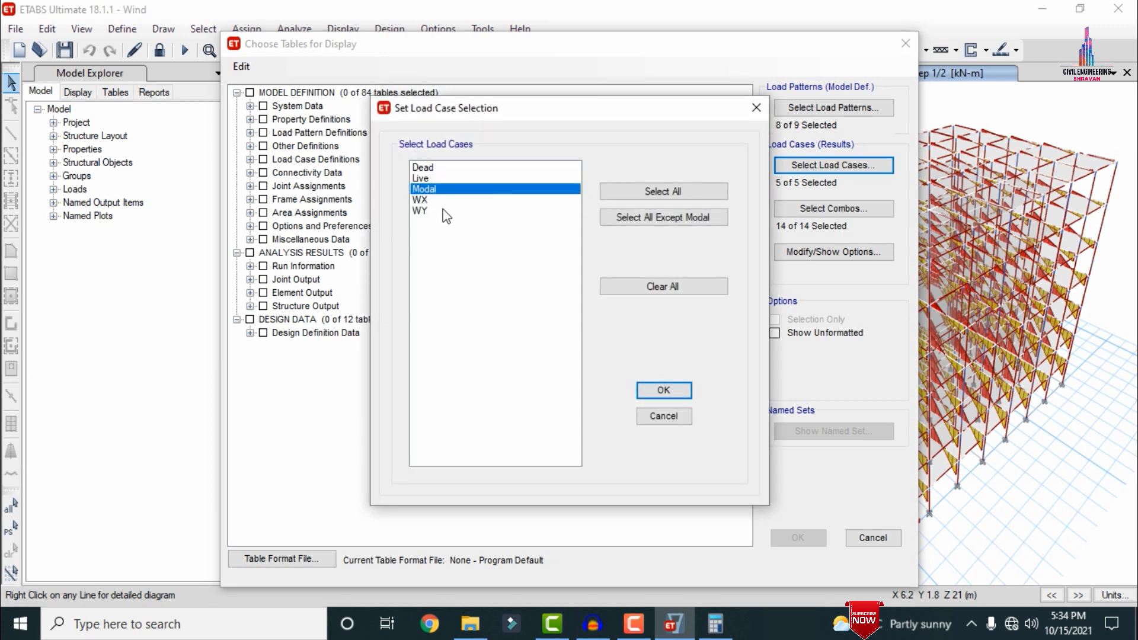
left_click_drag(446, 200, 447, 214)
left_click(665, 391)
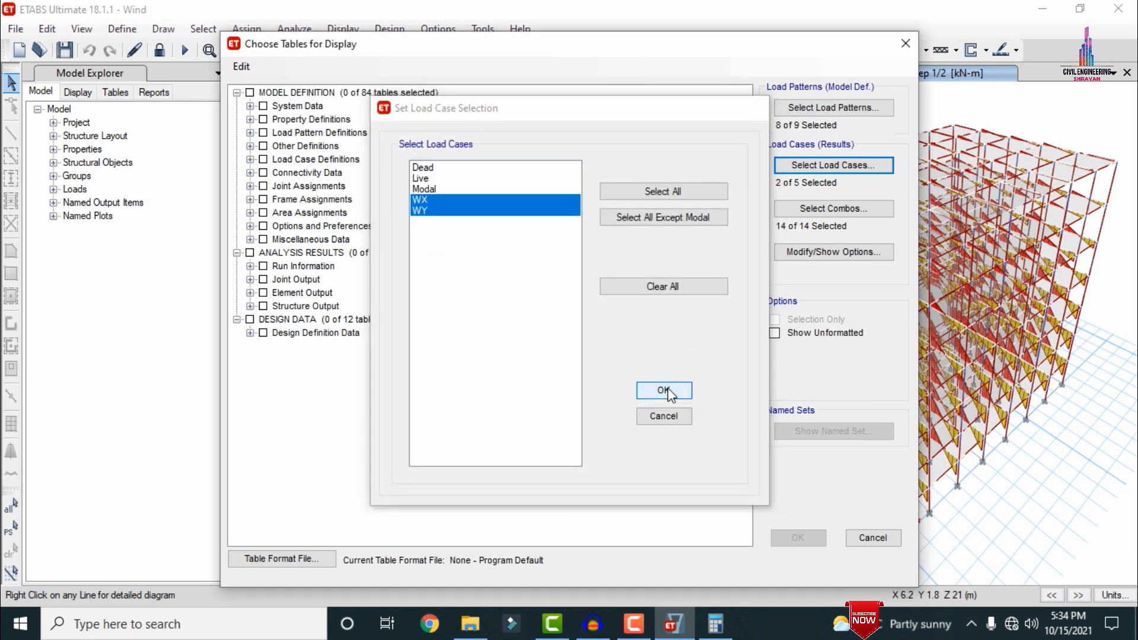
left_click(822, 210)
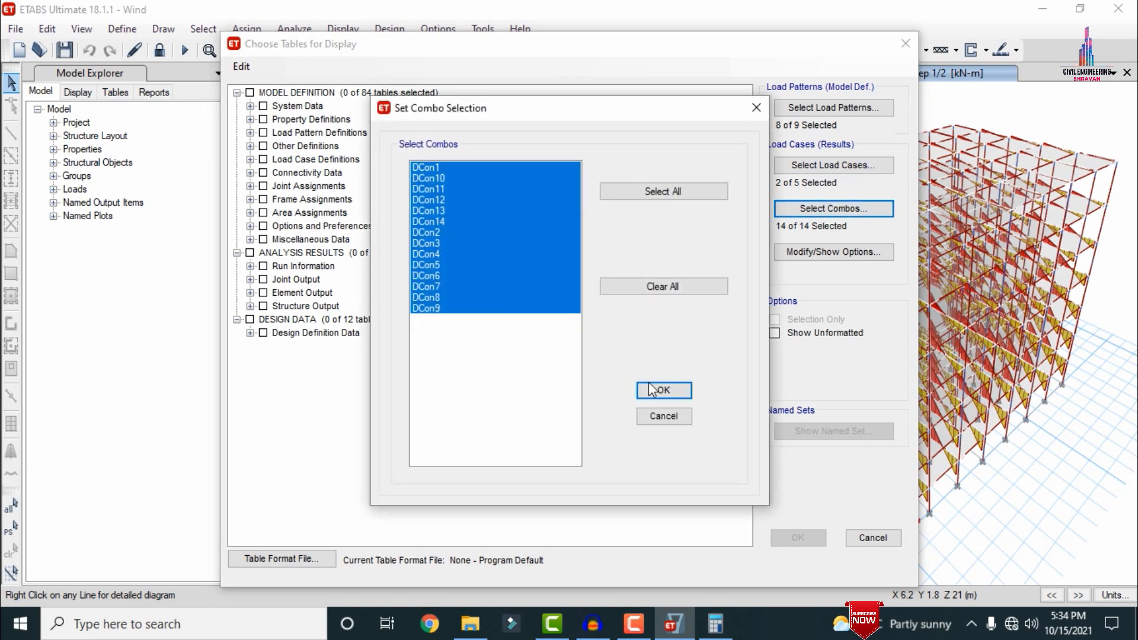
left_click(662, 286)
left_click(663, 390)
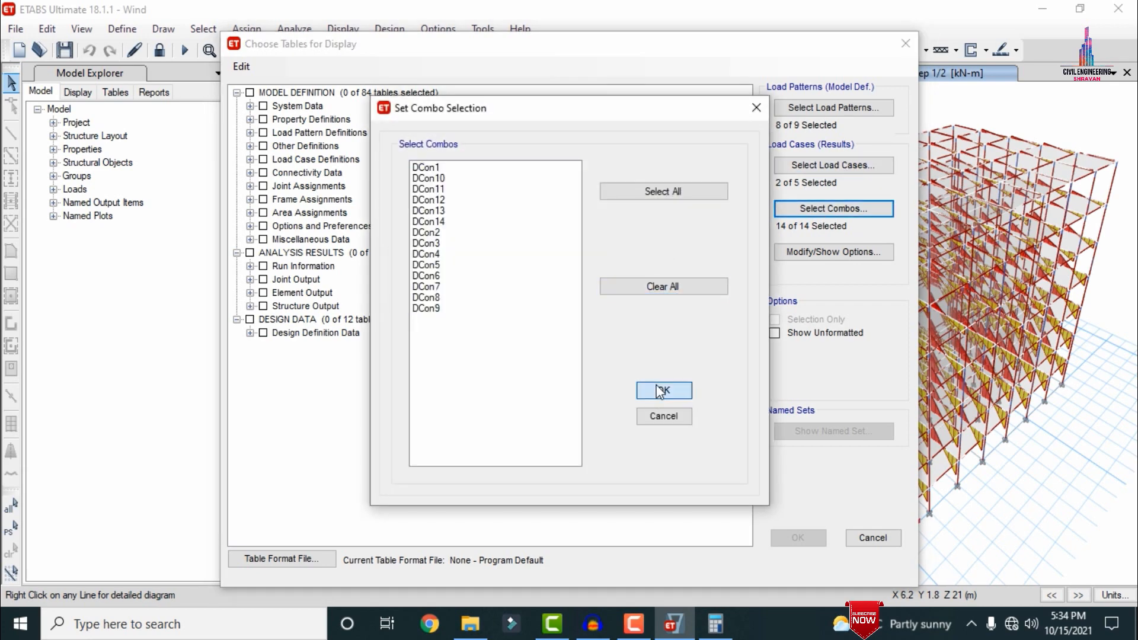
Choose the Base Reactions, Story Forces and Story Drifts tables from the analysis results and display them
left_click(250, 266)
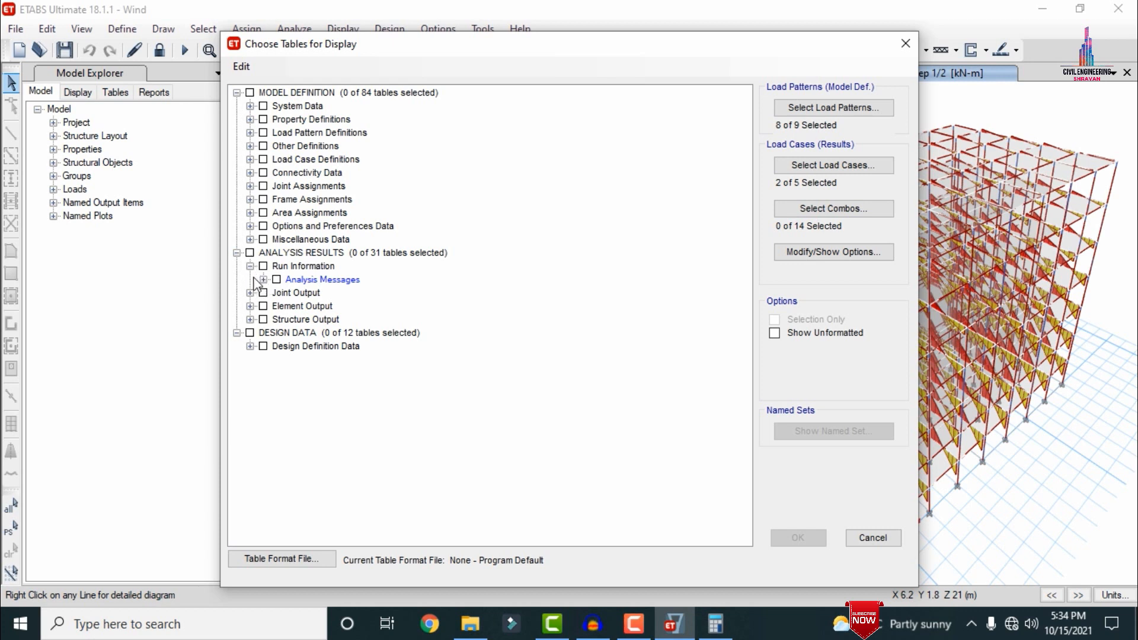
left_click(250, 320)
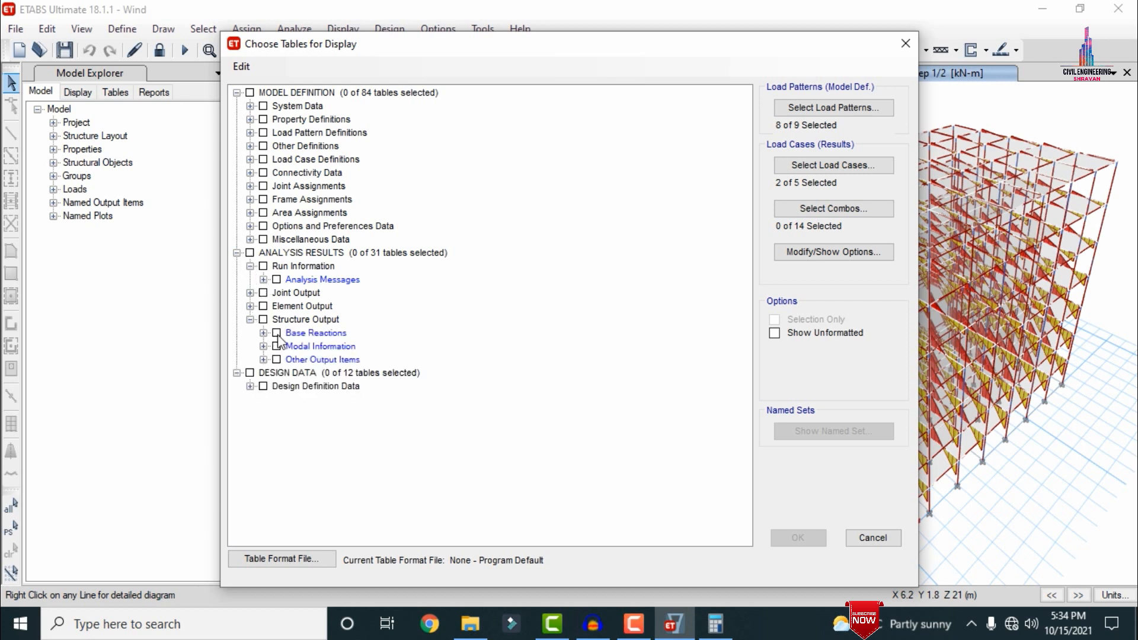
left_click(264, 333)
left_click(310, 345)
left_click(290, 346)
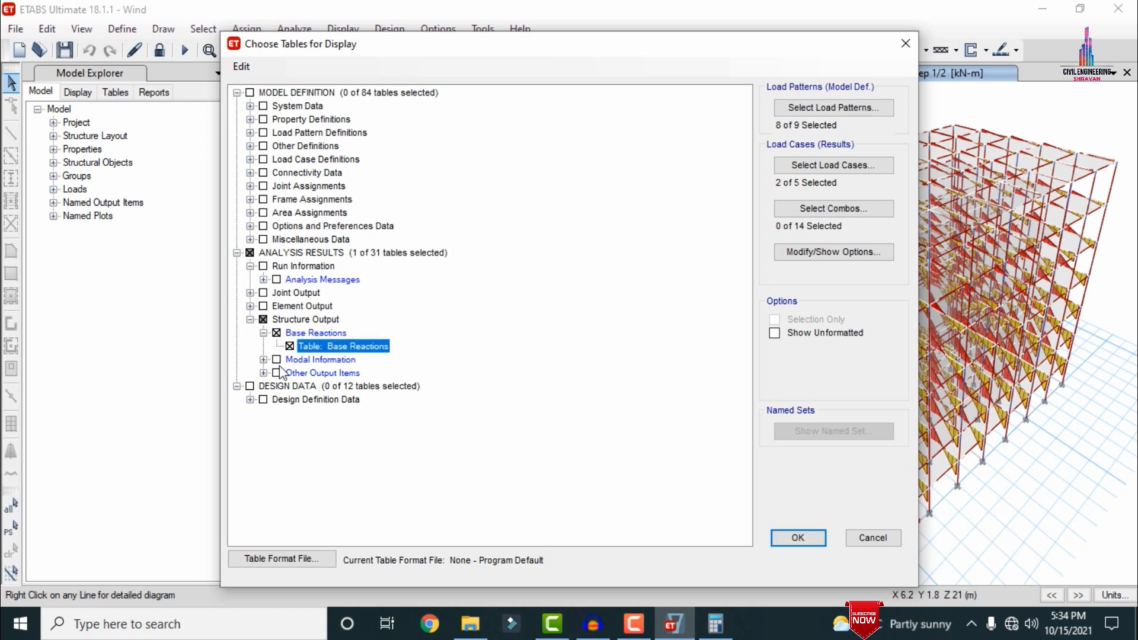
left_click(263, 373)
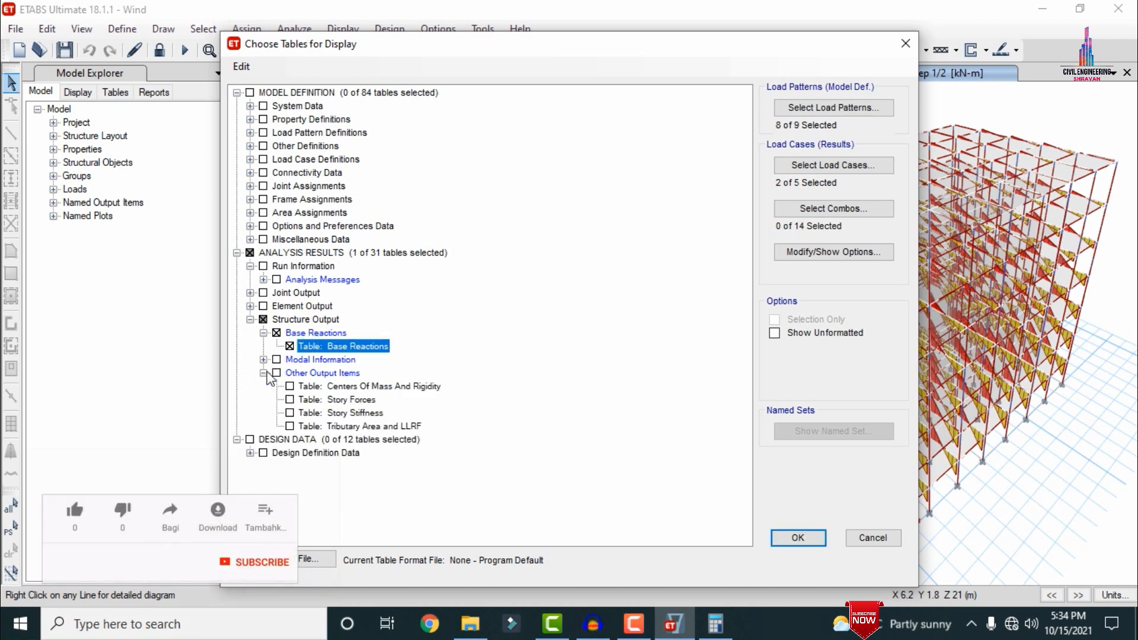
double_click(334, 399)
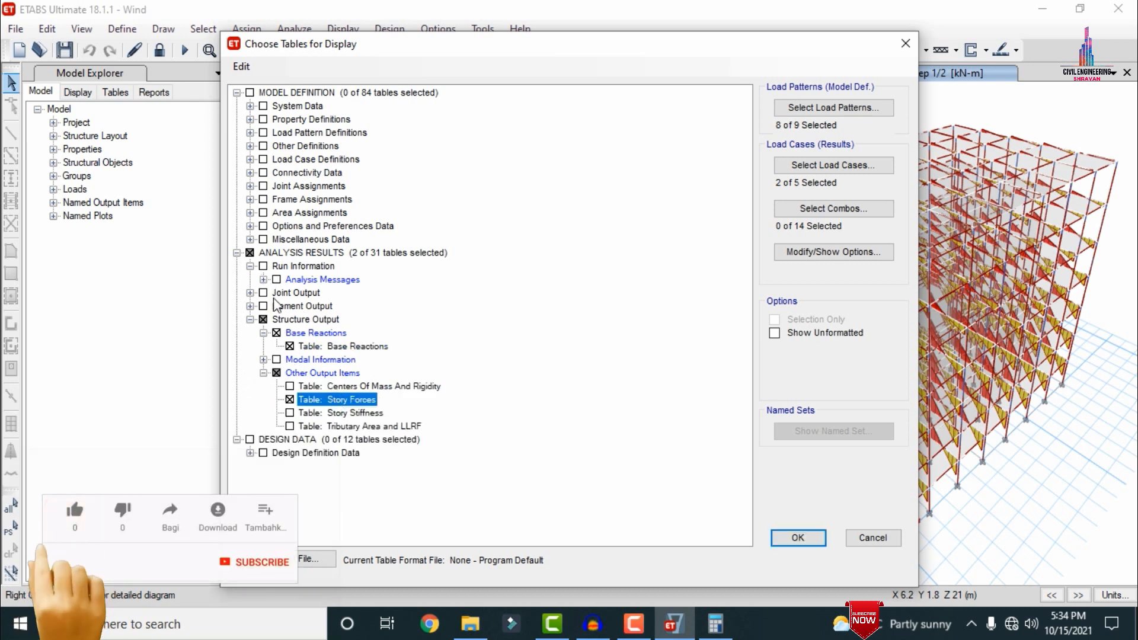
left_click(250, 293)
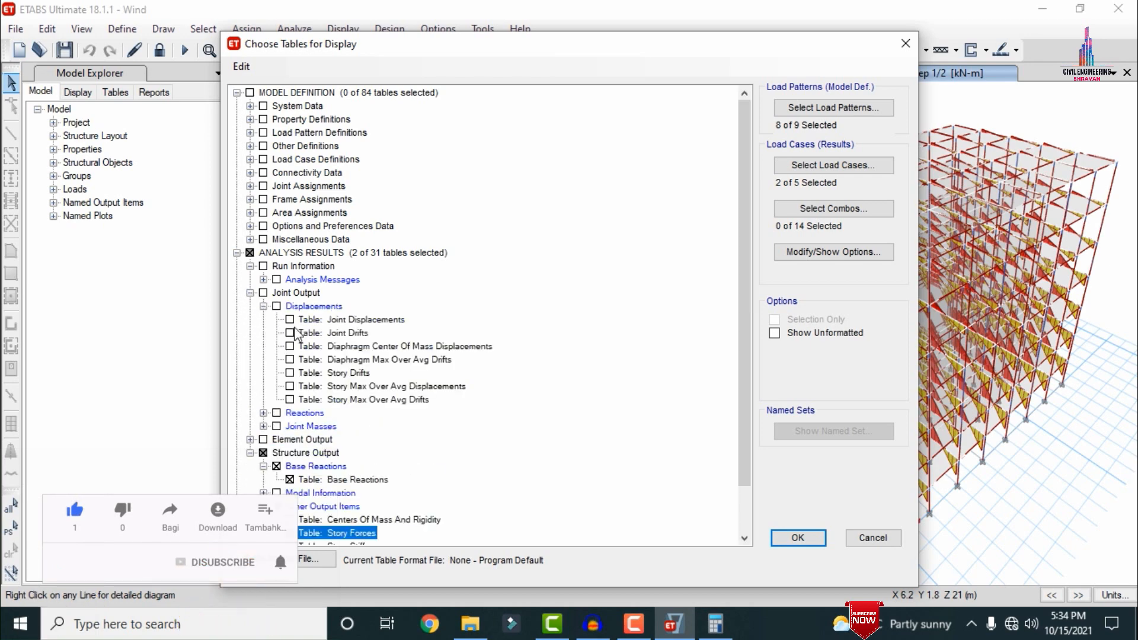
double_click(349, 373)
left_click(789, 549)
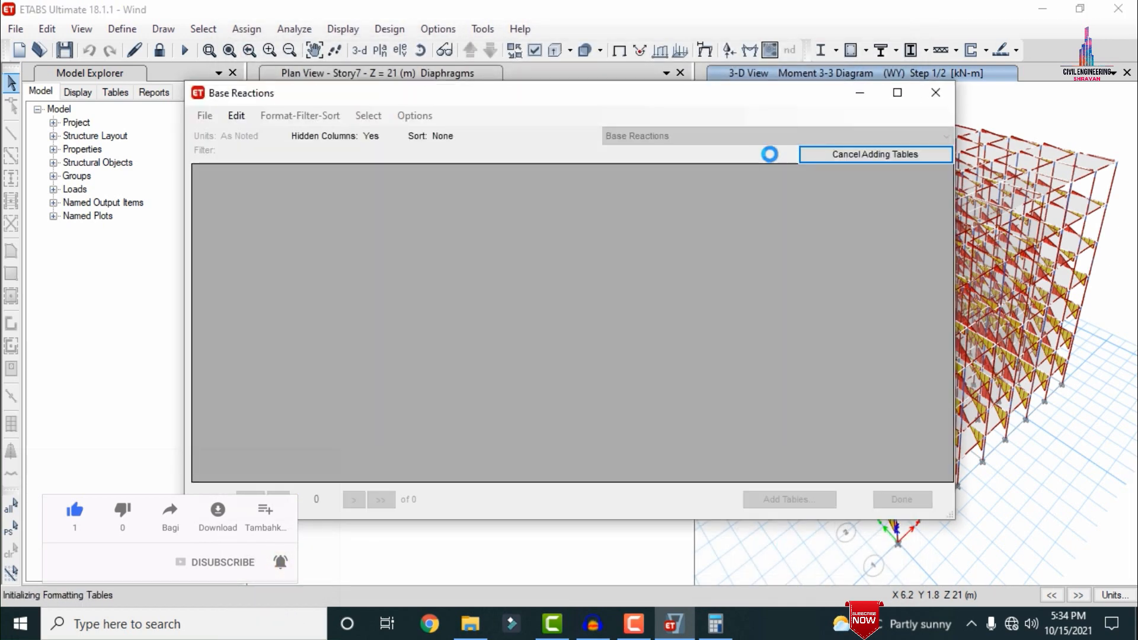
Review the Story Drifts and Story Forces tables, and close the table window
left_click(695, 137)
left_click(651, 168)
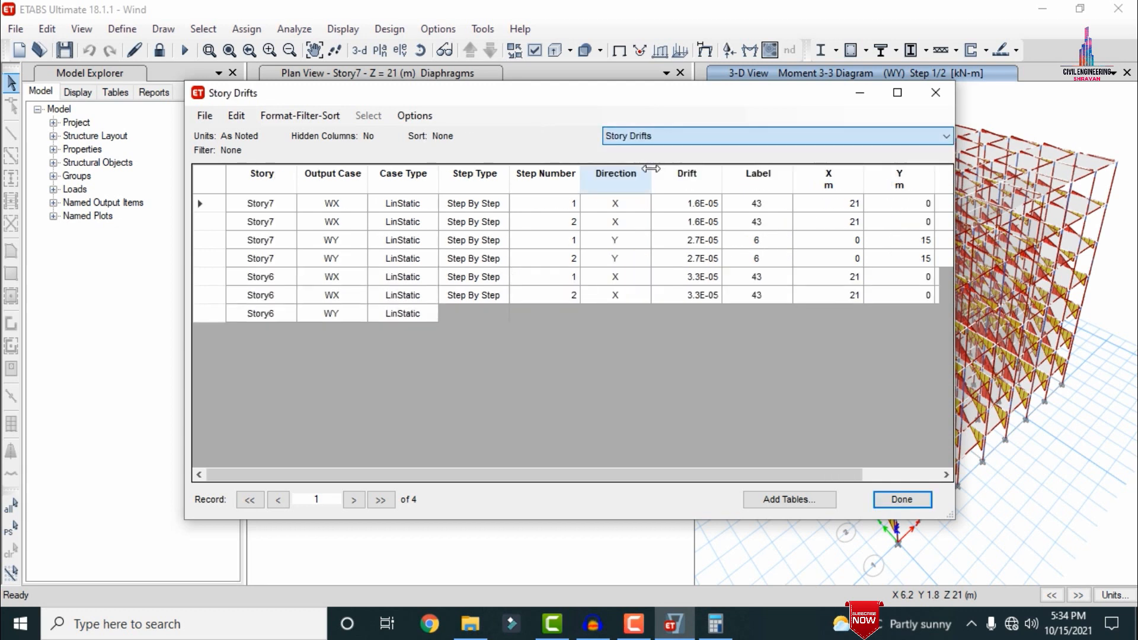
left_click(645, 137)
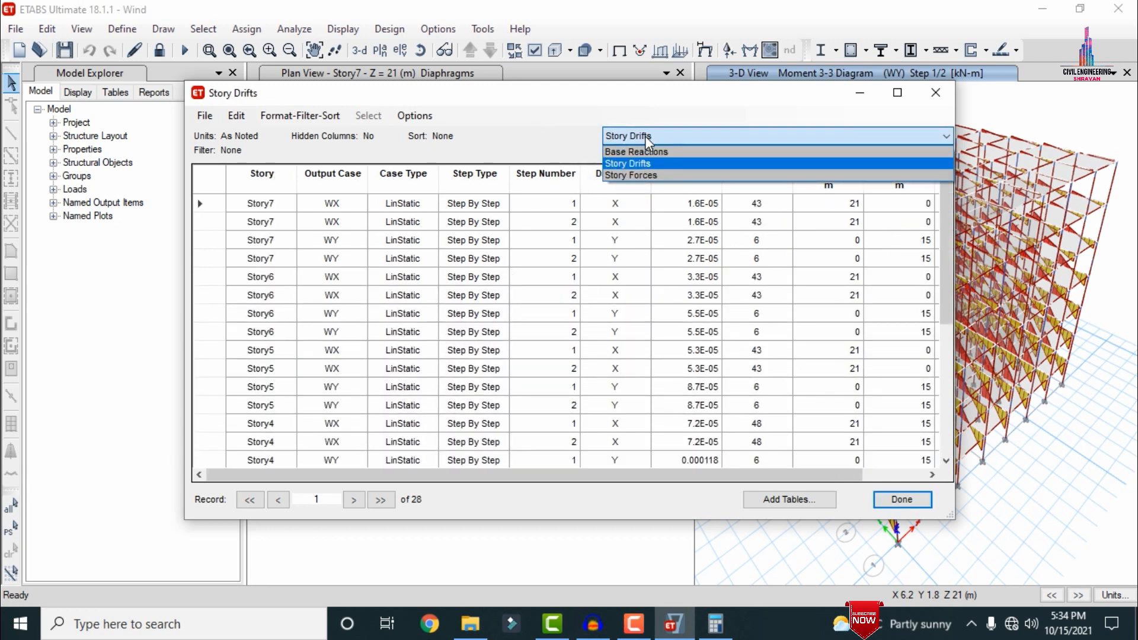
left_click(638, 174)
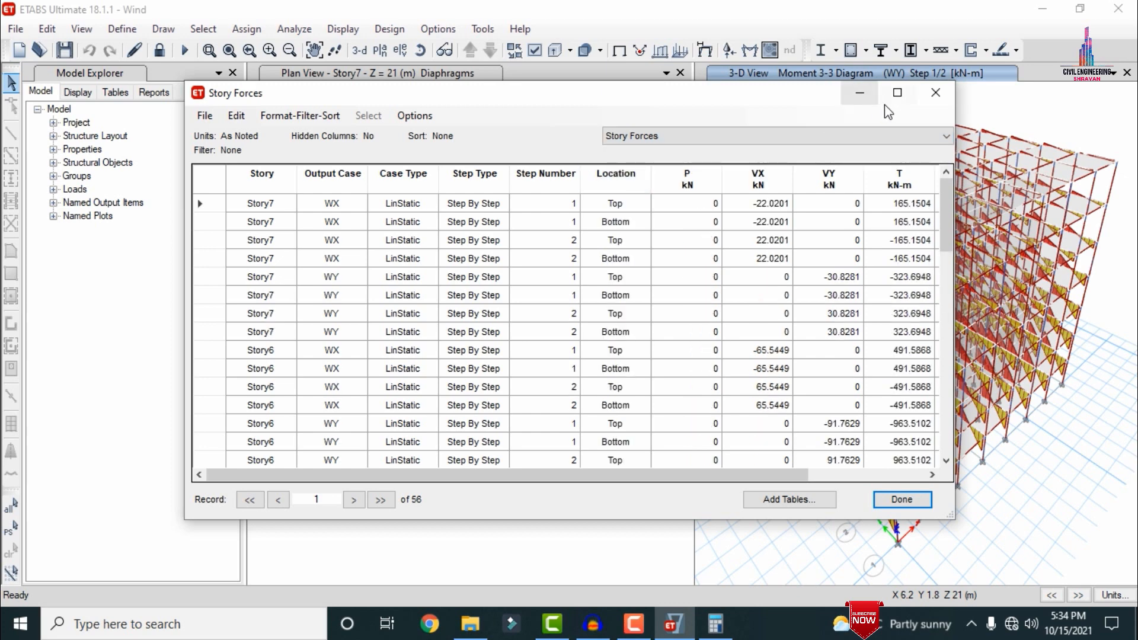
left_click(947, 91)
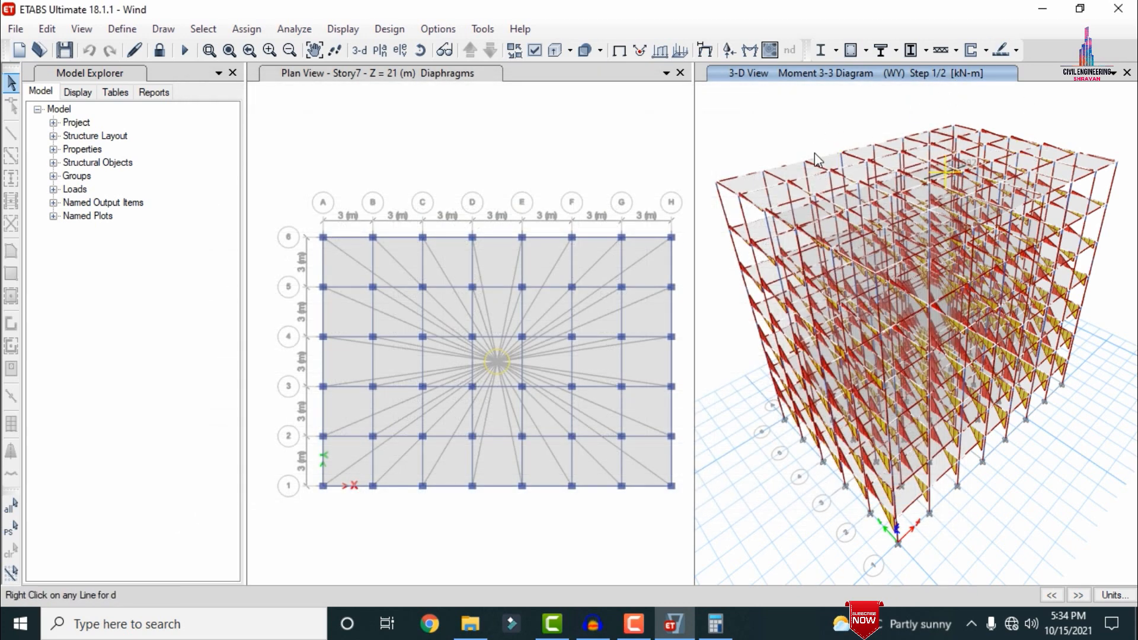
Display the frame Moment 2-2 diagram for load combination DCon6 at step number 1 in the 3-D view
left_click(342, 30)
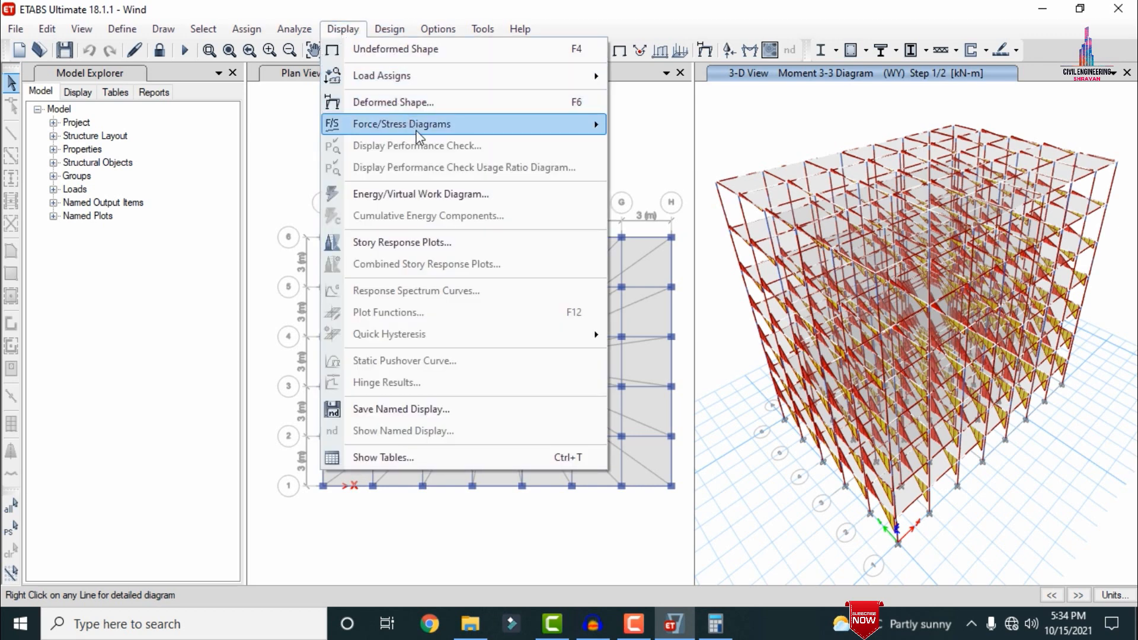
mouse_move(426, 126)
left_click(676, 173)
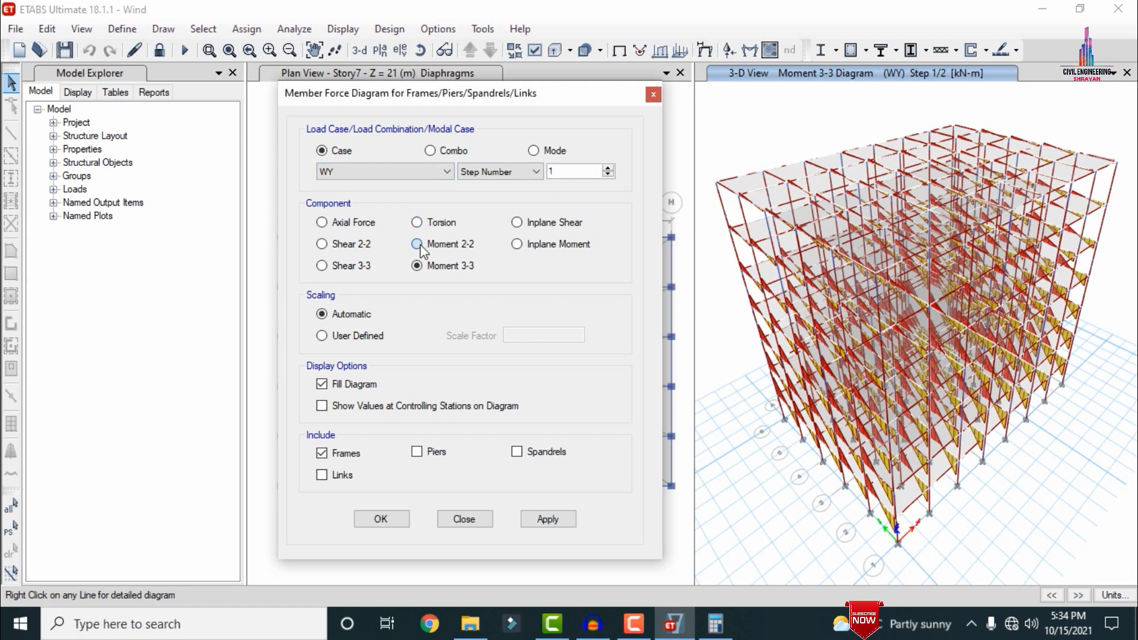
left_click(436, 151)
left_click(437, 169)
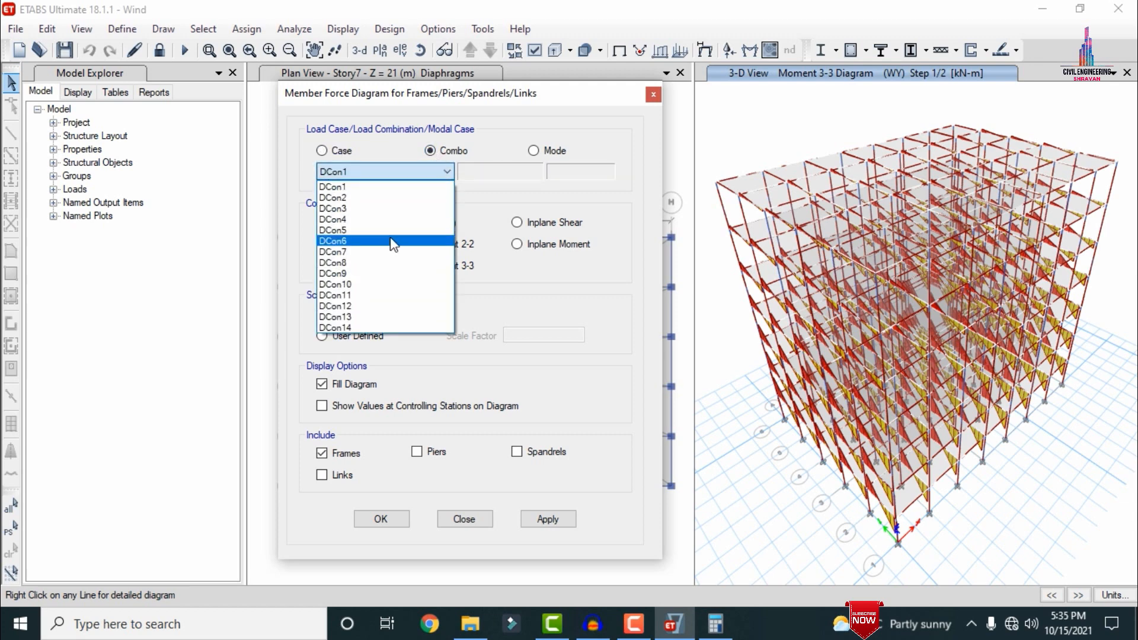
left_click(392, 233)
left_click(551, 522)
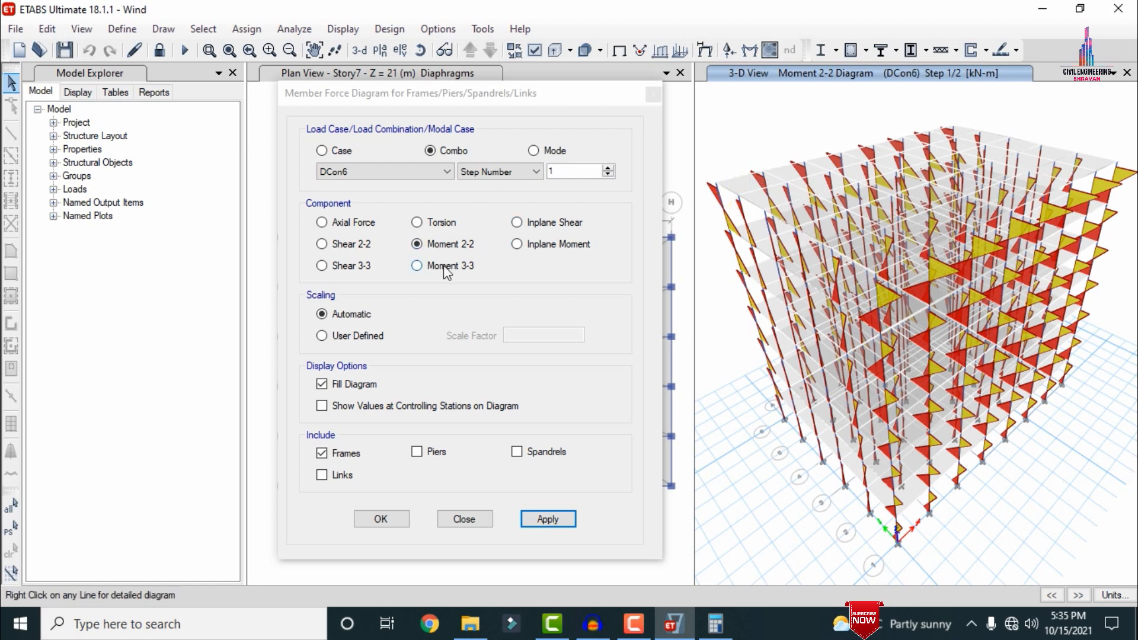
left_click(437, 224)
left_click(361, 171)
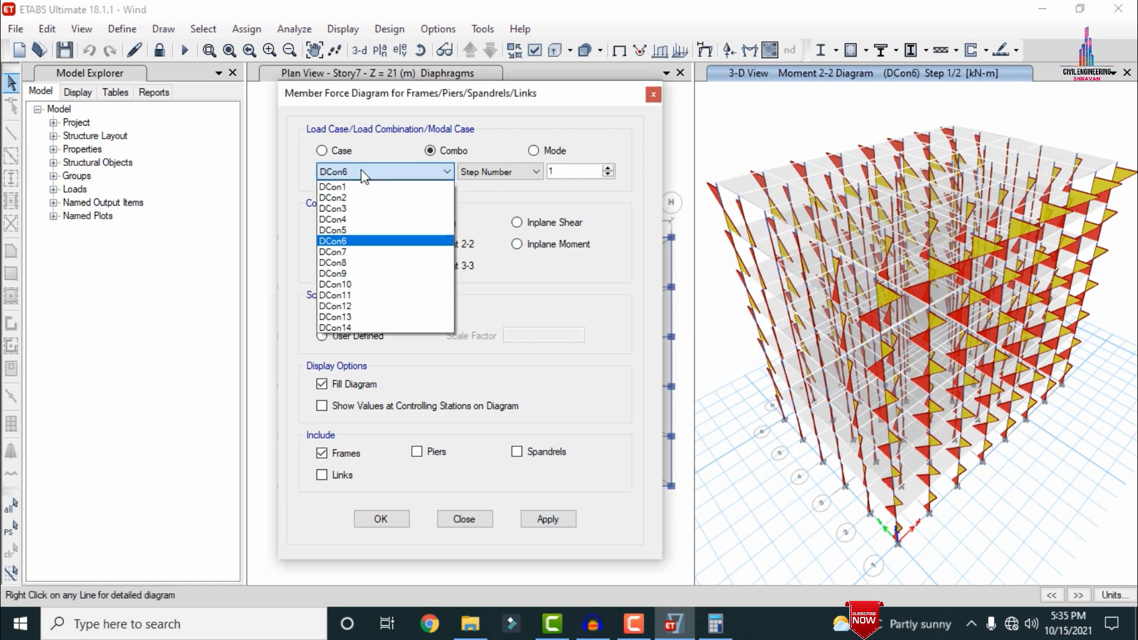
left_click(329, 150)
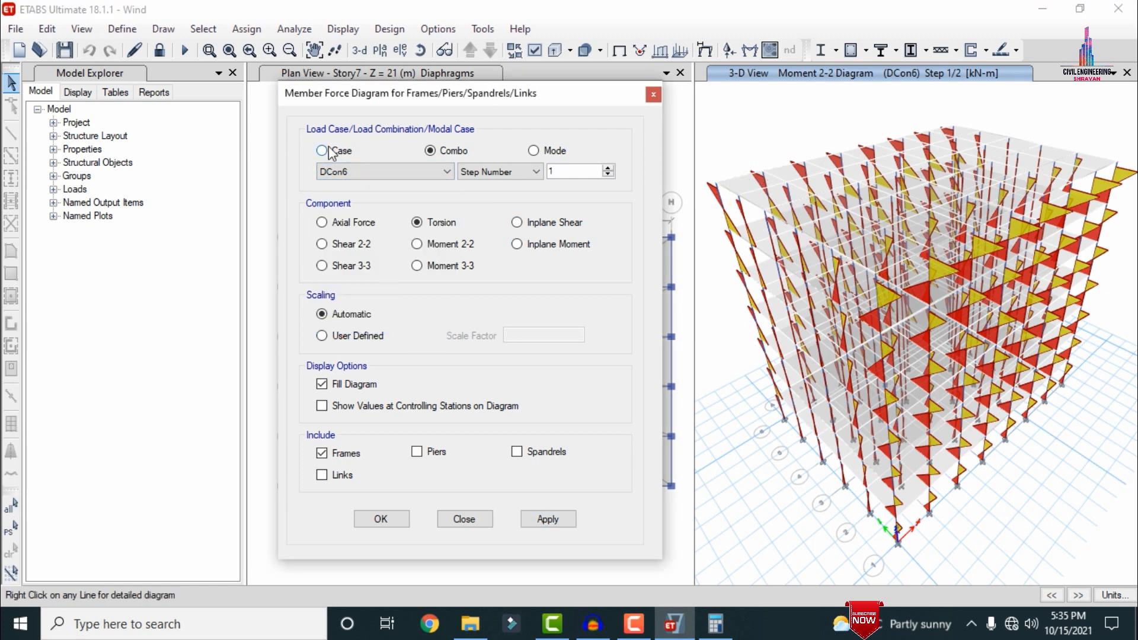
left_click(329, 149)
left_click(347, 172)
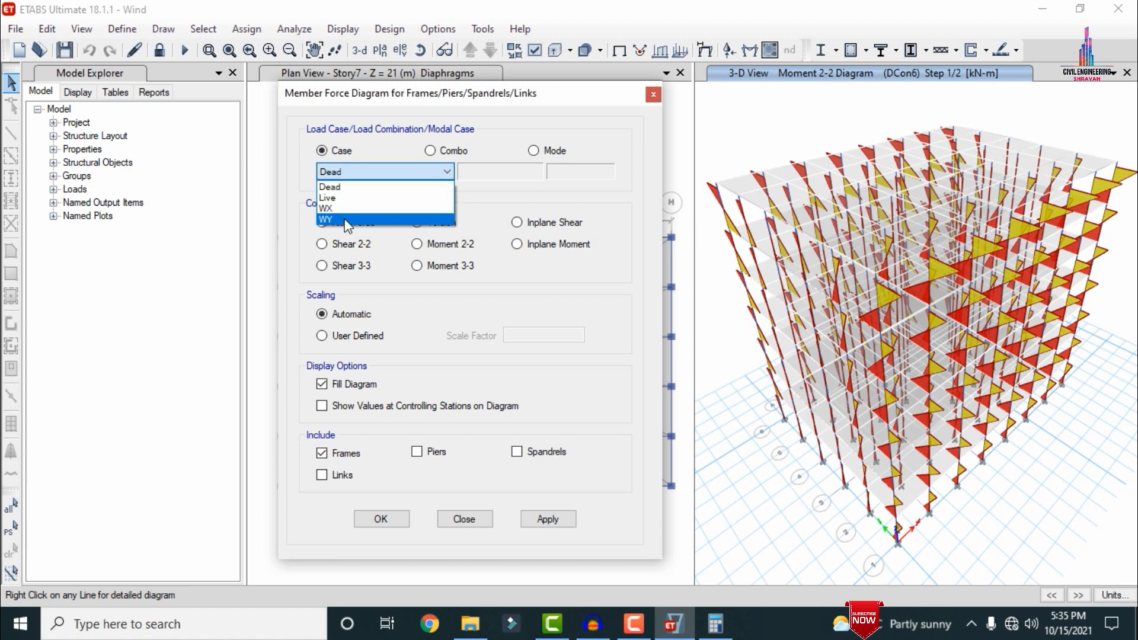
left_click(344, 218)
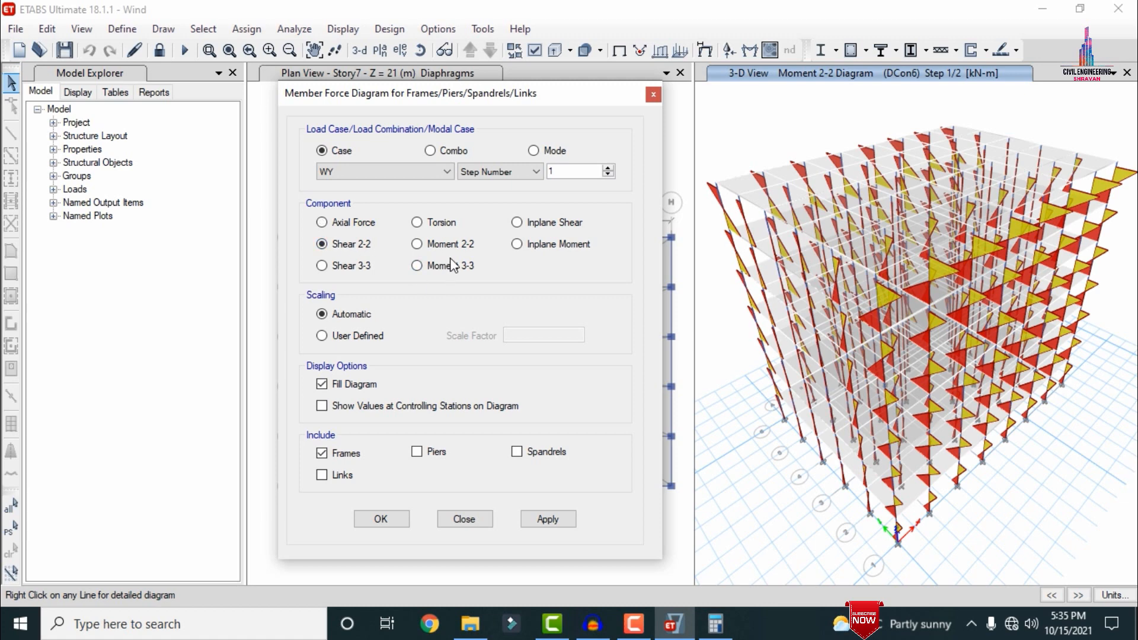
left_click(654, 95)
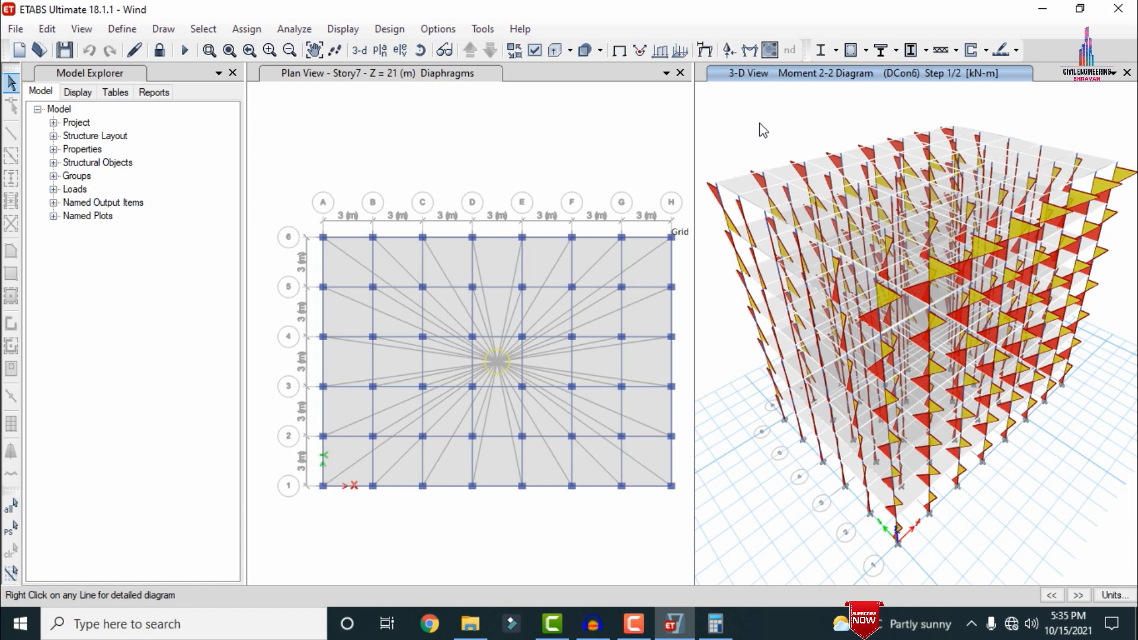